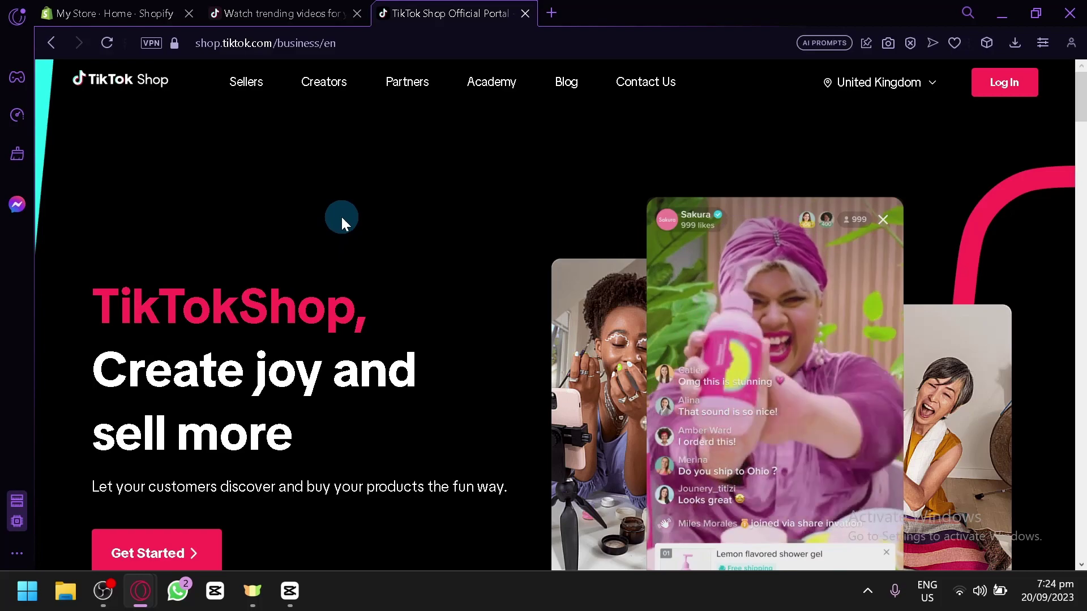
# - Look over the Shopify store admin, the TikTok For You feed and the TikTok Shop business portal in turn
pyautogui.click(153, 12)
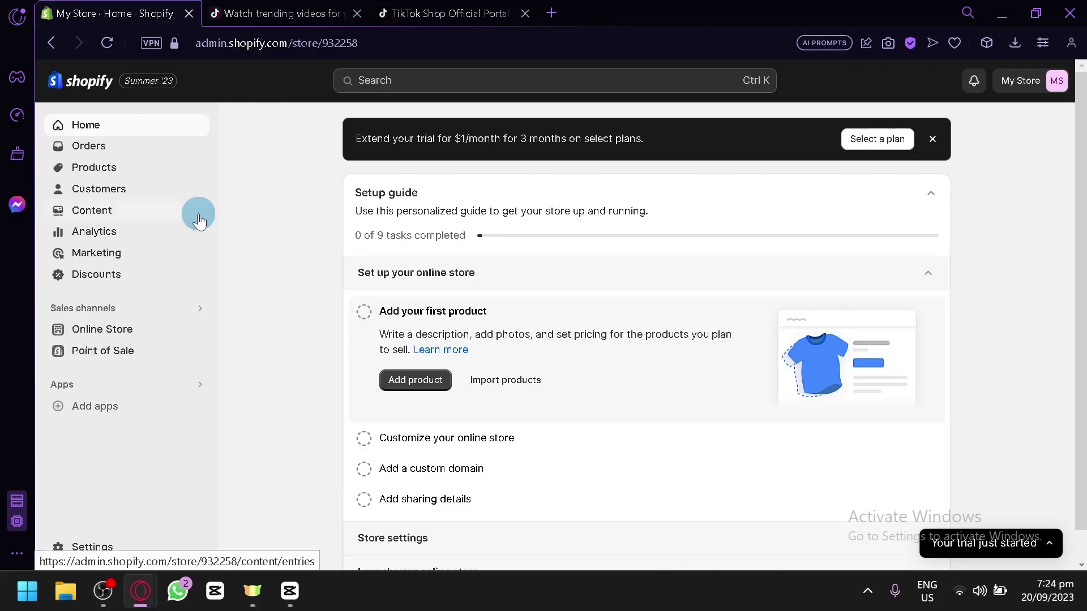
pyautogui.click(445, 7)
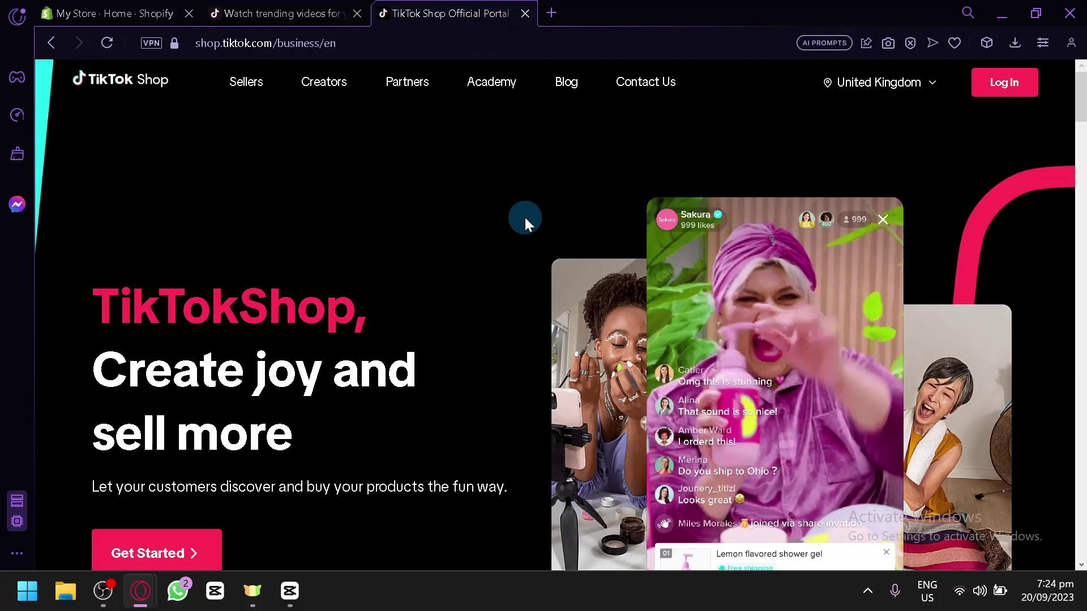
pyautogui.click(115, 2)
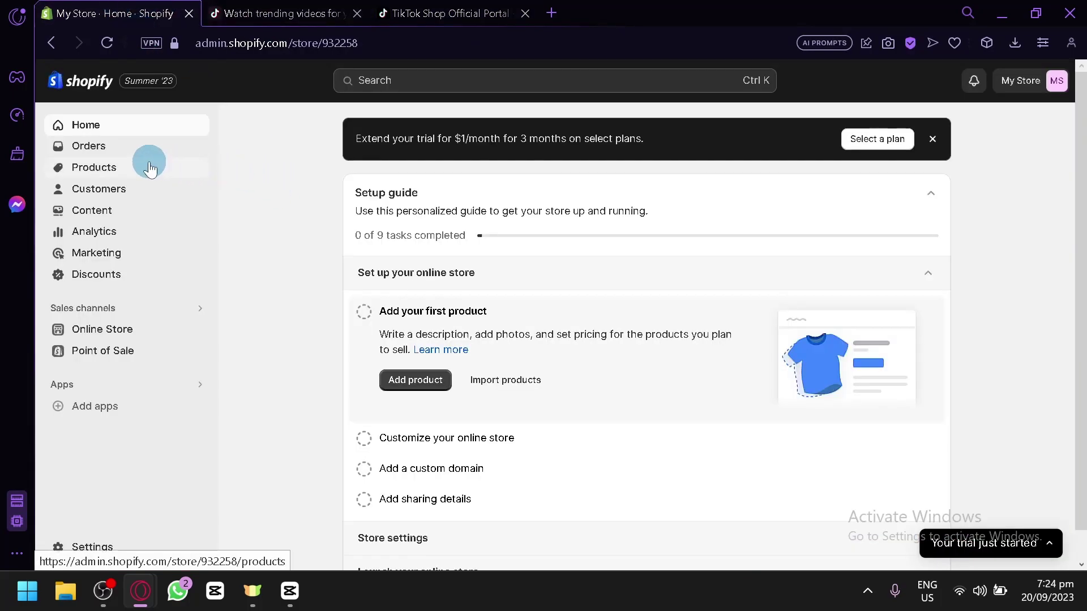
pyautogui.click(433, 19)
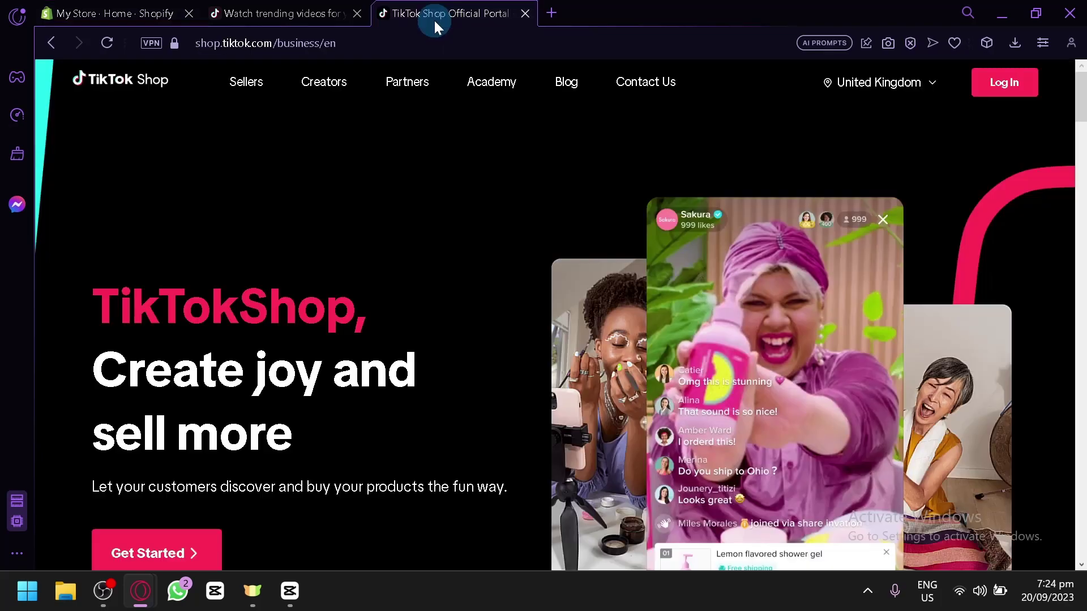
pyautogui.click(297, 8)
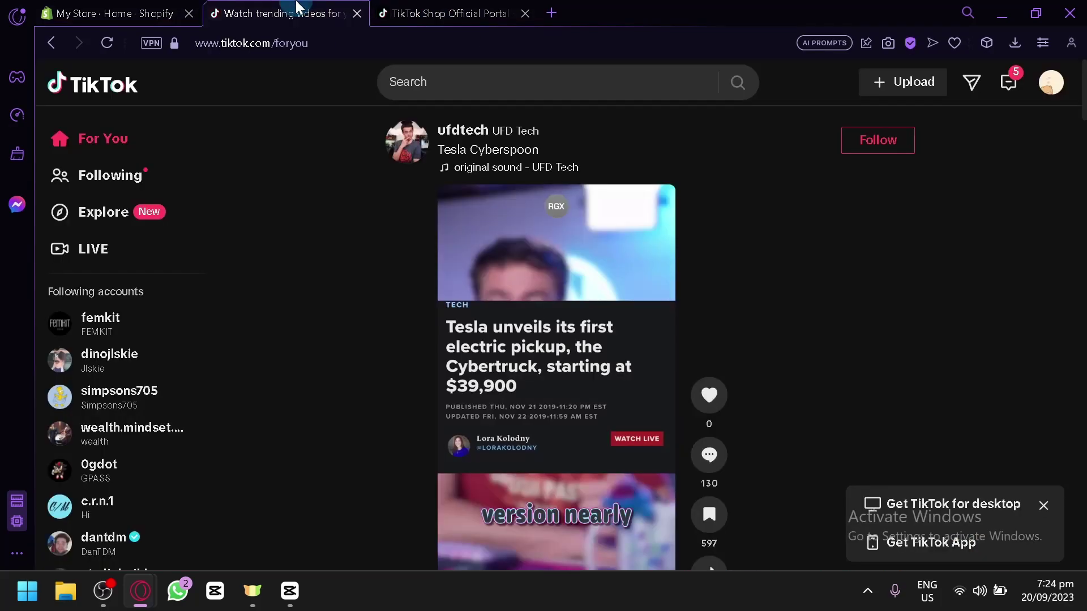
pyautogui.click(170, 15)
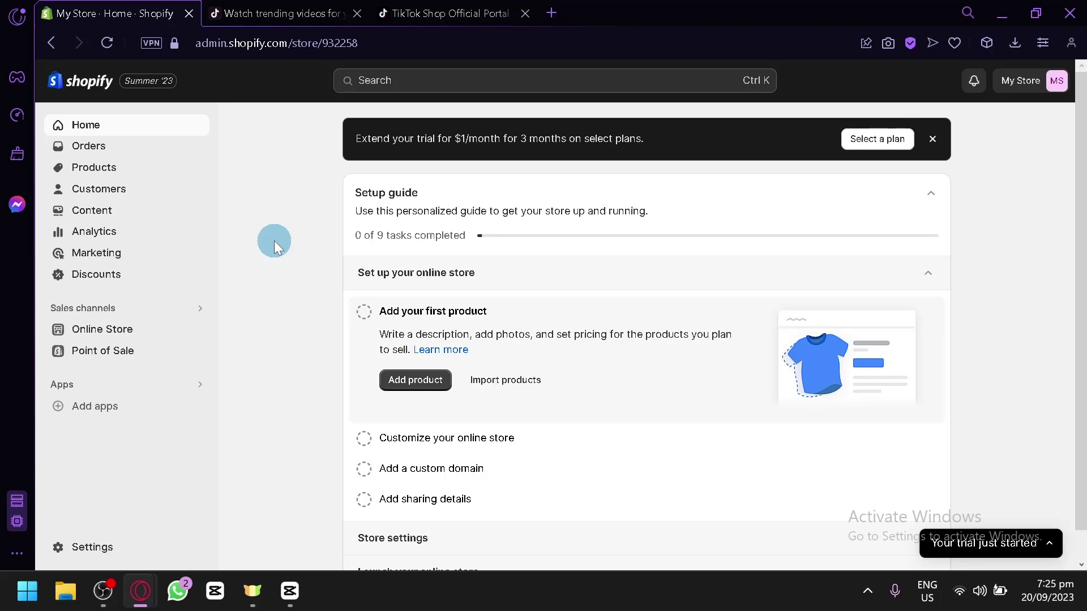
pyautogui.click(425, 10)
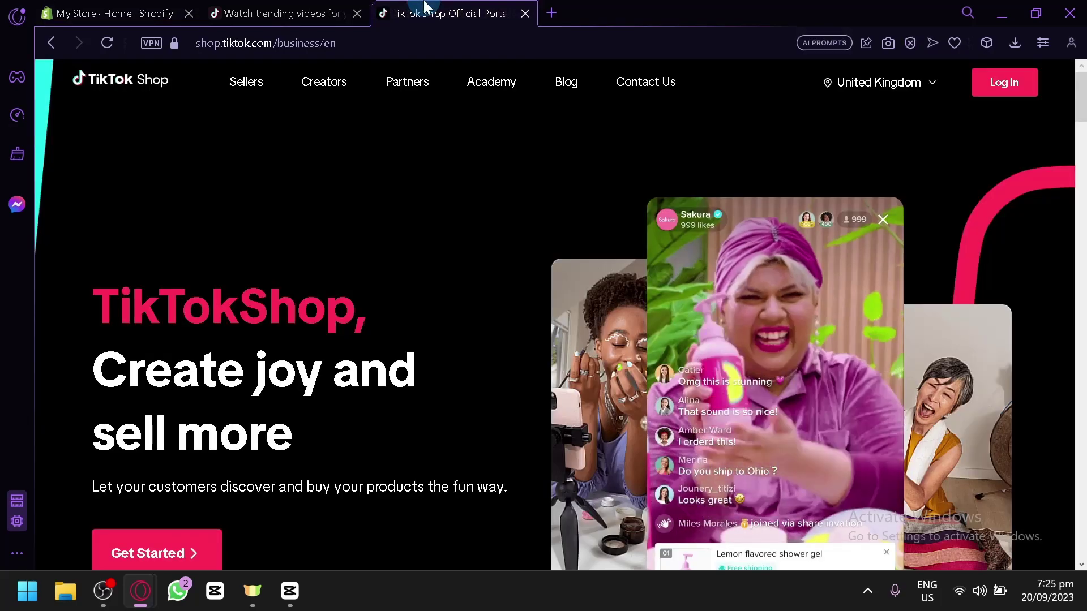
pyautogui.click(88, 7)
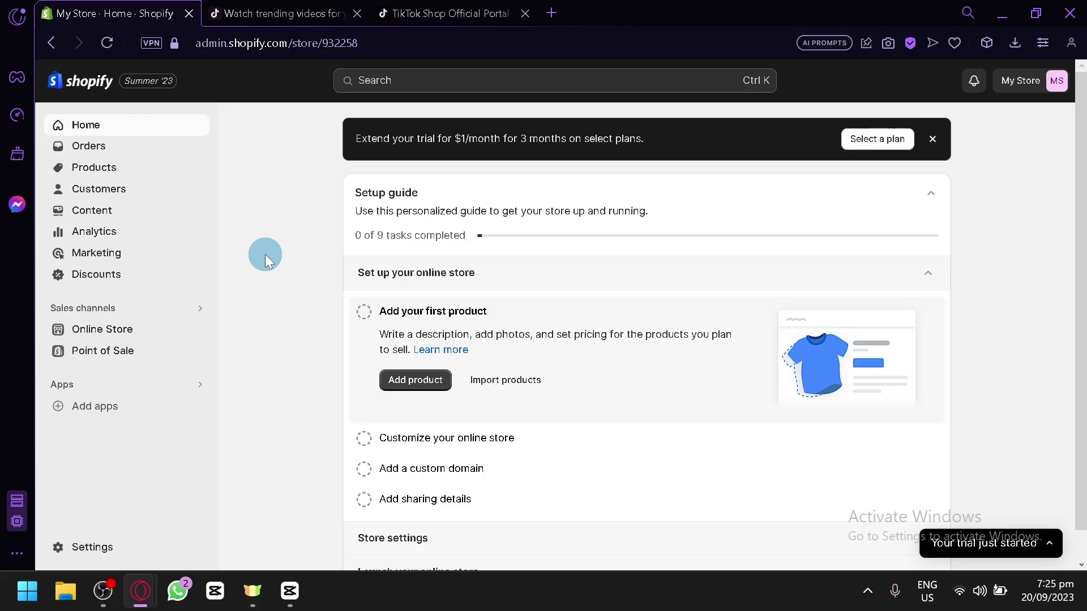
pyautogui.click(435, 11)
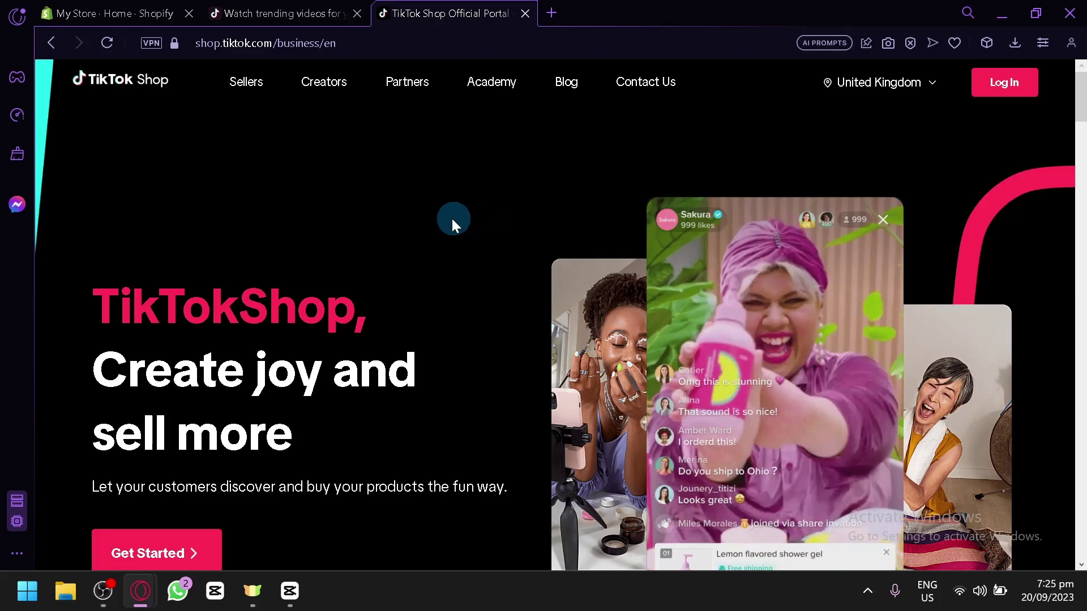
# - Switch to the Shopify admin and examine its navigation sections, from Home and Orders down to Sales channels and Apps
pyautogui.click(152, 9)
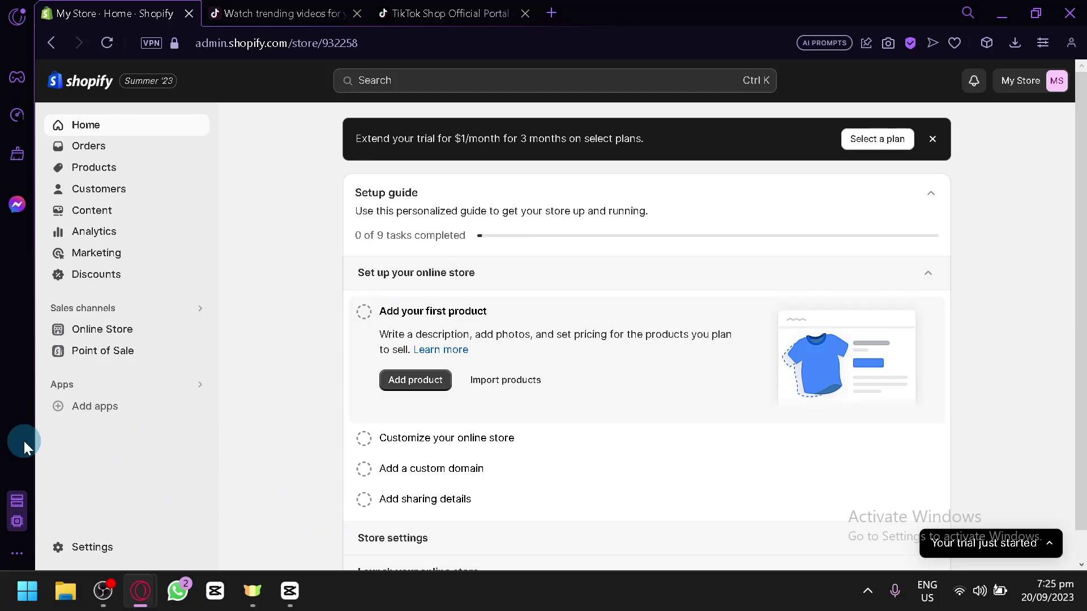
pyautogui.scroll(5, 73, 443)
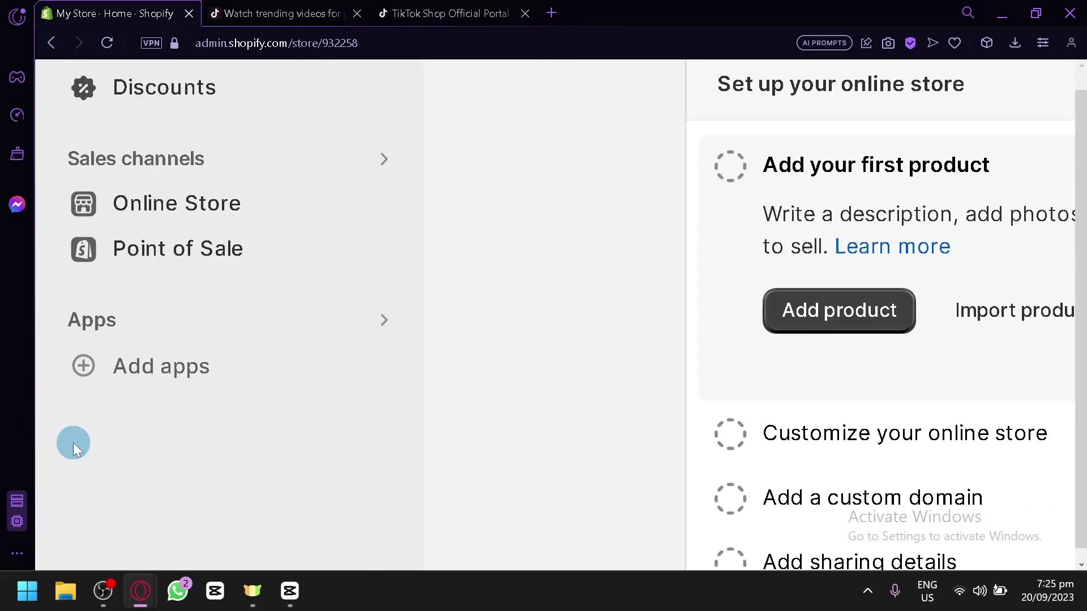
pyautogui.scroll(-1, 73, 443)
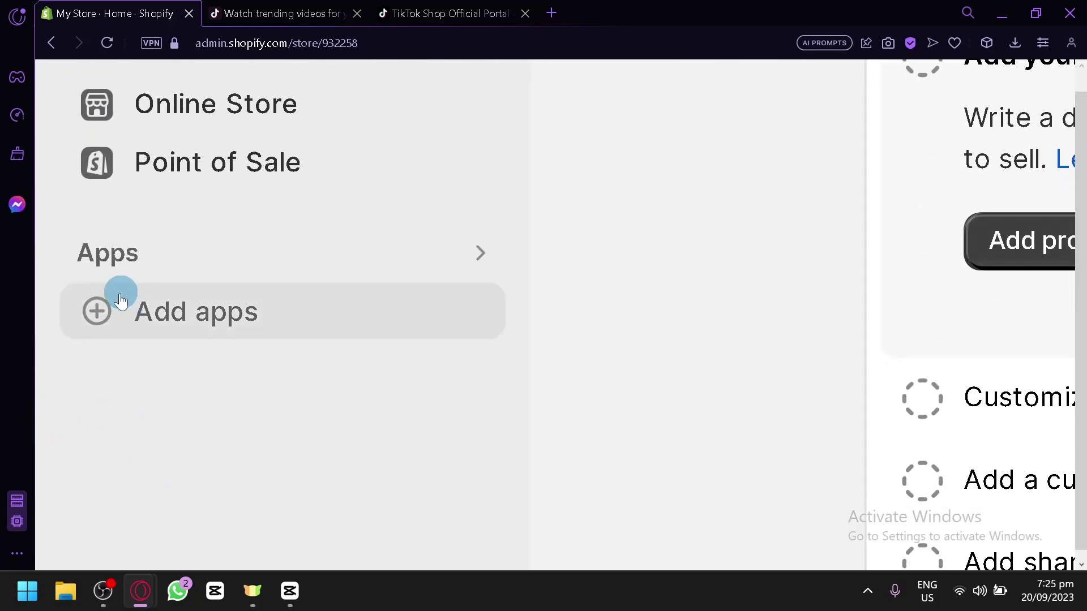
pyautogui.scroll(4, 165, 347)
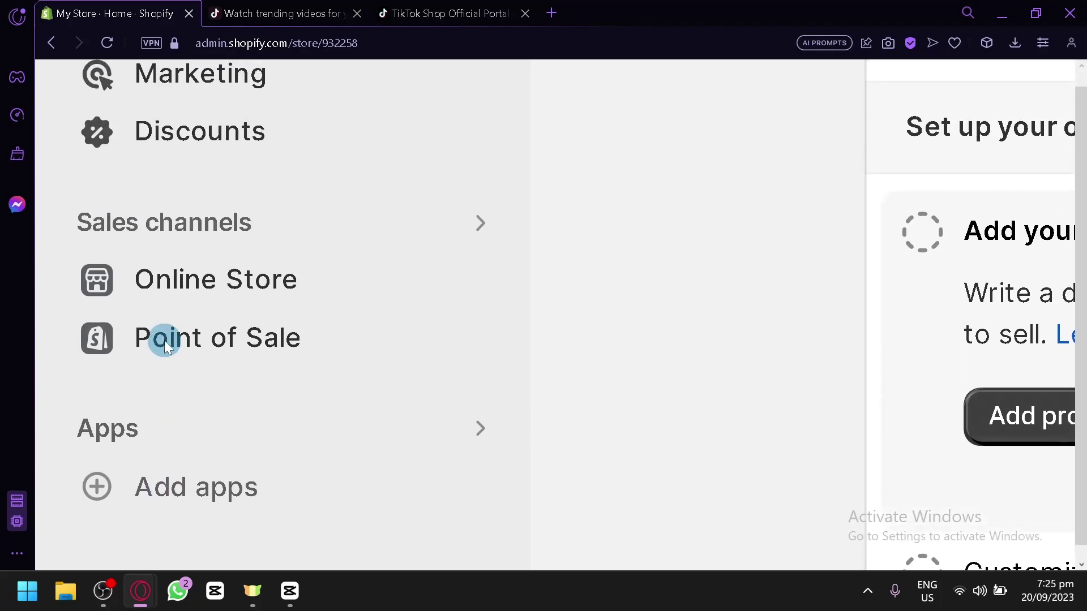
pyautogui.scroll(5, 165, 347)
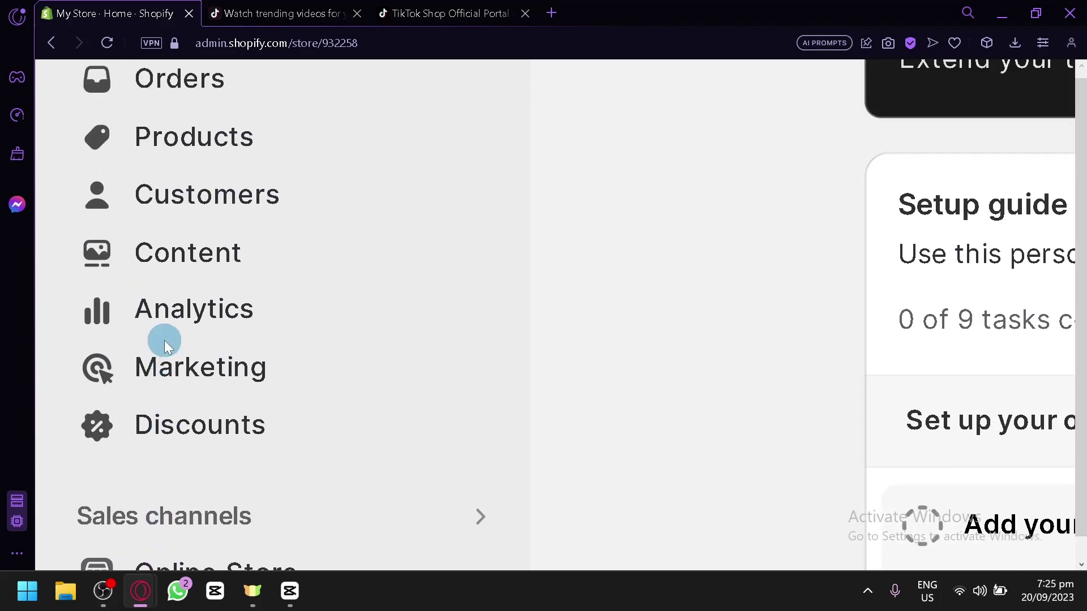
pyautogui.scroll(1, 166, 347)
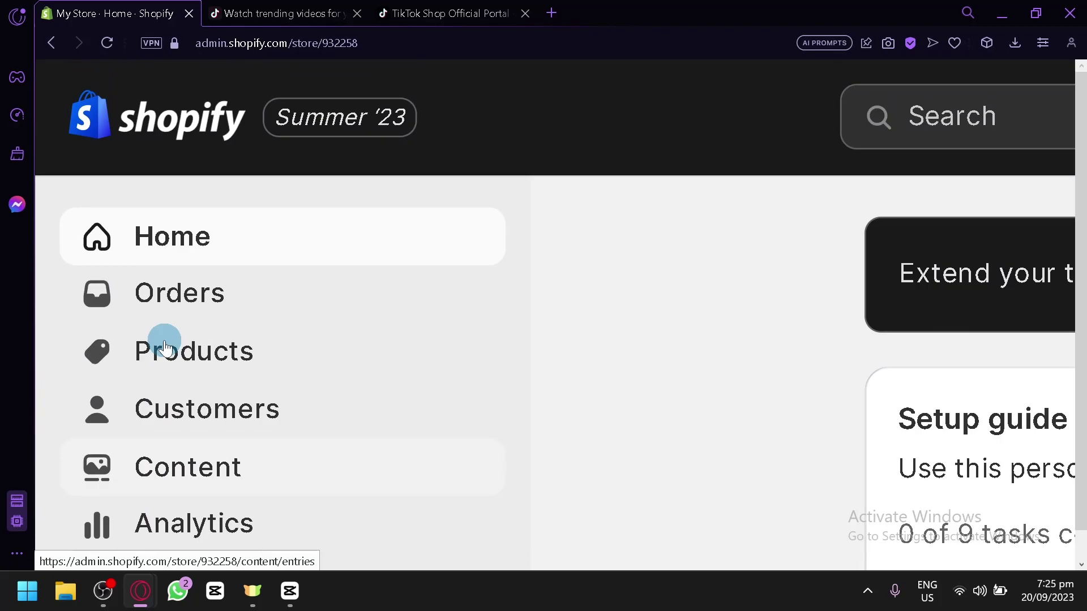
pyautogui.scroll(-4, 165, 347)
pyautogui.scroll(-2, 166, 347)
pyautogui.scroll(5, 165, 347)
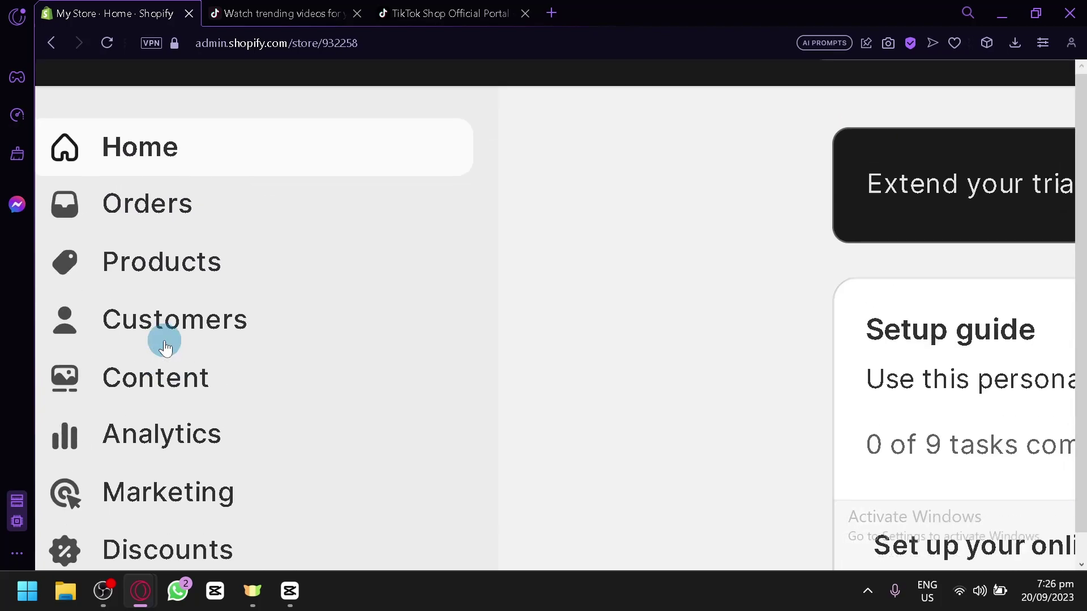
pyautogui.scroll(1, 164, 341)
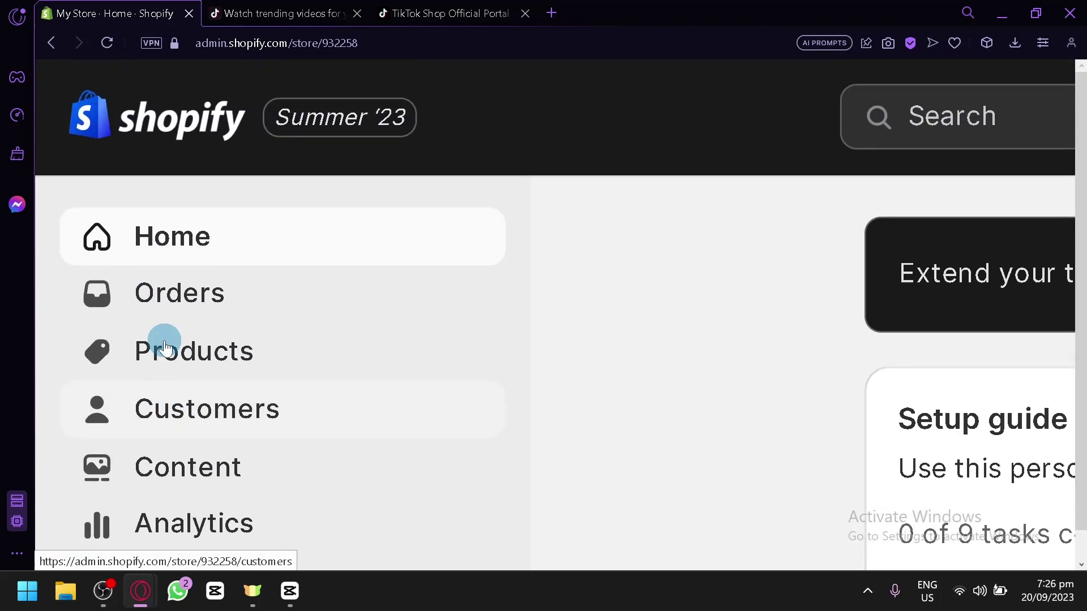
# - Open the selection of recommended apps that can be added to the Shopify store
pyautogui.scroll(-6, 164, 341)
pyautogui.scroll(-1, 164, 342)
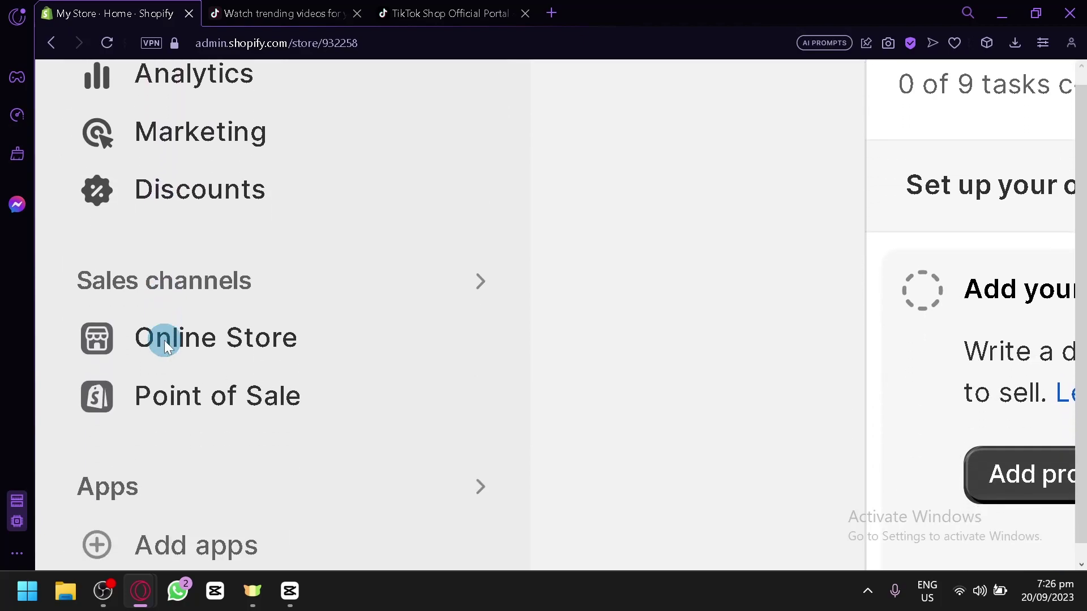
pyautogui.scroll(-2, 164, 347)
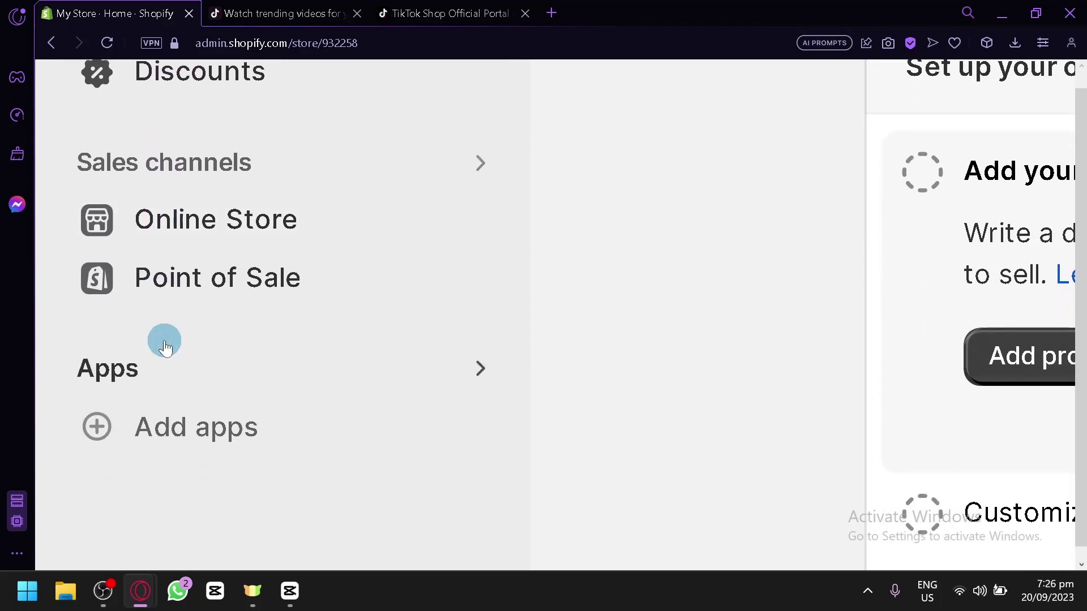
pyautogui.scroll(-1, 164, 347)
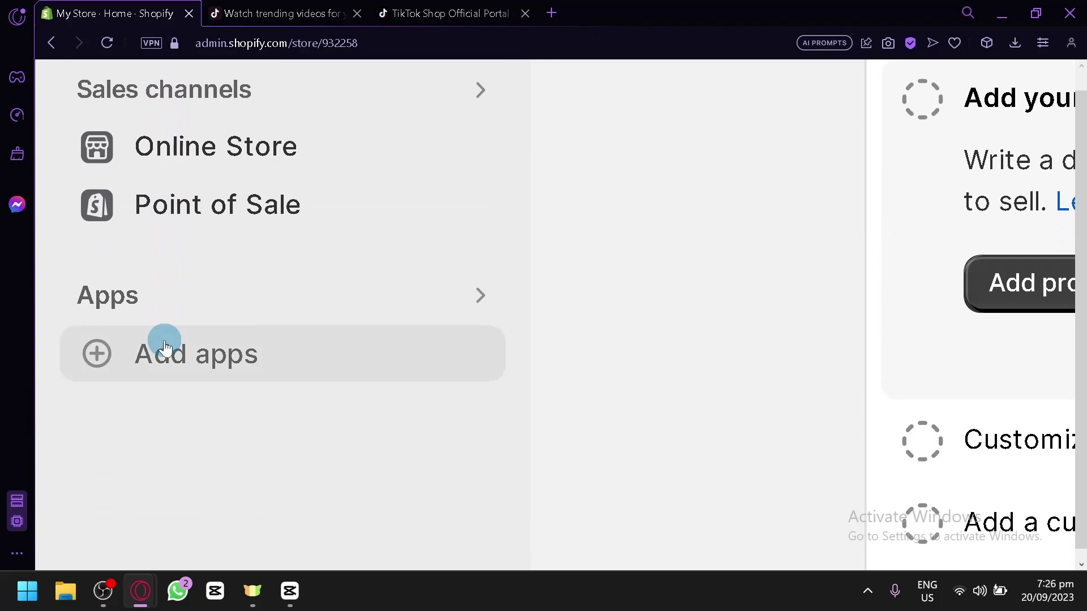
pyautogui.scroll(-1, 165, 346)
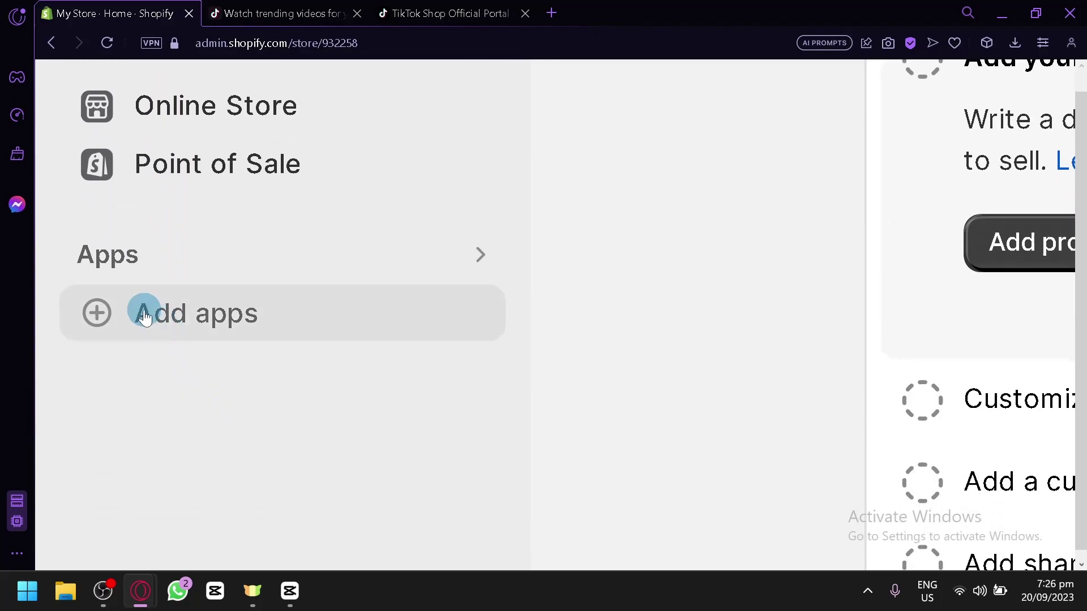
pyautogui.click(161, 315)
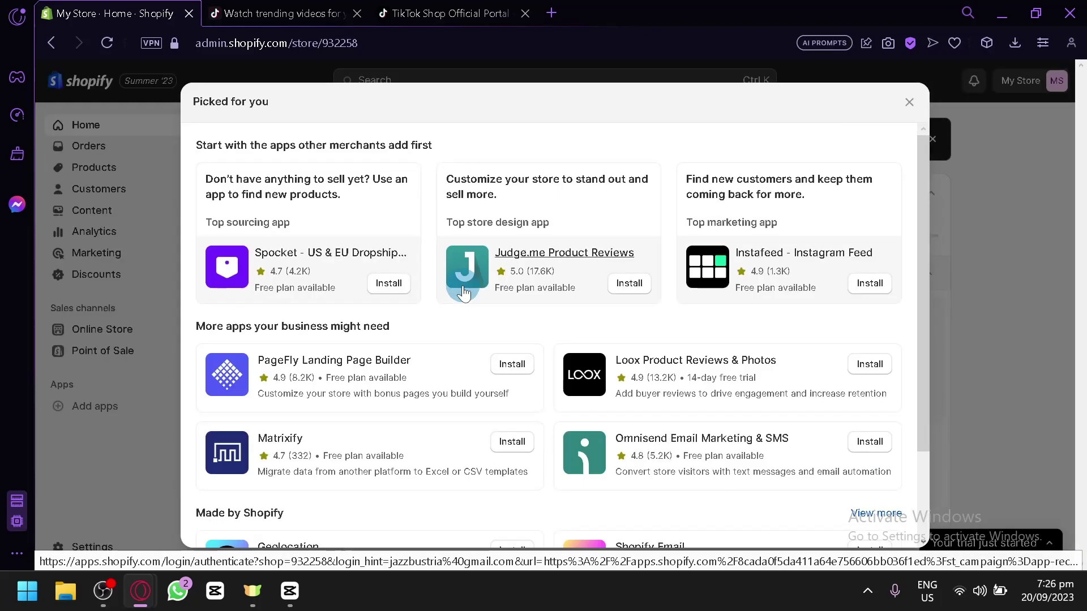
# - Review the recommended sourcing, store design and marketing apps and those made by Shopify
pyautogui.scroll(-2, 463, 292)
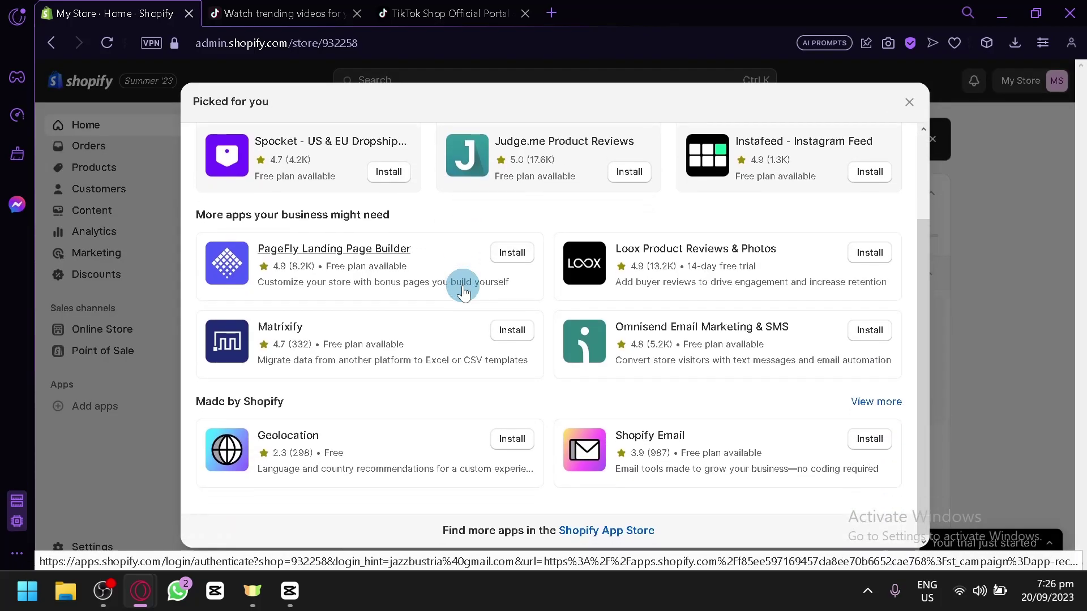
pyautogui.scroll(2, 481, 320)
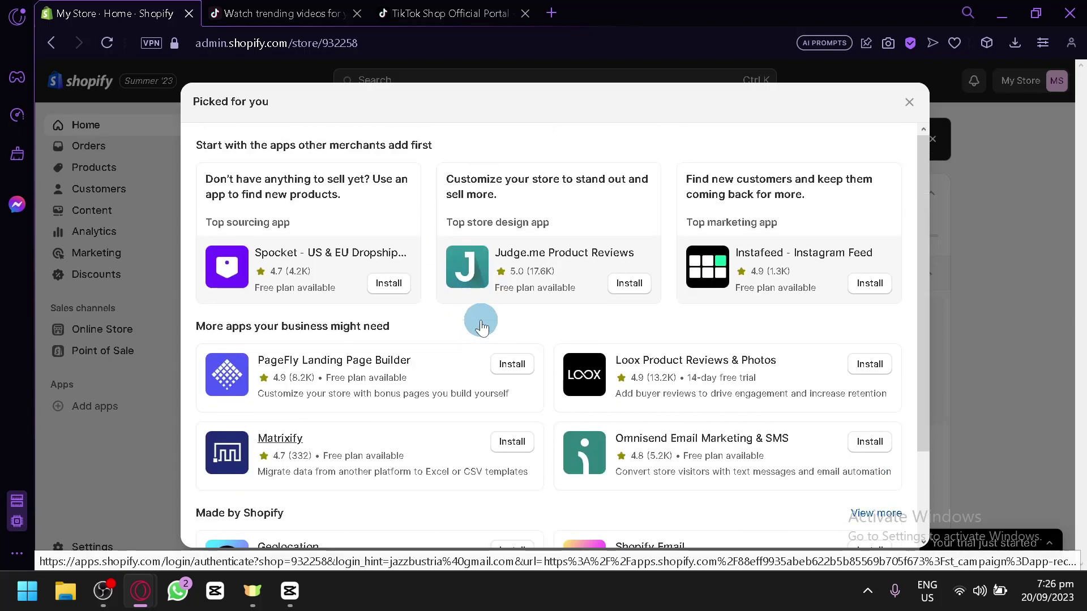
pyautogui.scroll(-2, 480, 321)
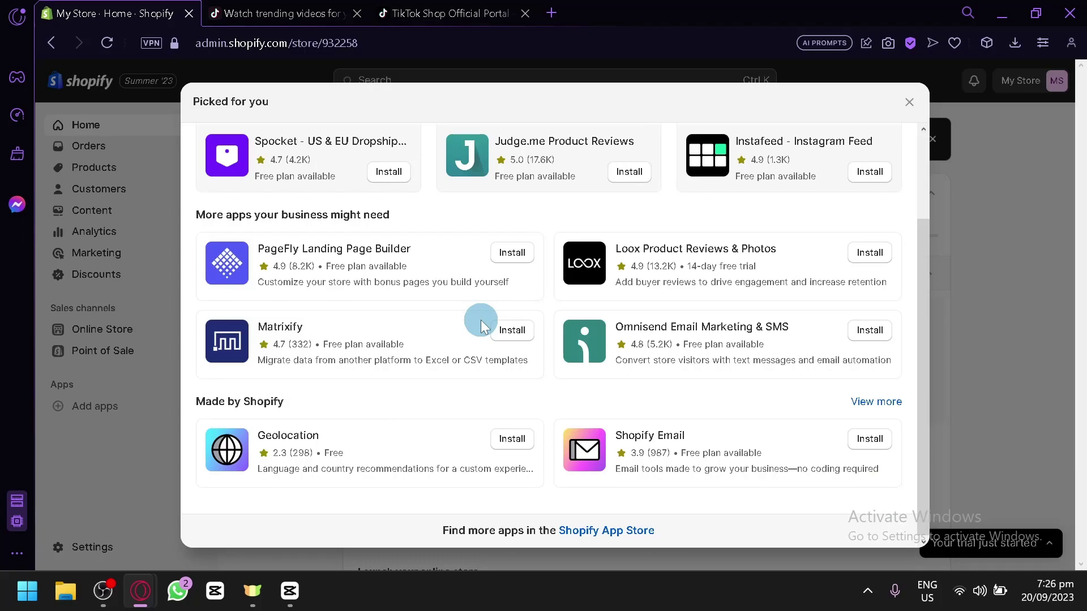
pyautogui.scroll(2, 481, 320)
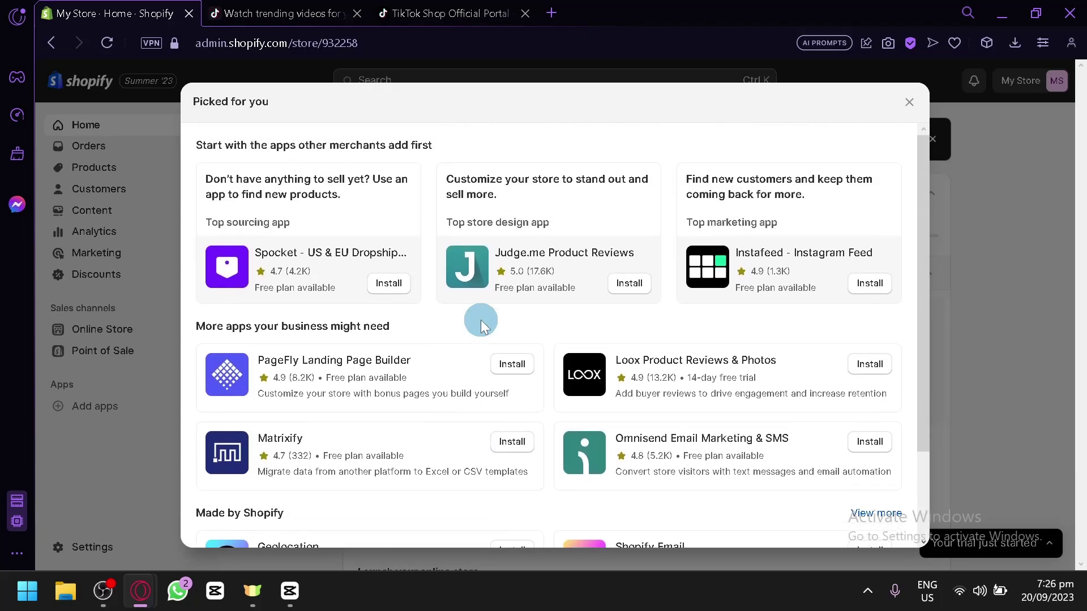
pyautogui.scroll(-2, 481, 320)
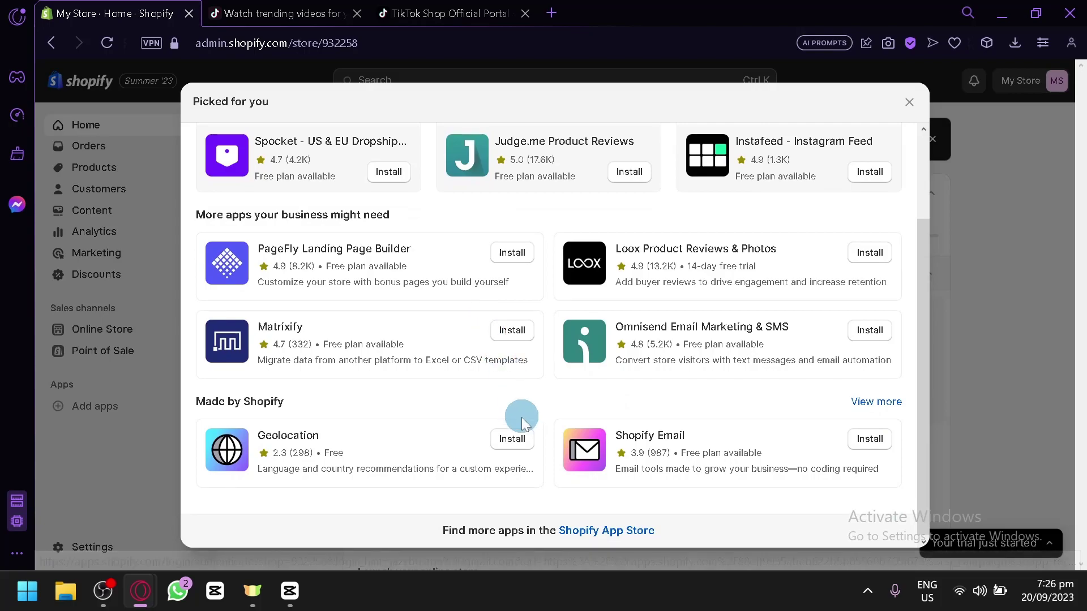
pyautogui.scroll(2, 412, 263)
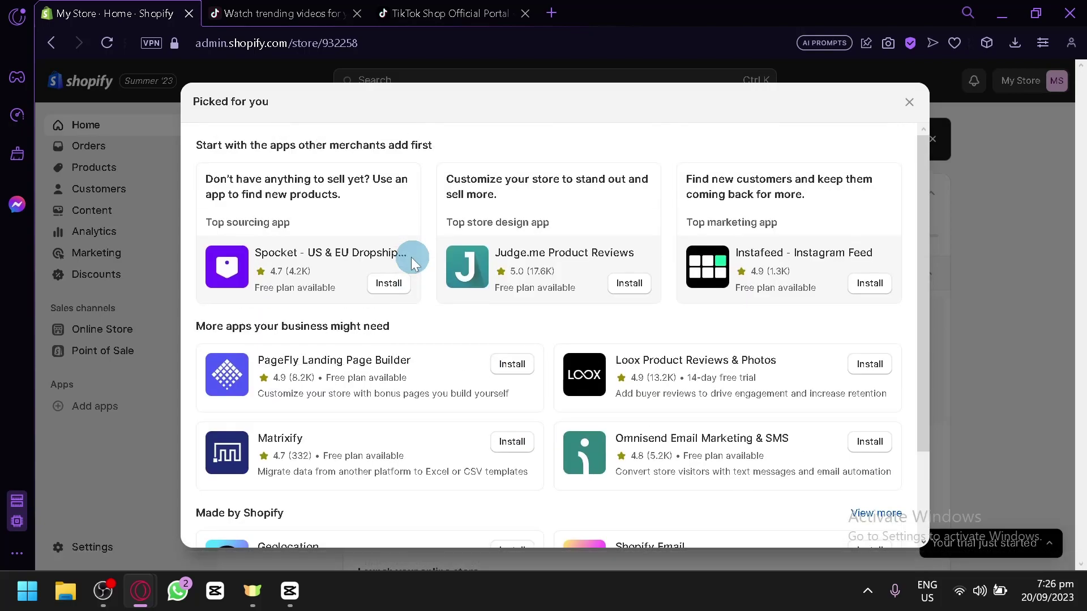
# - Open the Shopify App Store from the recommended apps and return to the store admin while it loads
pyautogui.scroll(-2, 635, 398)
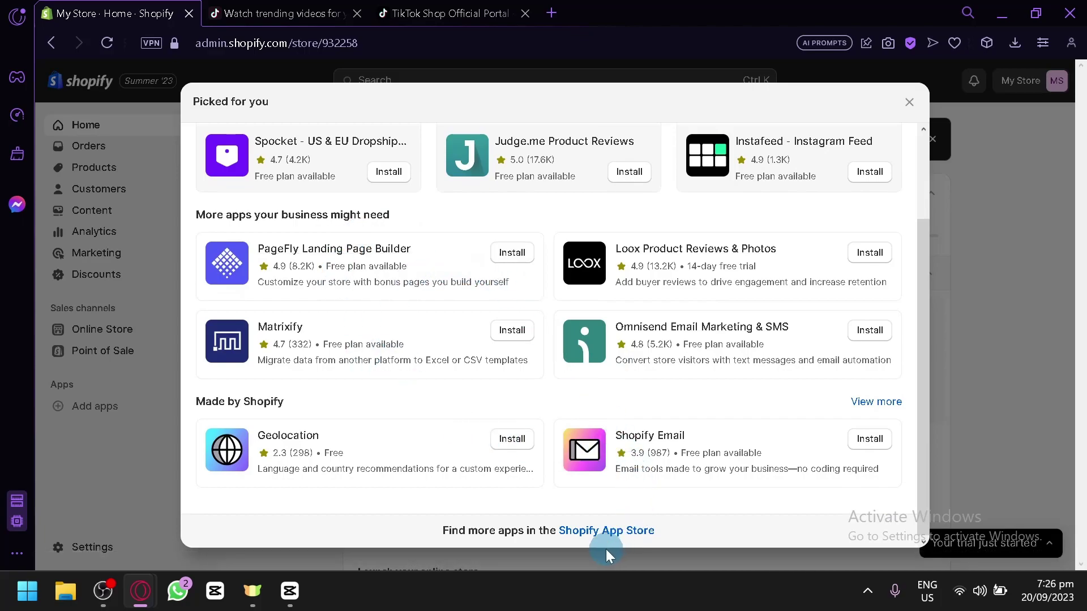
pyautogui.scroll(5, 600, 537)
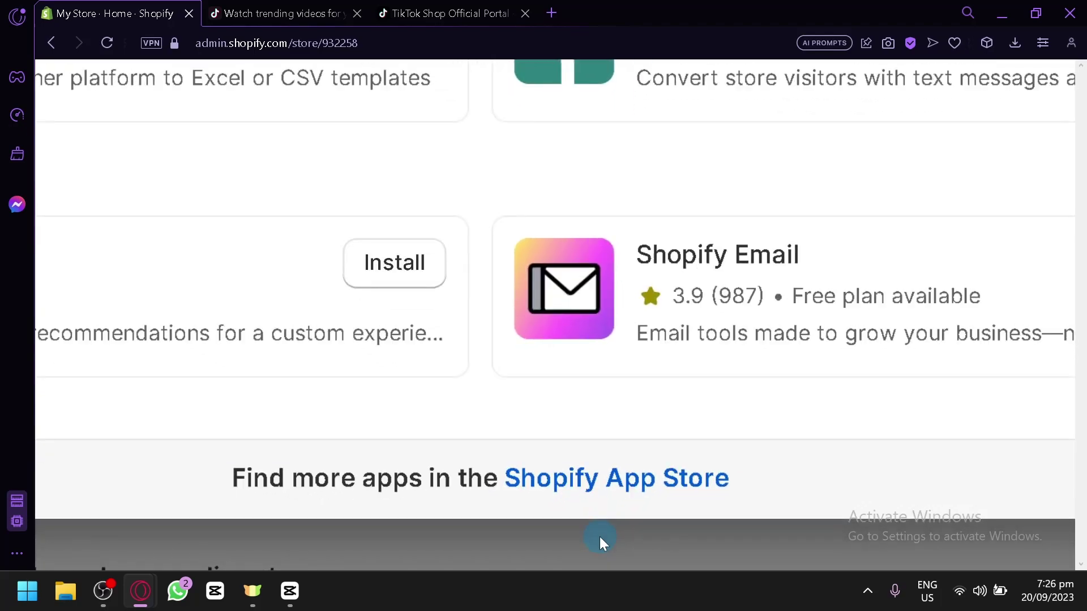
pyautogui.scroll(3, 602, 497)
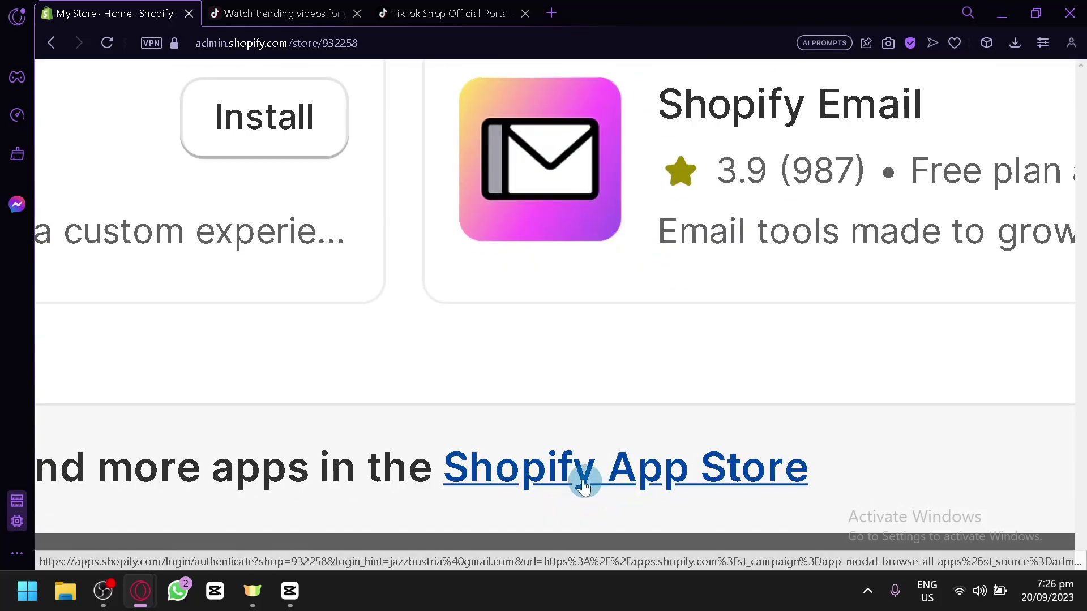
pyautogui.hscroll(-3, 559, 471)
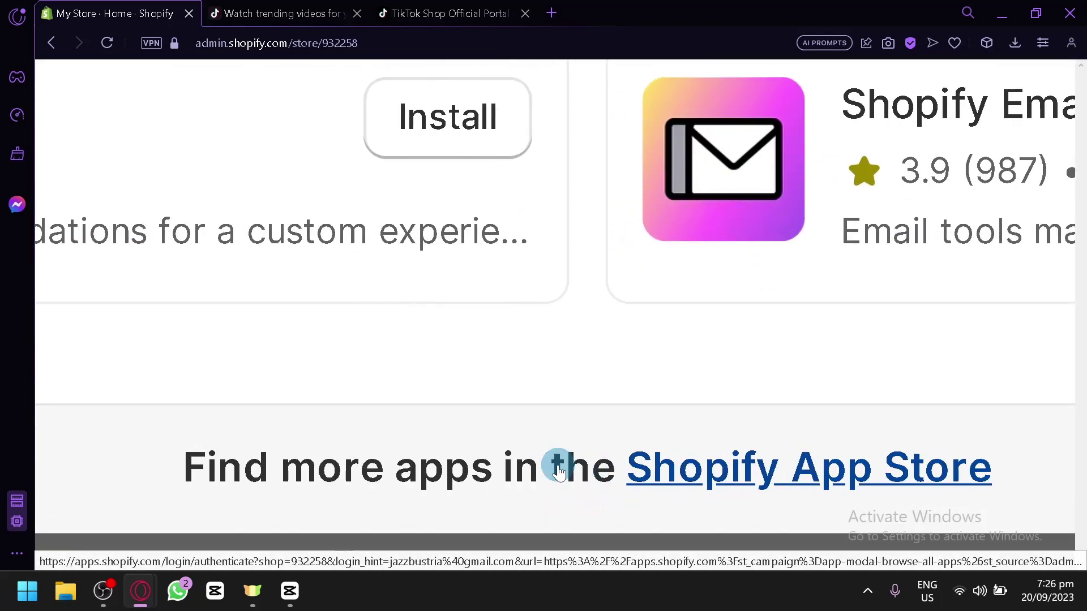
pyautogui.hscroll(3, 559, 471)
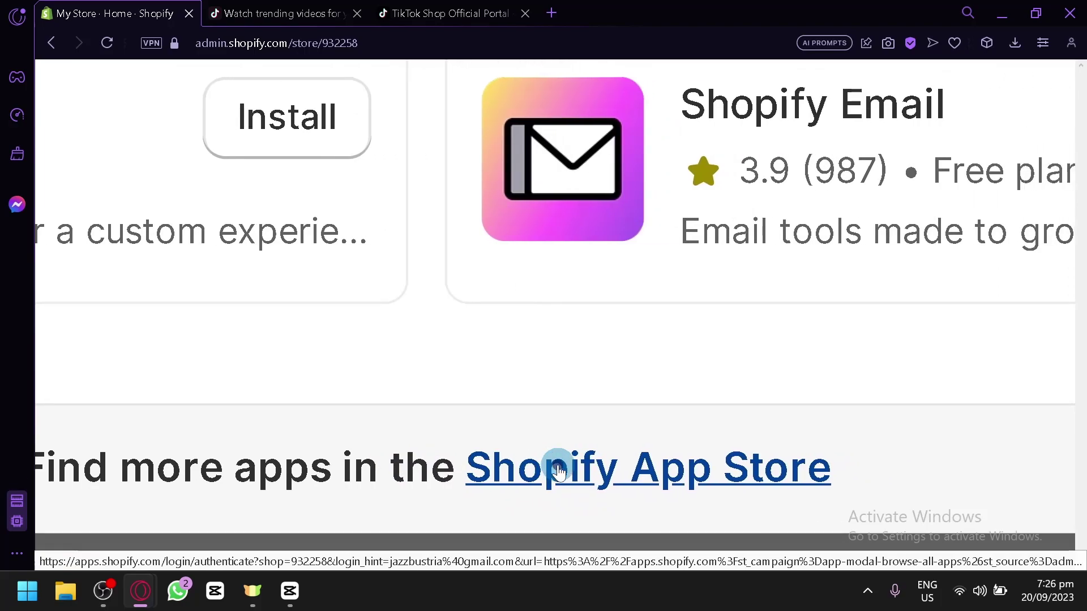
pyautogui.click(558, 471)
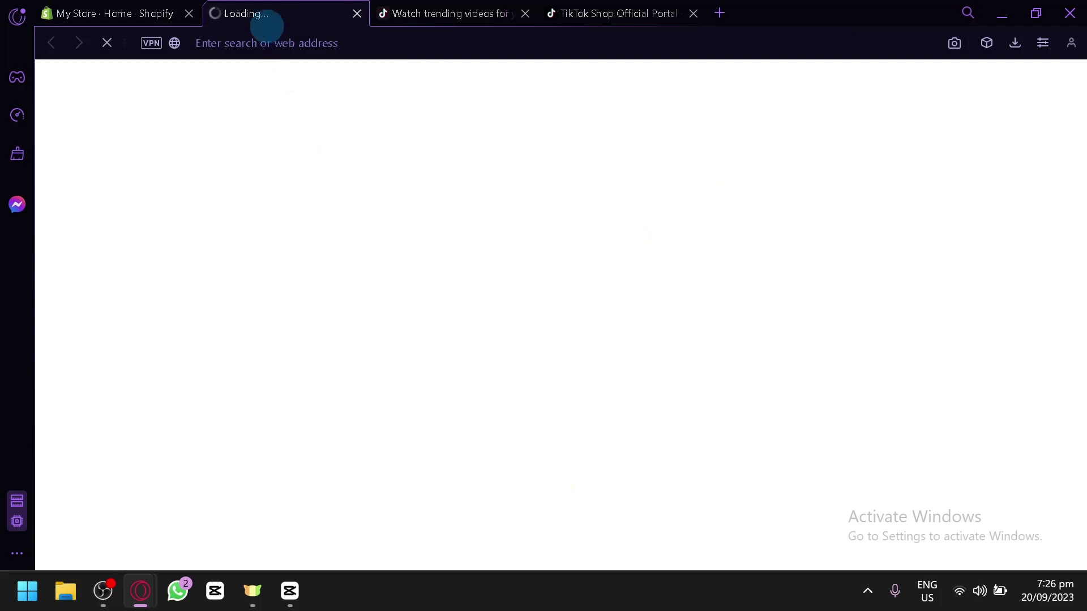
pyautogui.click(136, 7)
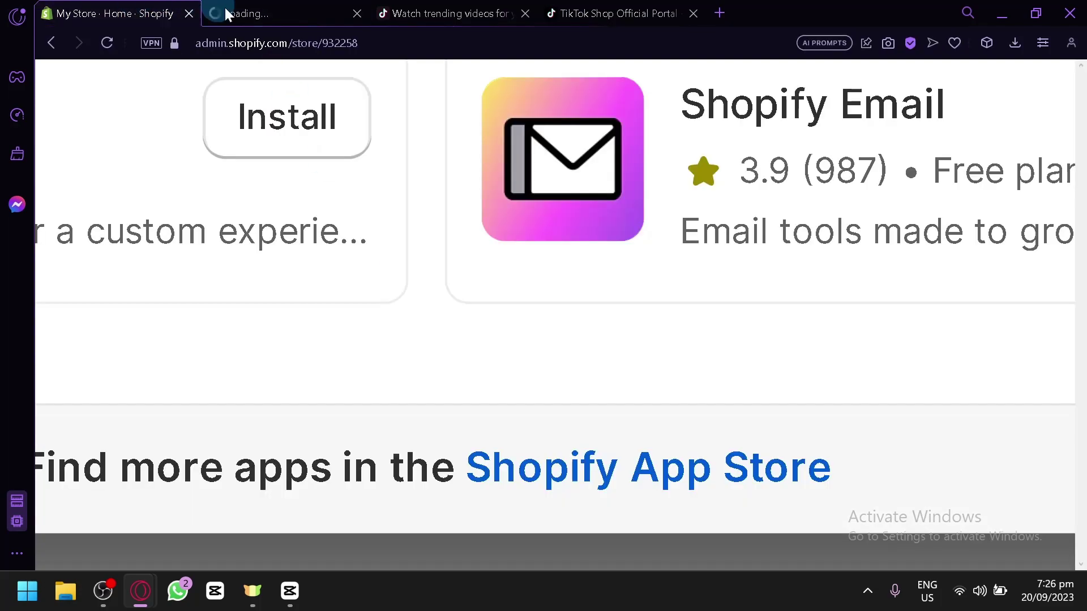
# - Close the selection of recommended apps in the store admin and switch to the loaded Shopify App Store
pyautogui.click(364, 182)
pyautogui.scroll(-2, 364, 184)
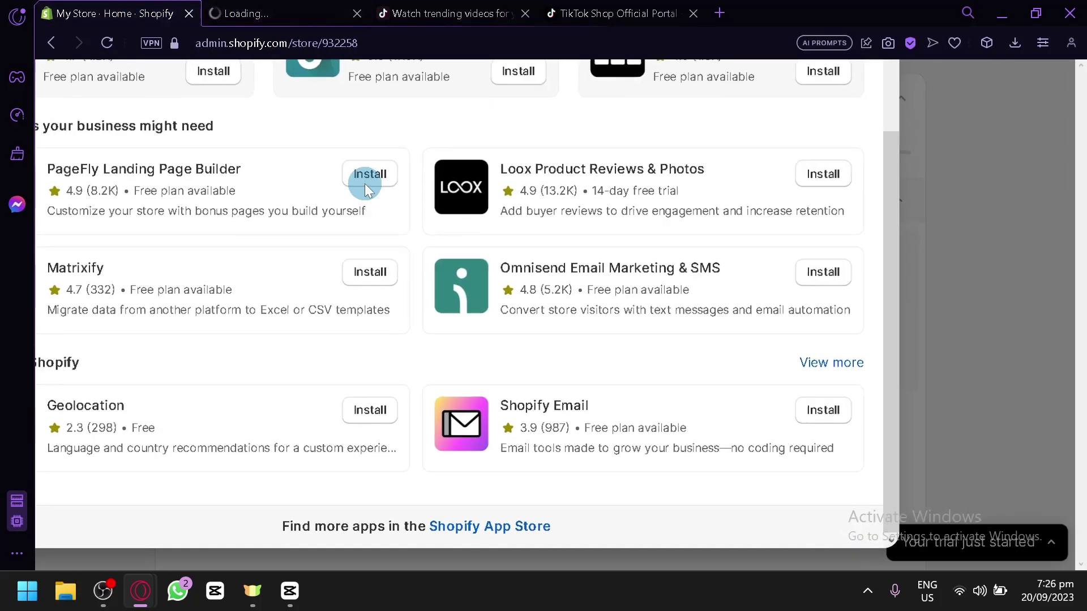
pyautogui.scroll(-2, 365, 183)
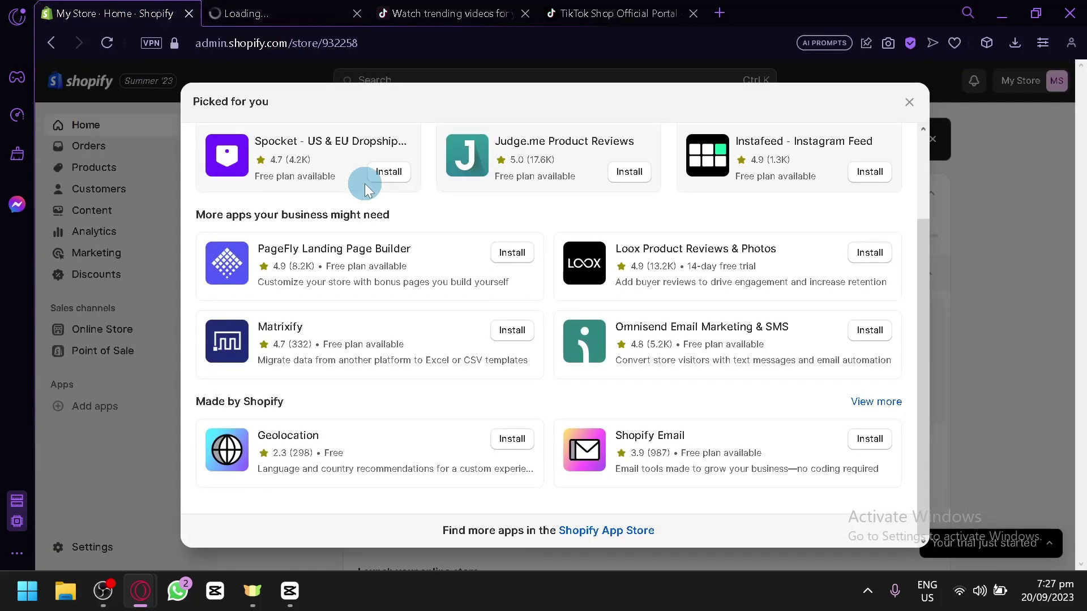
pyautogui.click(910, 111)
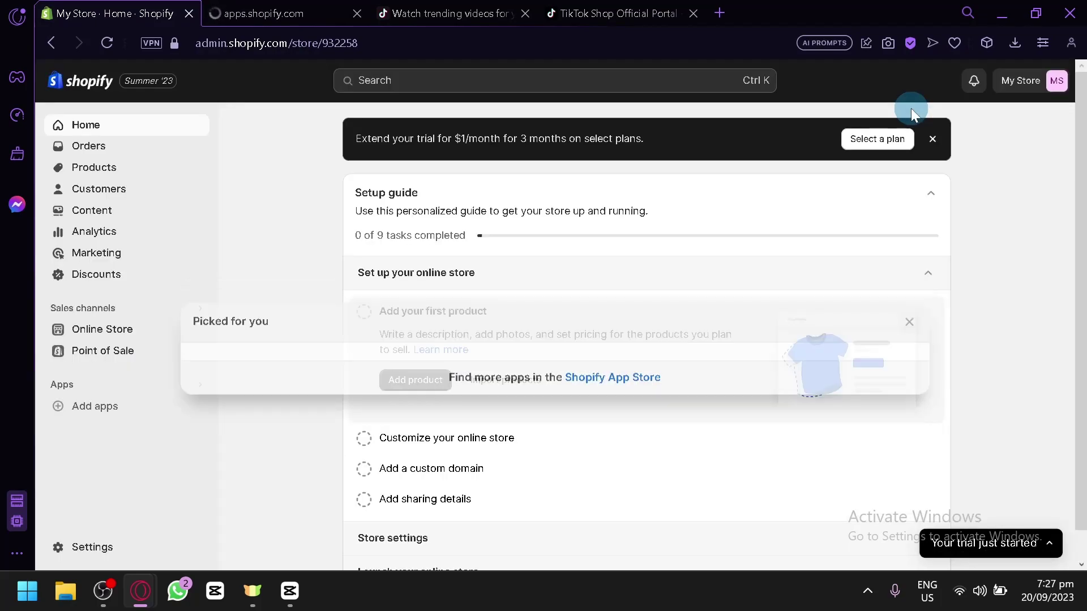
pyautogui.click(300, 8)
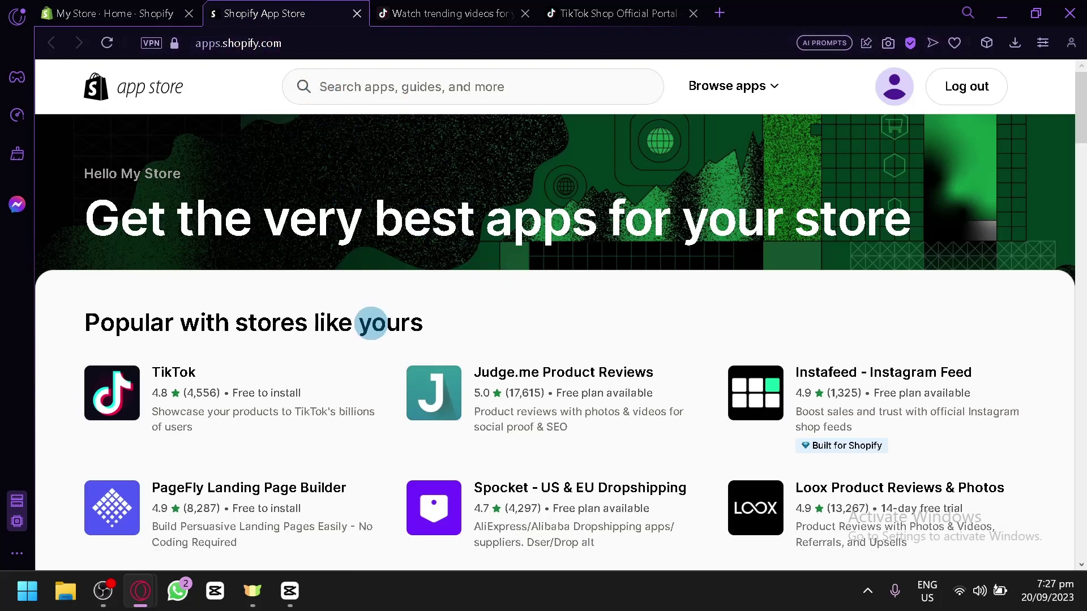
# - Look through the App Store home page's popular, sponsored, trending and sales channel apps, and examine the popular TikTok listing
pyautogui.scroll(-3, 371, 323)
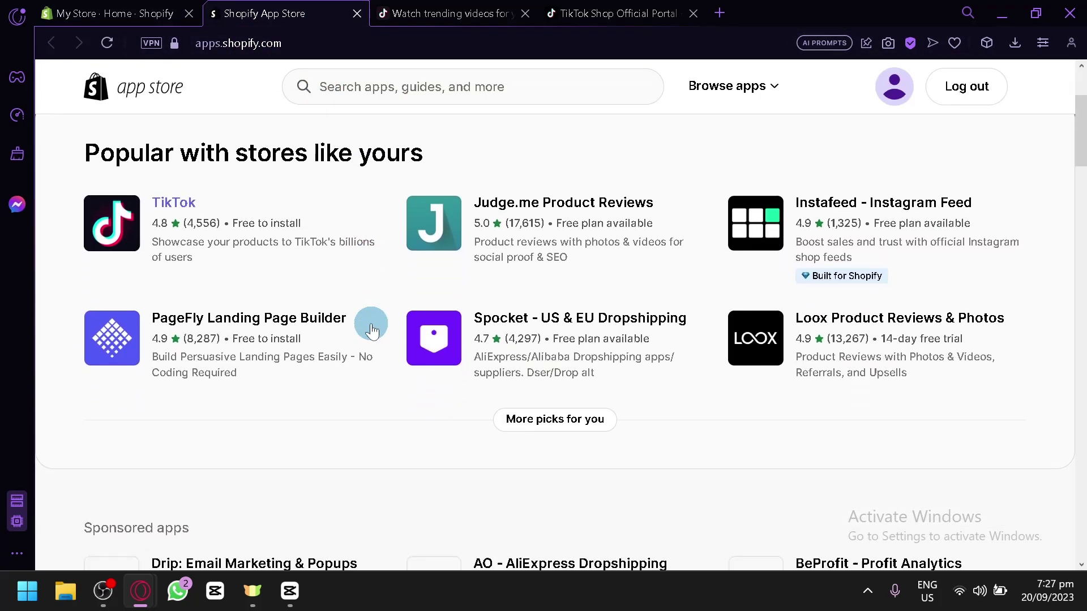
pyautogui.scroll(-6, 371, 329)
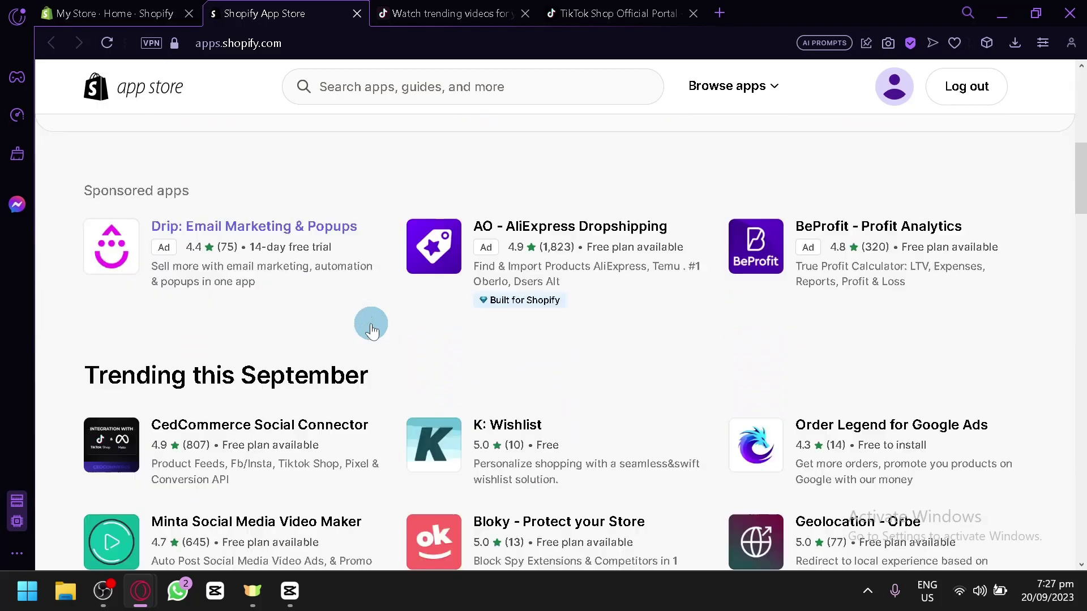
pyautogui.scroll(-5, 371, 328)
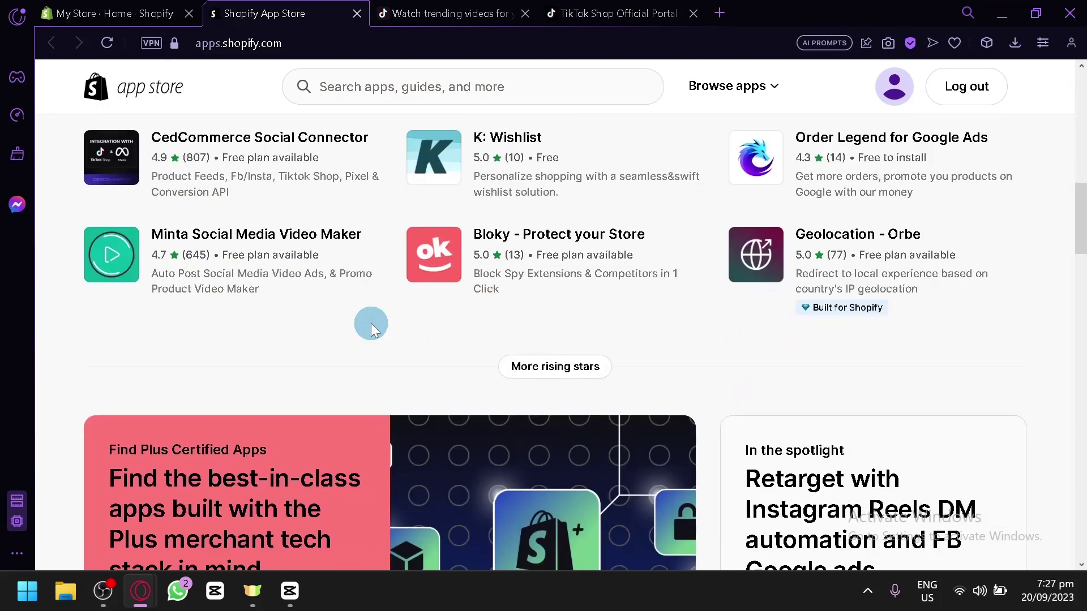
pyautogui.scroll(-9, 371, 324)
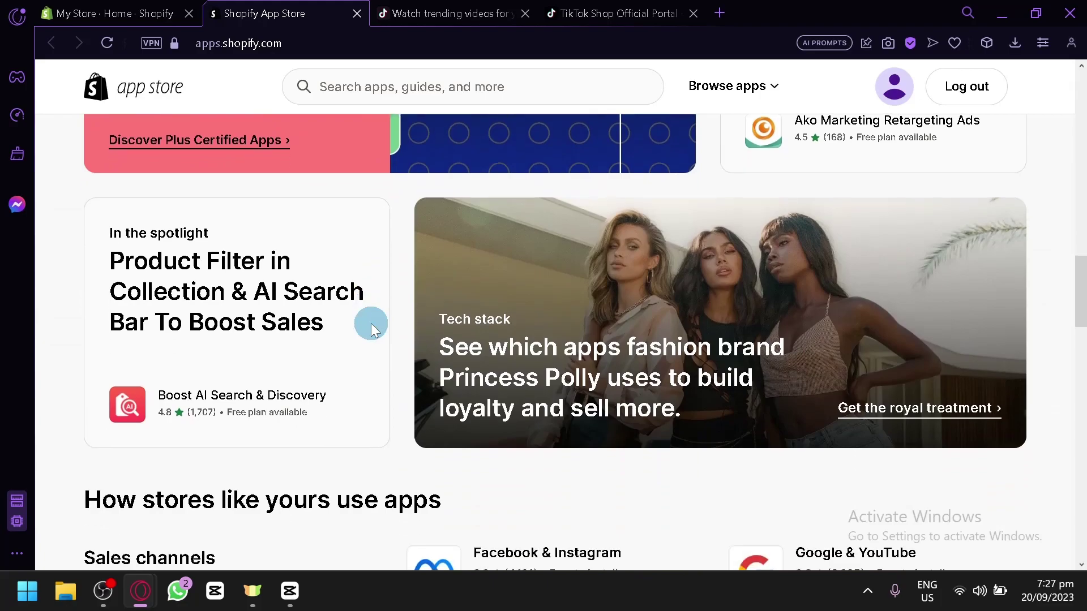
pyautogui.scroll(-5, 372, 323)
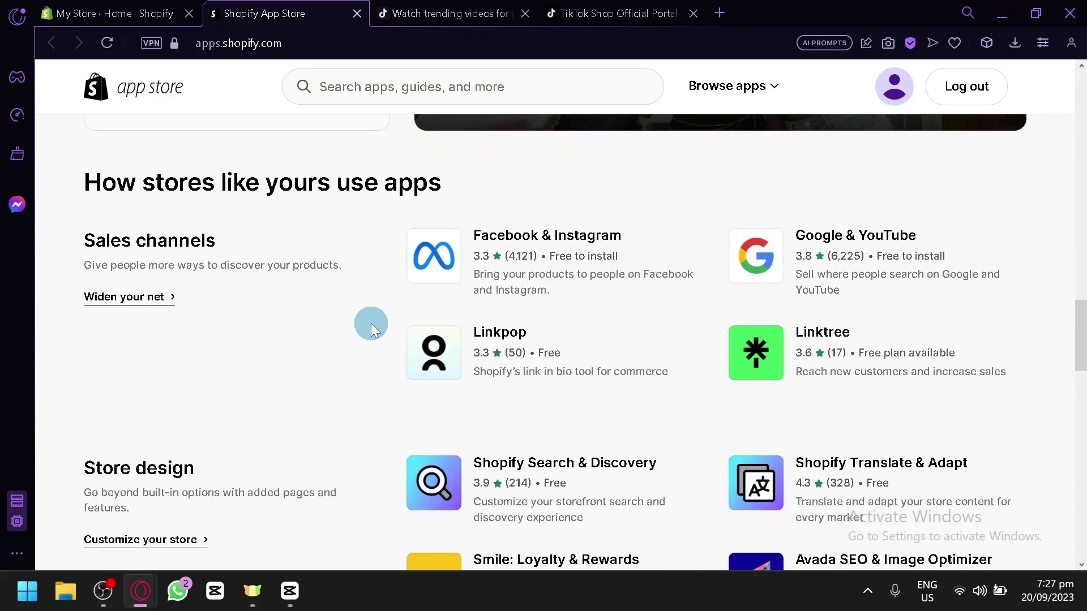
pyautogui.scroll(-5, 371, 324)
pyautogui.scroll(9, 371, 323)
pyautogui.scroll(20, 371, 325)
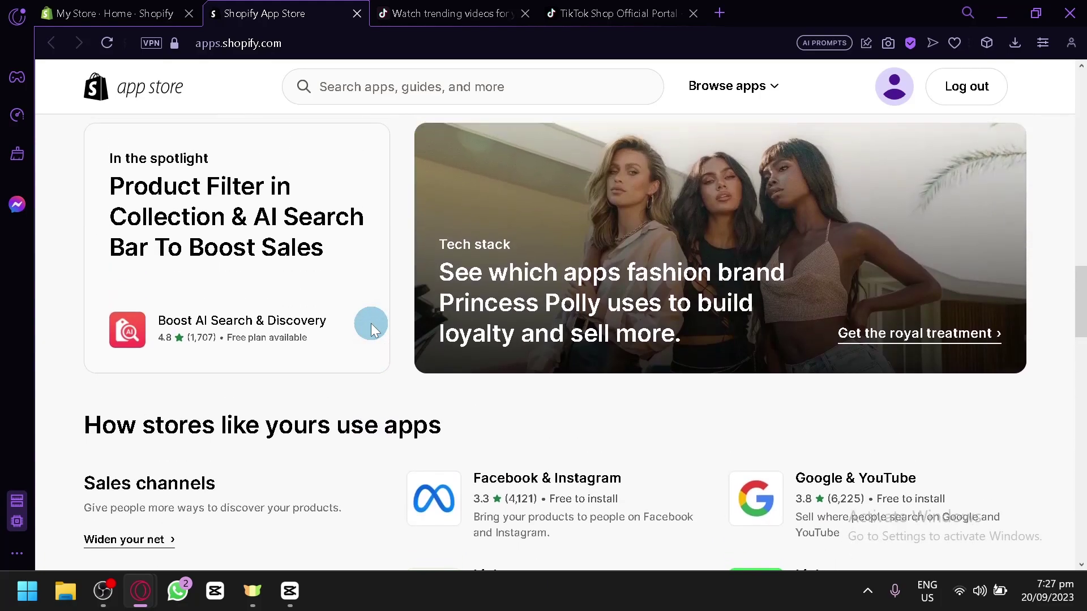
pyautogui.scroll(4, 372, 324)
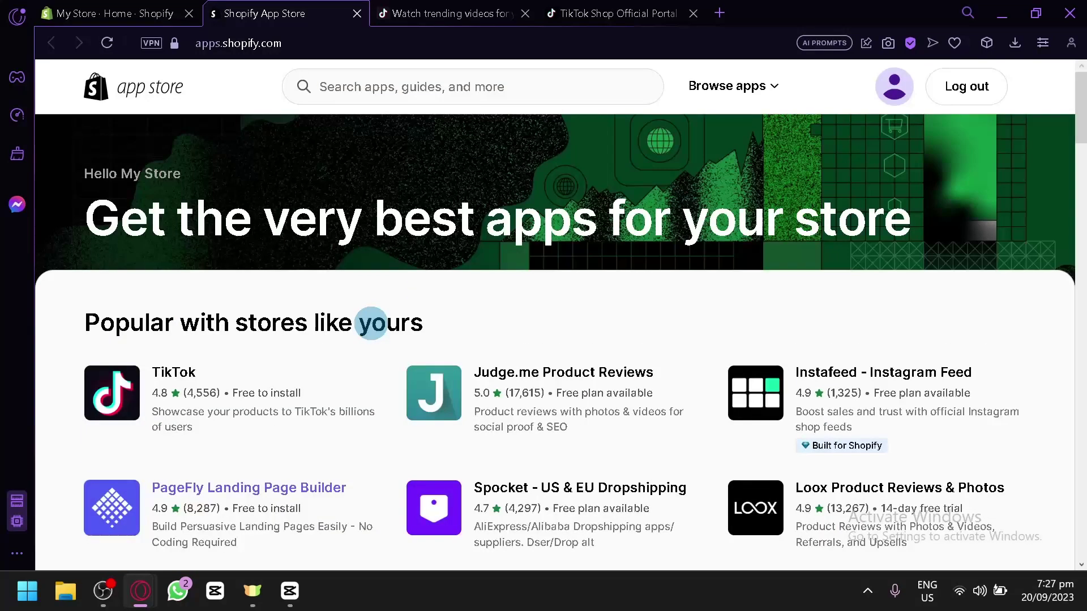
pyautogui.scroll(-2, 371, 324)
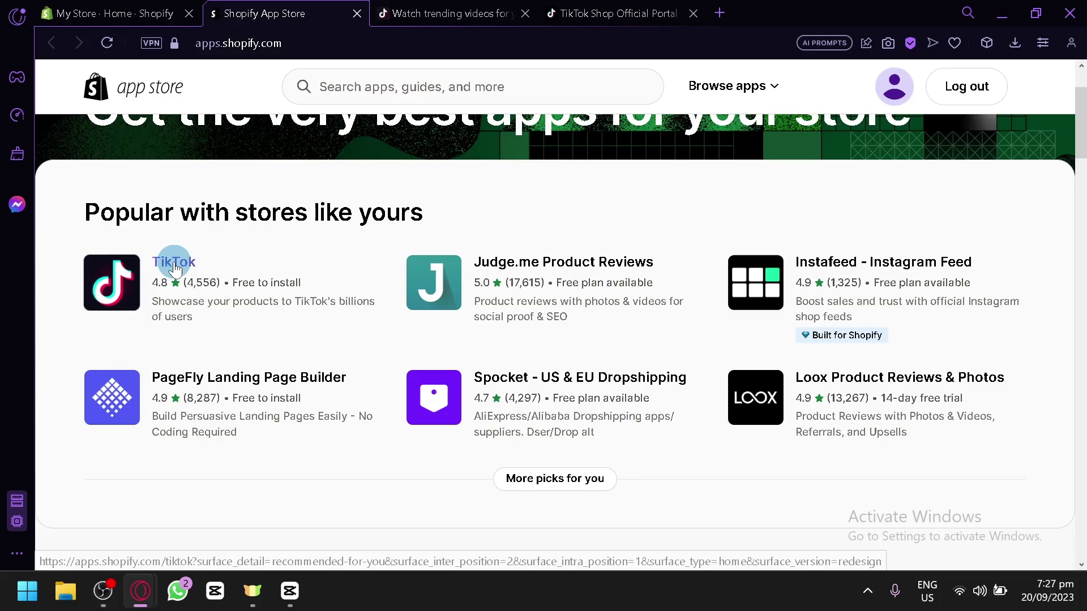
pyautogui.keyDown('ctrl'); pyautogui.scroll(5, 175, 266); pyautogui.keyUp('ctrl')
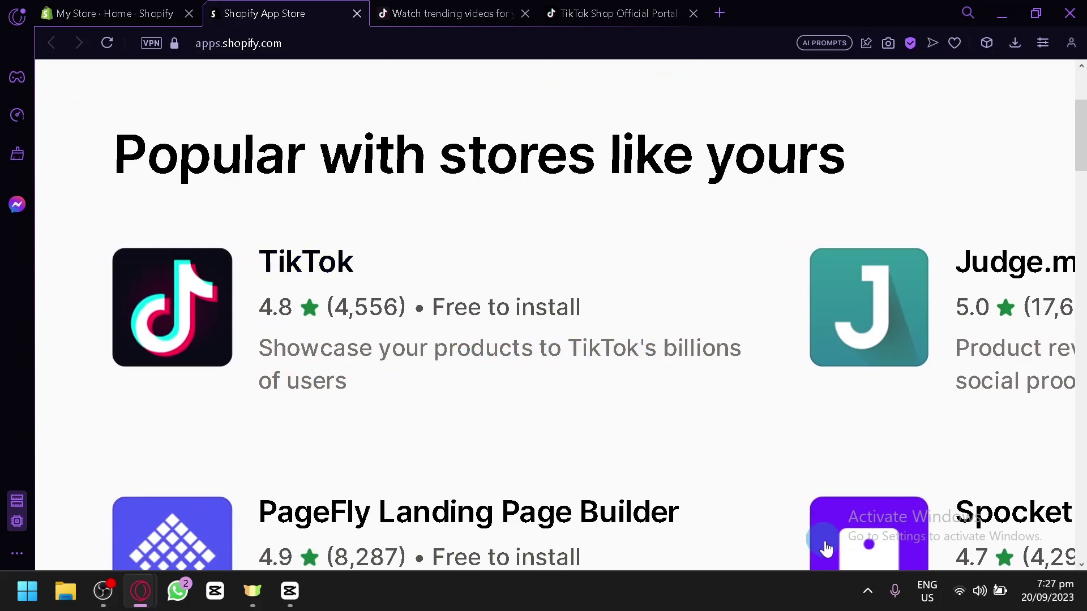
pyautogui.hotkey('ctrl', '0')
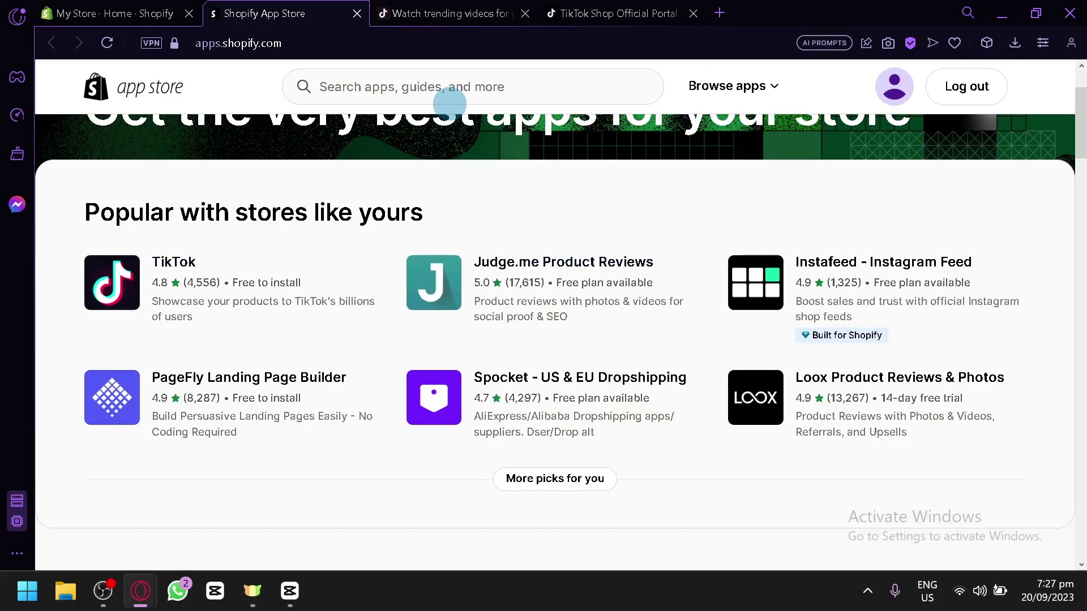
# - Search the App Store for "tiktok" and review the matching apps
pyautogui.scroll(5, 438, 86)
pyautogui.click(401, 130)
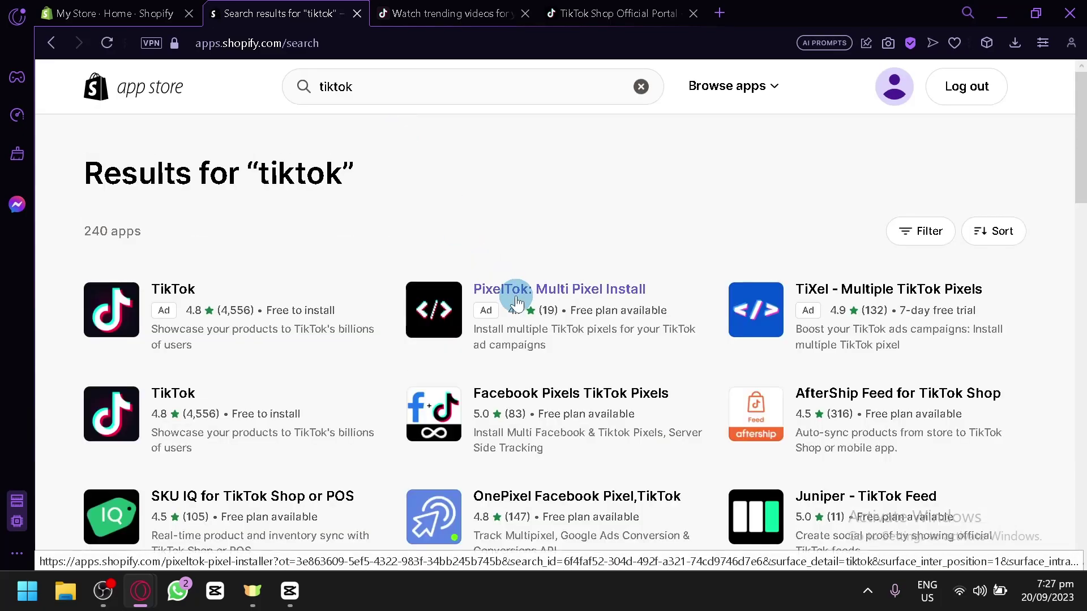
pyautogui.scroll(-3, 516, 300)
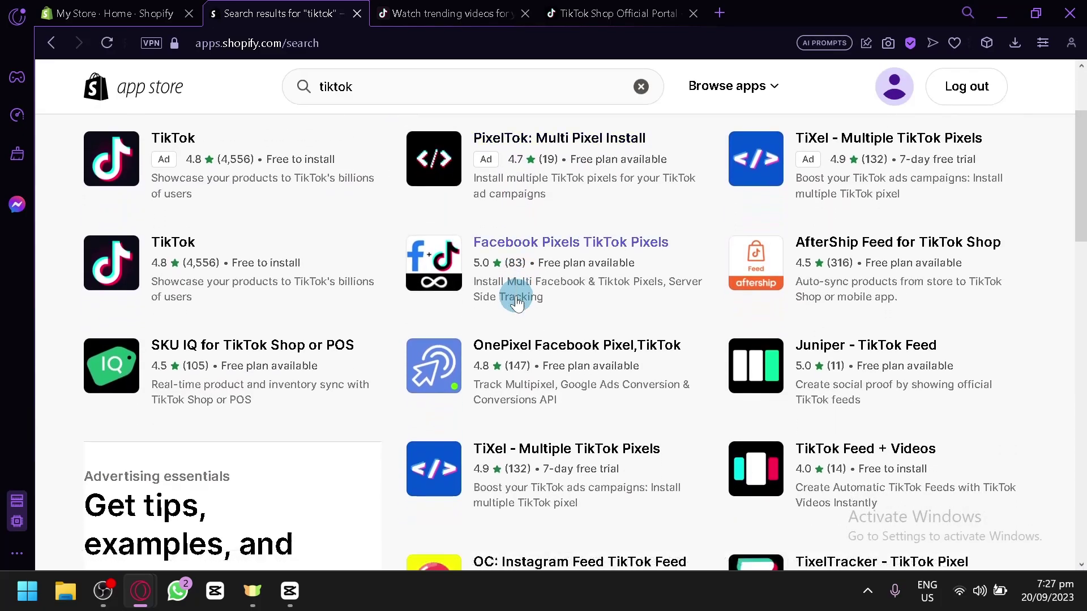
pyautogui.scroll(-5, 517, 300)
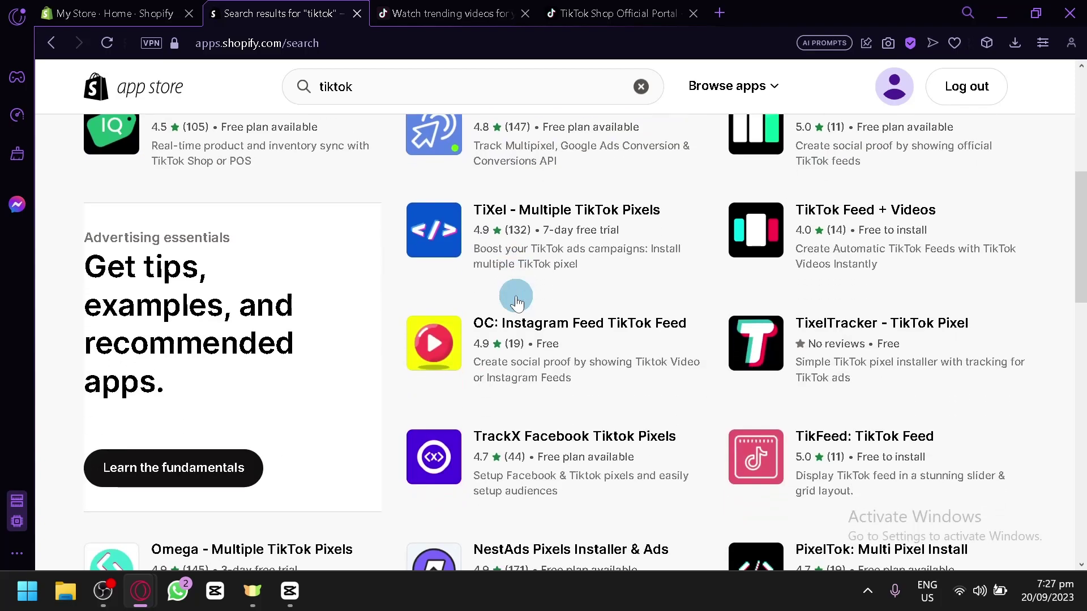
pyautogui.scroll(8, 516, 295)
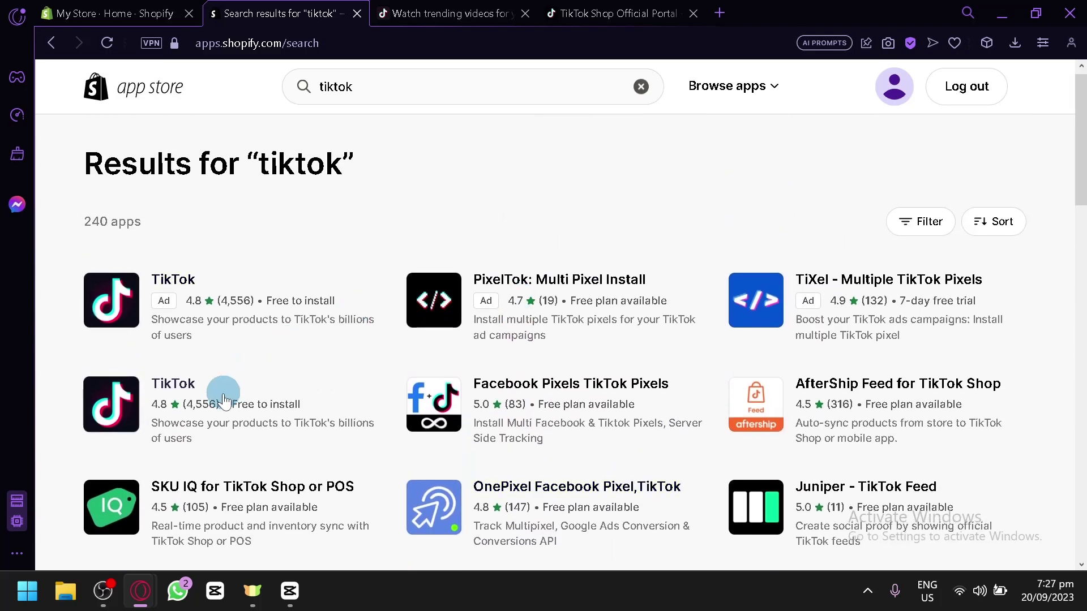
pyautogui.scroll(-1, 453, 396)
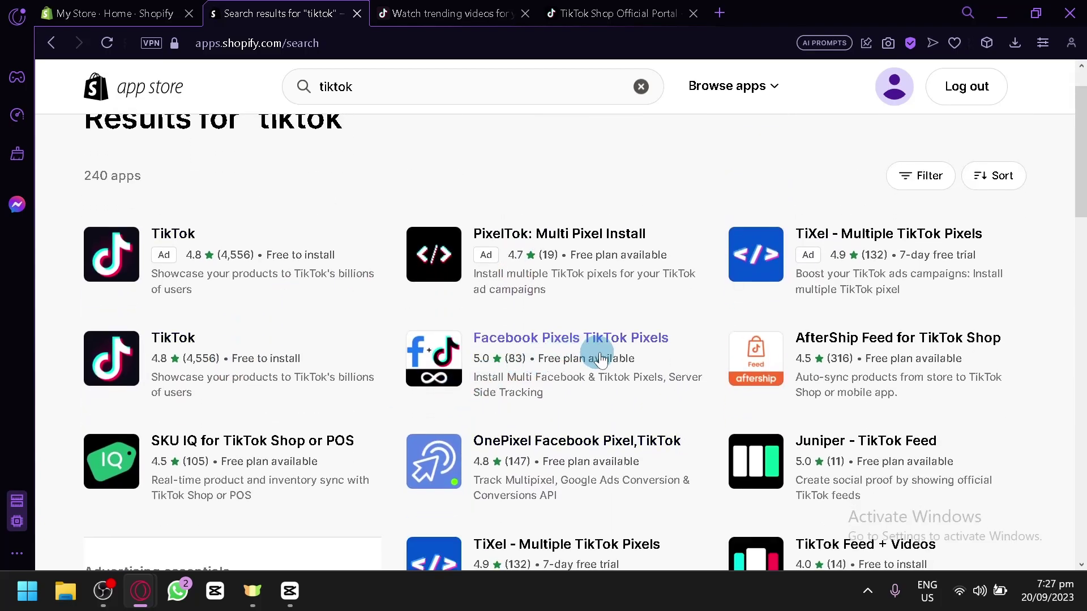
pyautogui.scroll(-12, 752, 362)
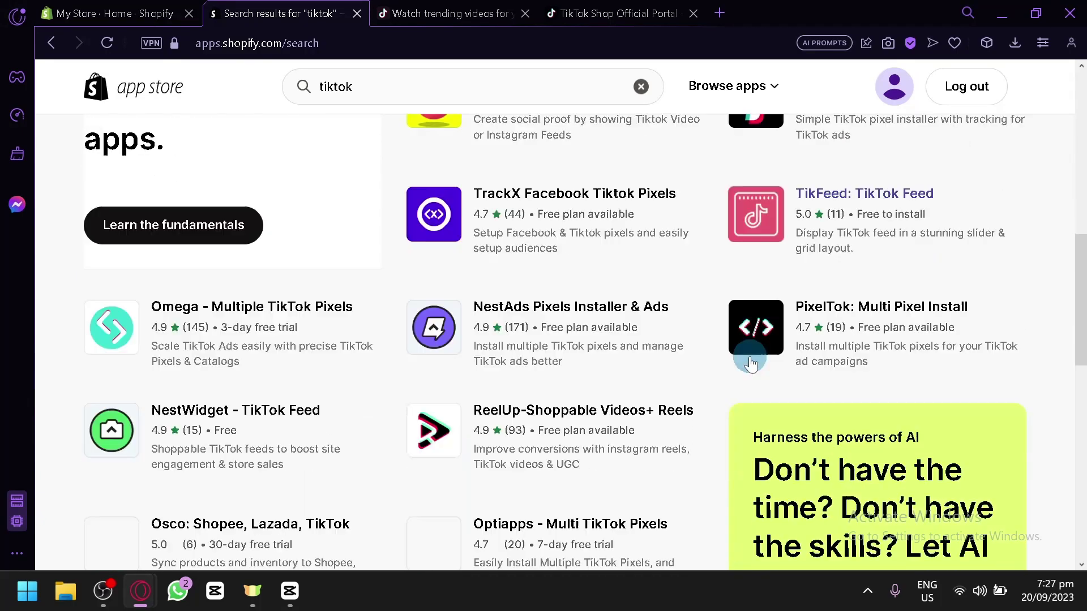
pyautogui.scroll(-2, 751, 363)
pyautogui.scroll(13, 752, 362)
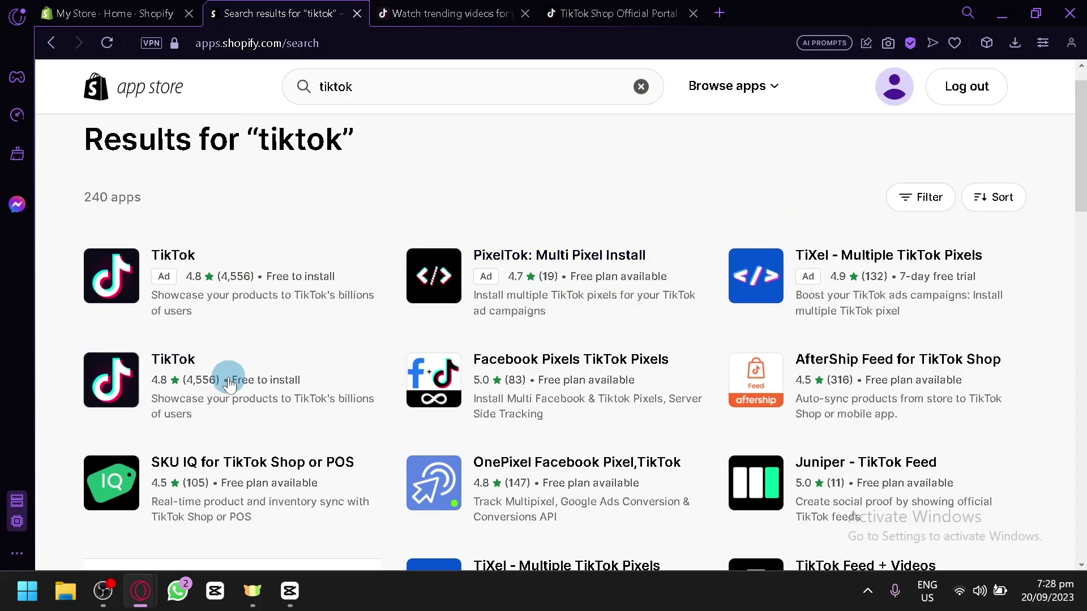
# - Compare the TikTok and SKU IQ listings in the search results and open the TikTok app's page
pyautogui.scroll(5, 229, 385)
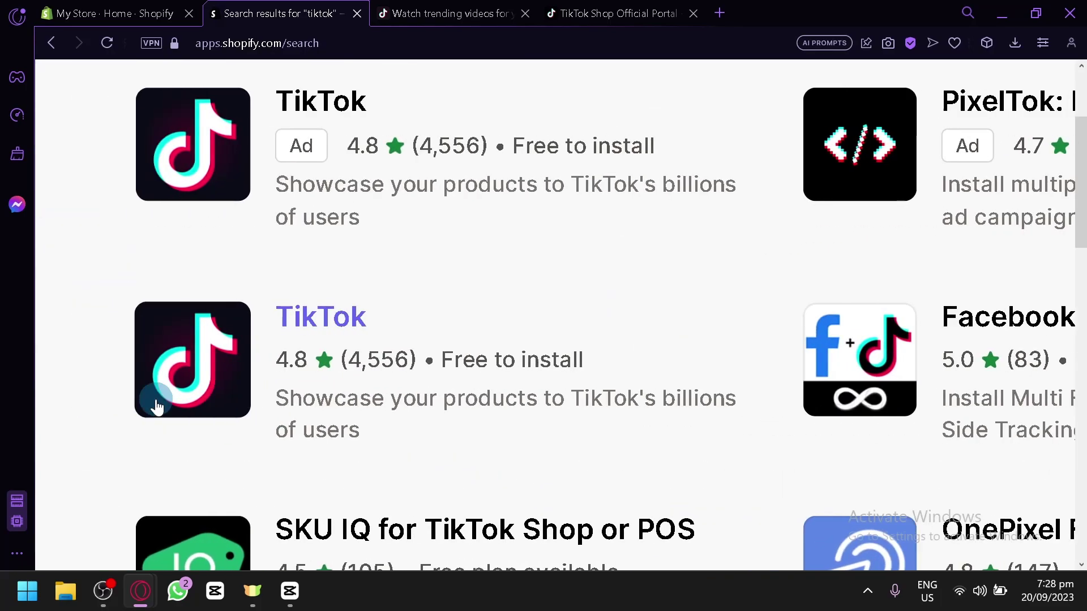
pyautogui.scroll(1, 156, 406)
pyautogui.scroll(-3, 156, 406)
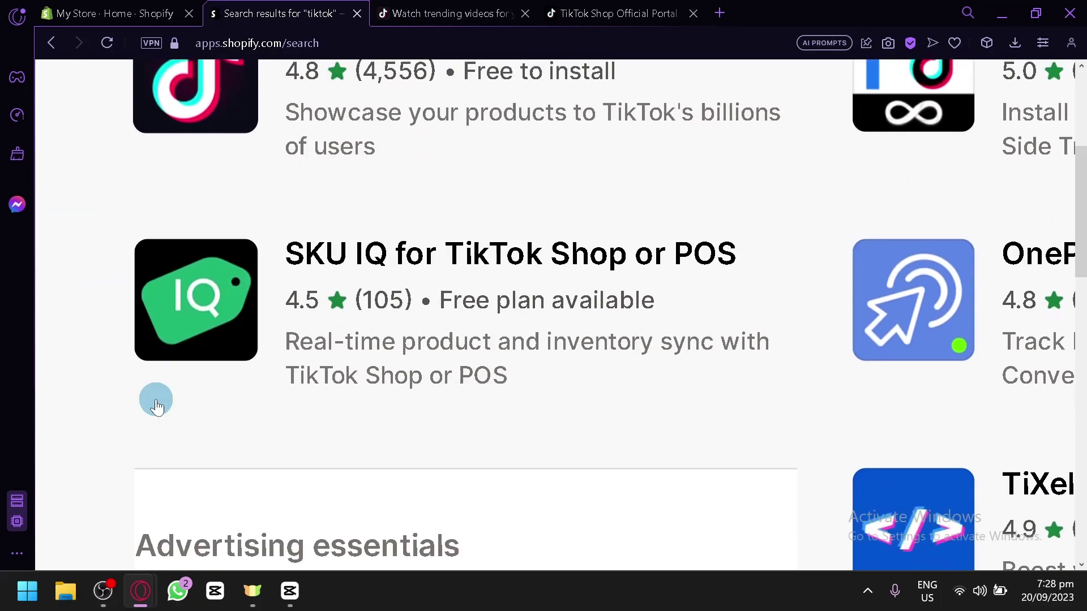
pyautogui.scroll(4, 156, 407)
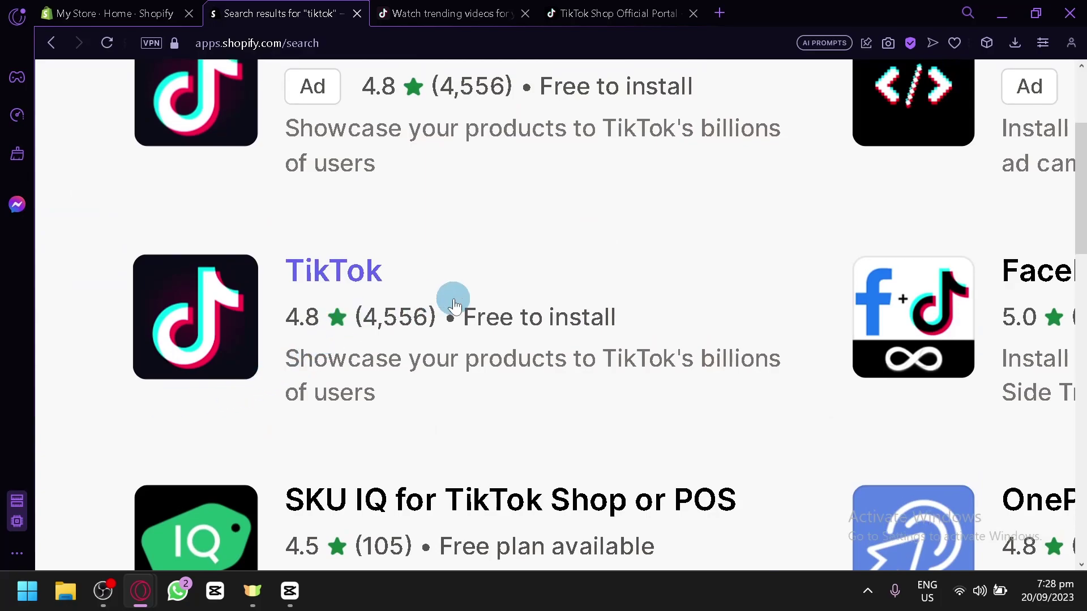
pyautogui.scroll(-2, 454, 307)
pyautogui.scroll(3, 455, 307)
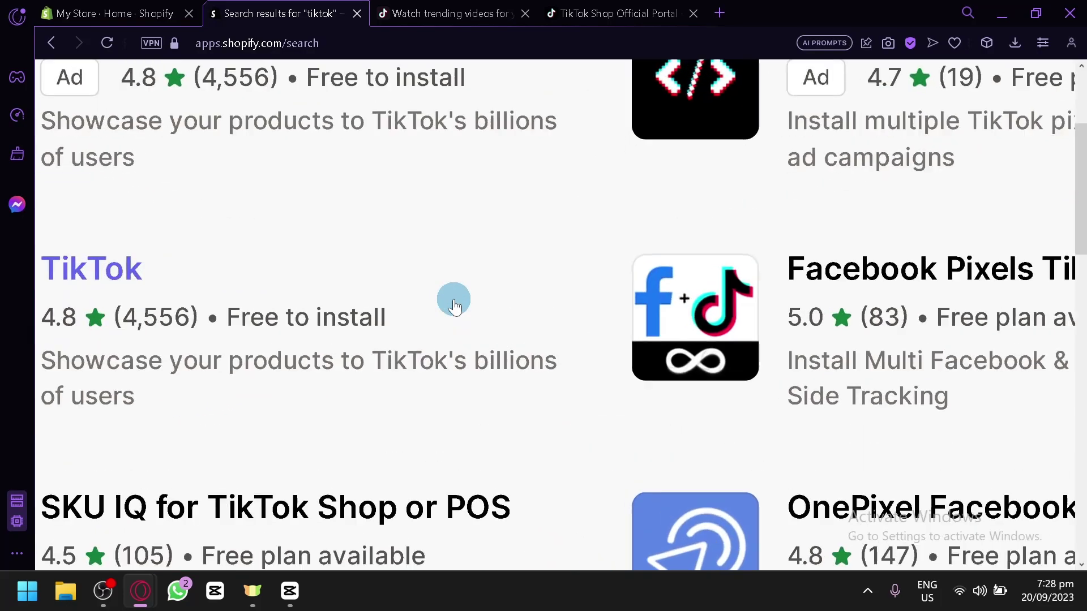
pyautogui.scroll(3, 451, 298)
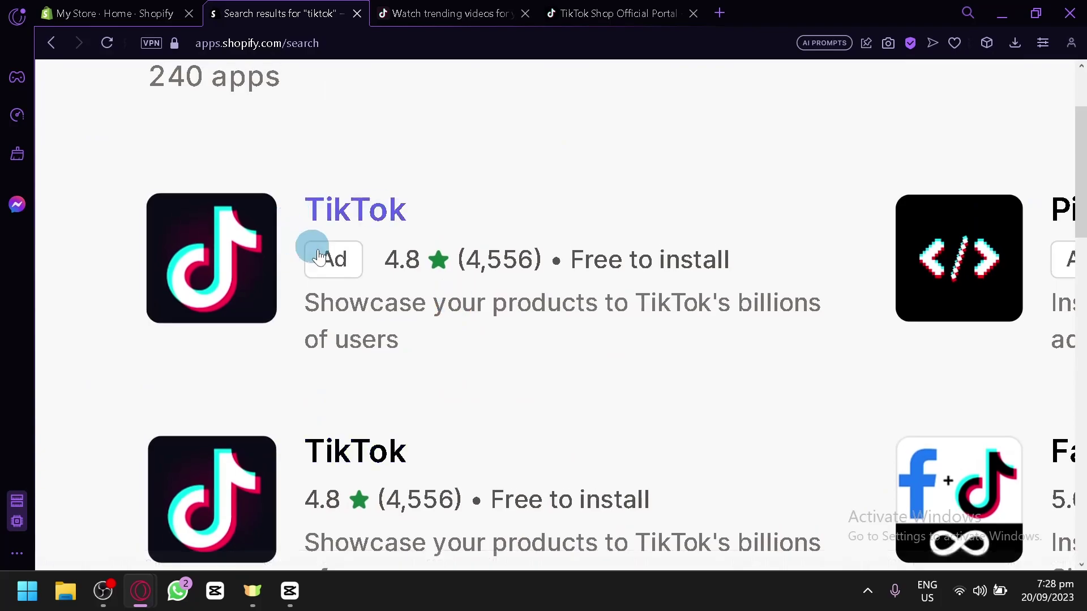
pyautogui.scroll(-2, 351, 316)
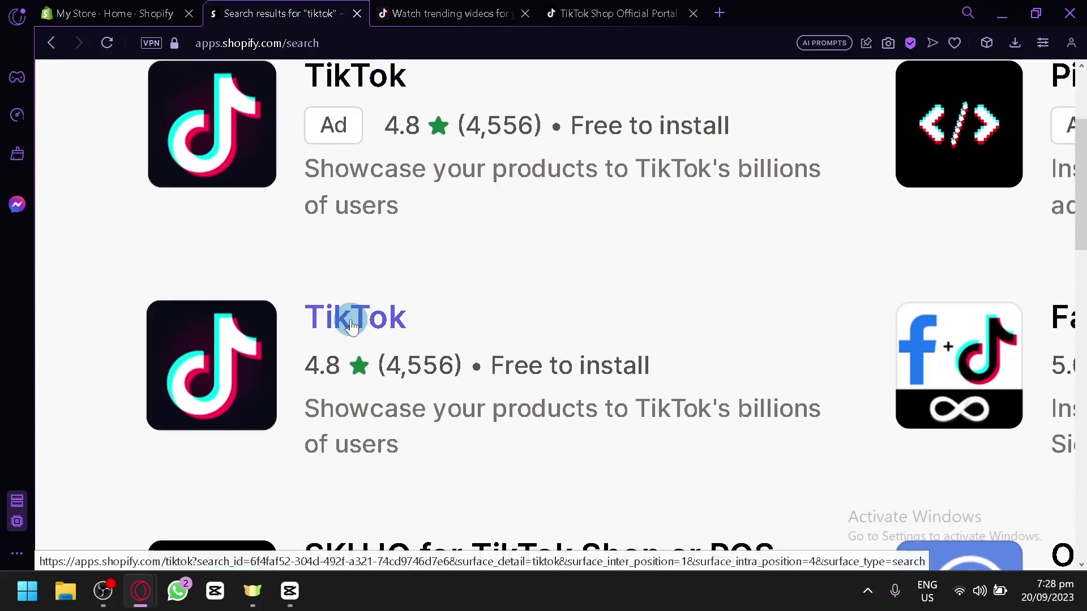
pyautogui.click(253, 364)
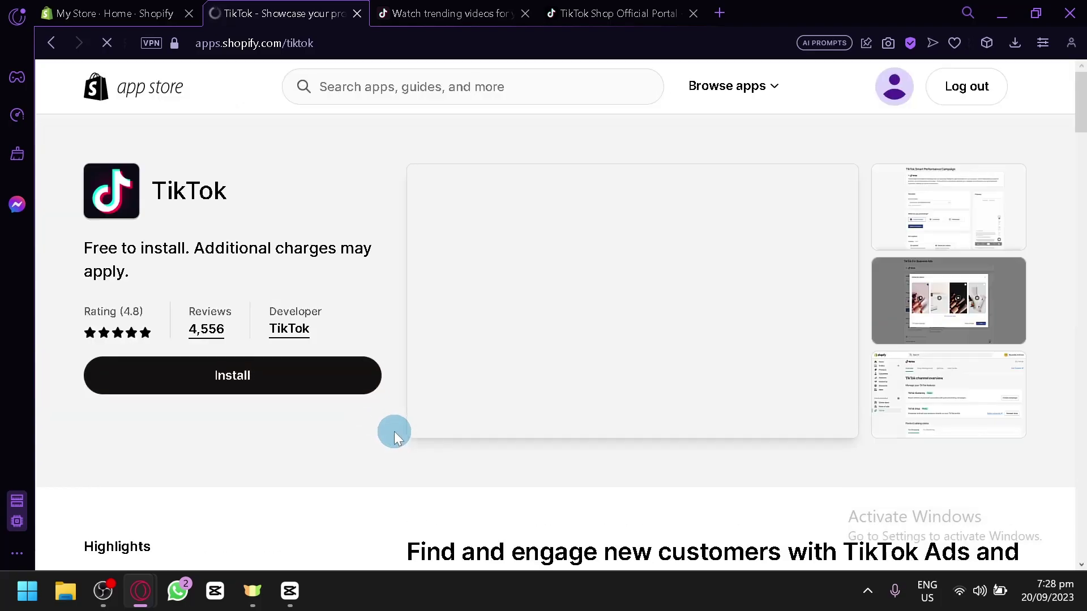
# - Review the TikTok app's highlights, description and feature list, including the point about selling through TikTok Shop
pyautogui.scroll(-7, 395, 438)
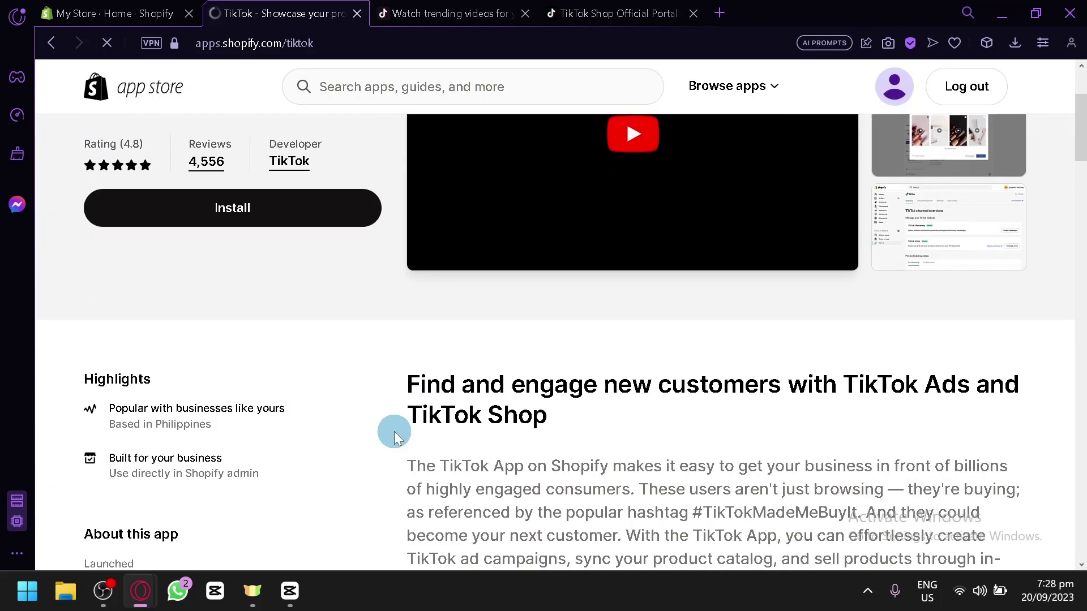
pyautogui.scroll(-3, 394, 437)
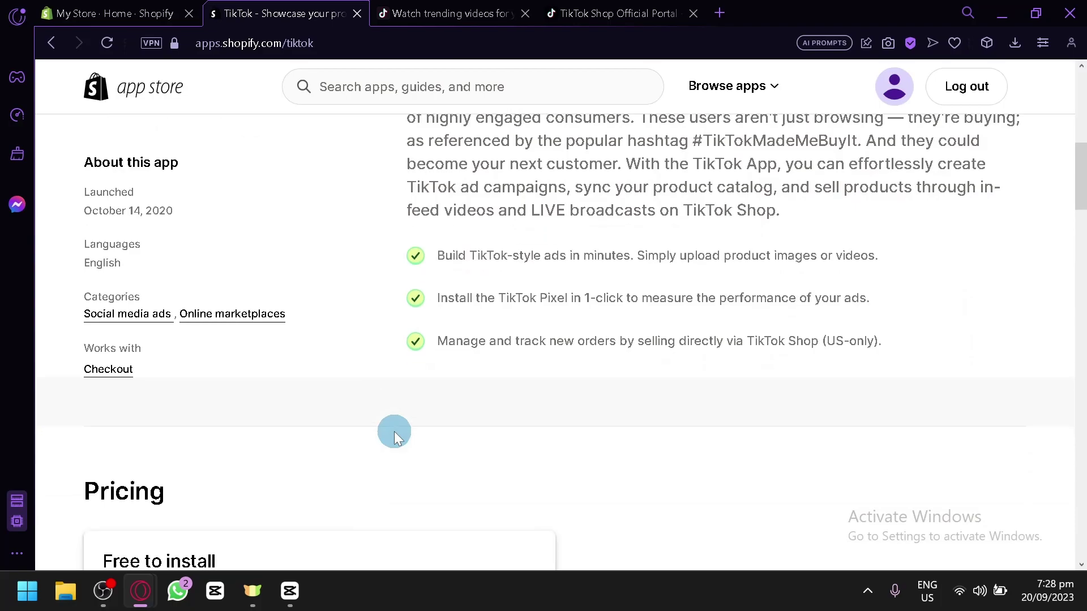
pyautogui.scroll(4, 610, 273)
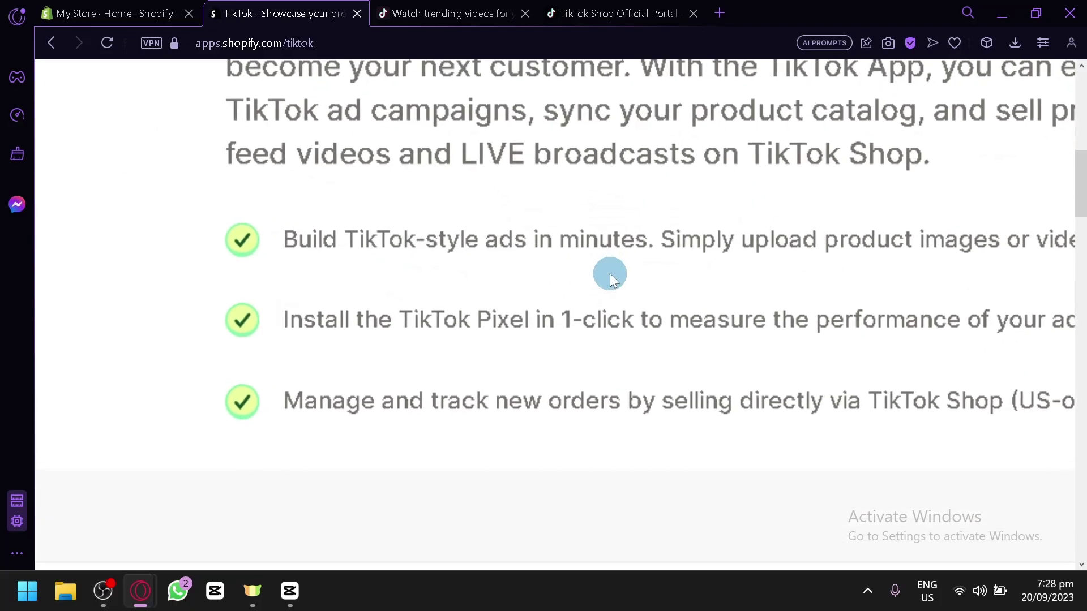
pyautogui.hscroll(1, 609, 273)
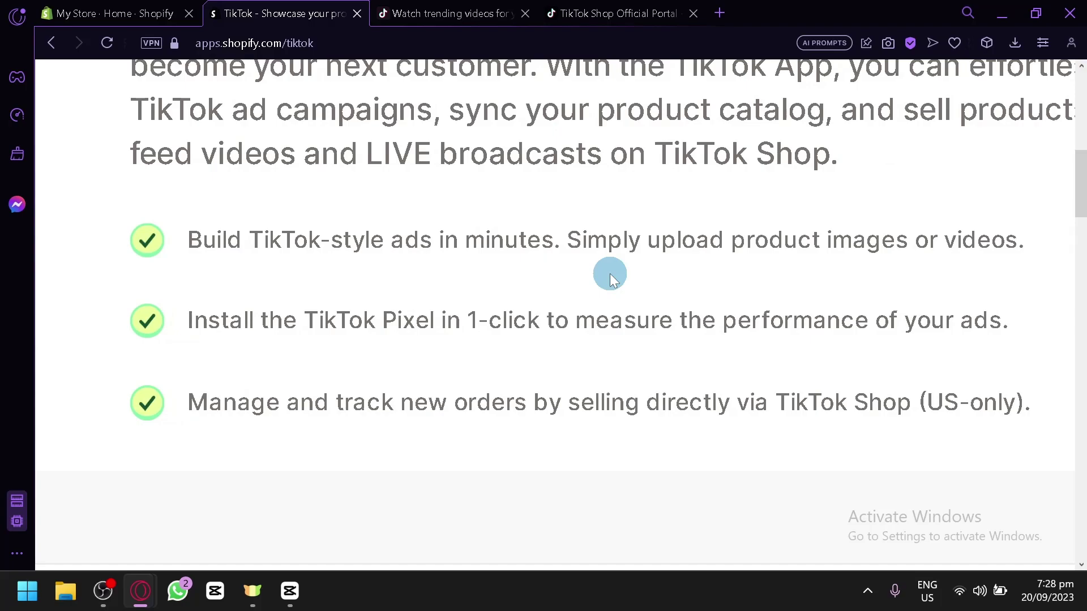
pyautogui.hscroll(3, 533, 262)
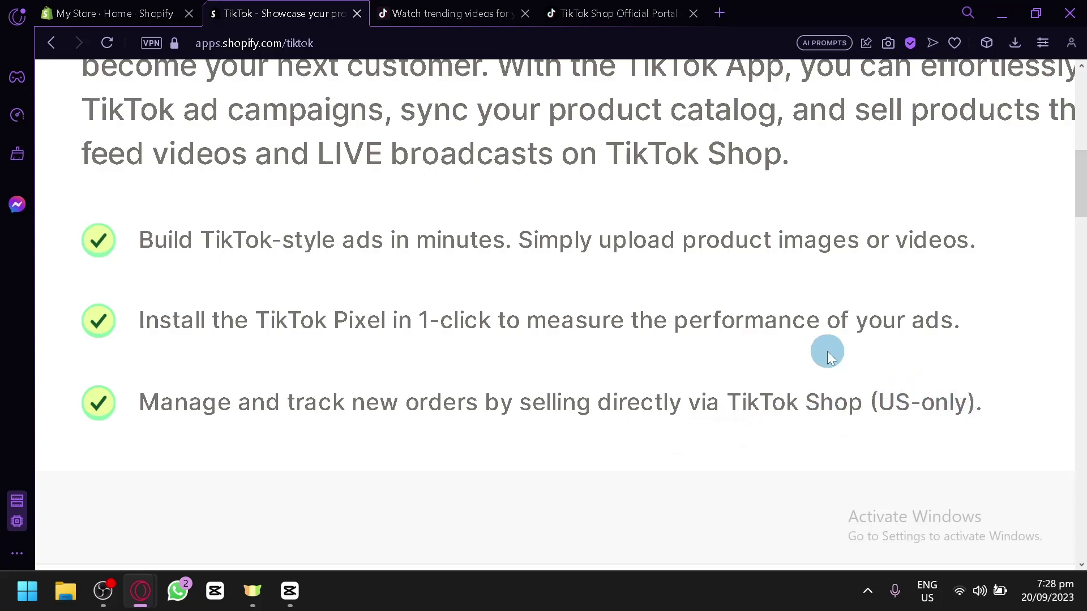
pyautogui.hotkey('ctrl', '0')
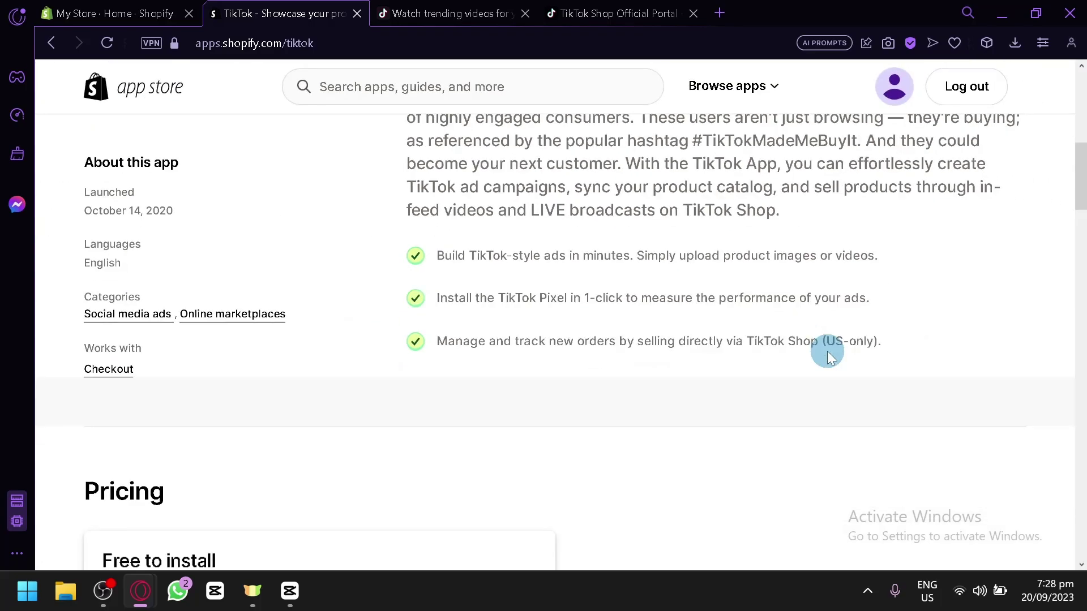
pyautogui.scroll(9, 827, 354)
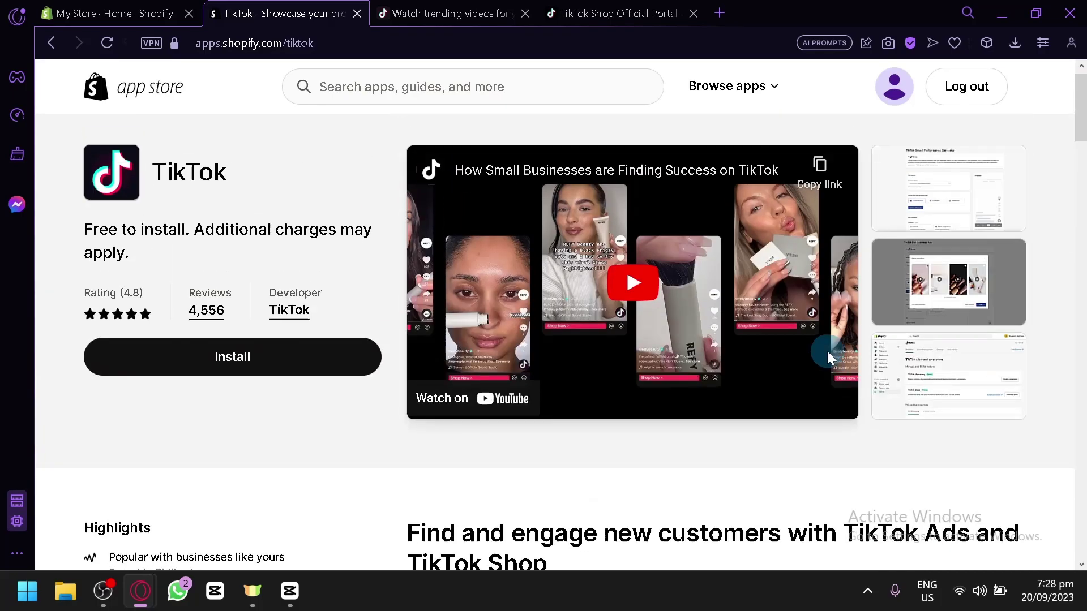
# - Examine the TikTok listing's feature points and pricing, focusing on managing and tracking orders through TikTok Shop (US-only)
pyautogui.scroll(-8, 827, 351)
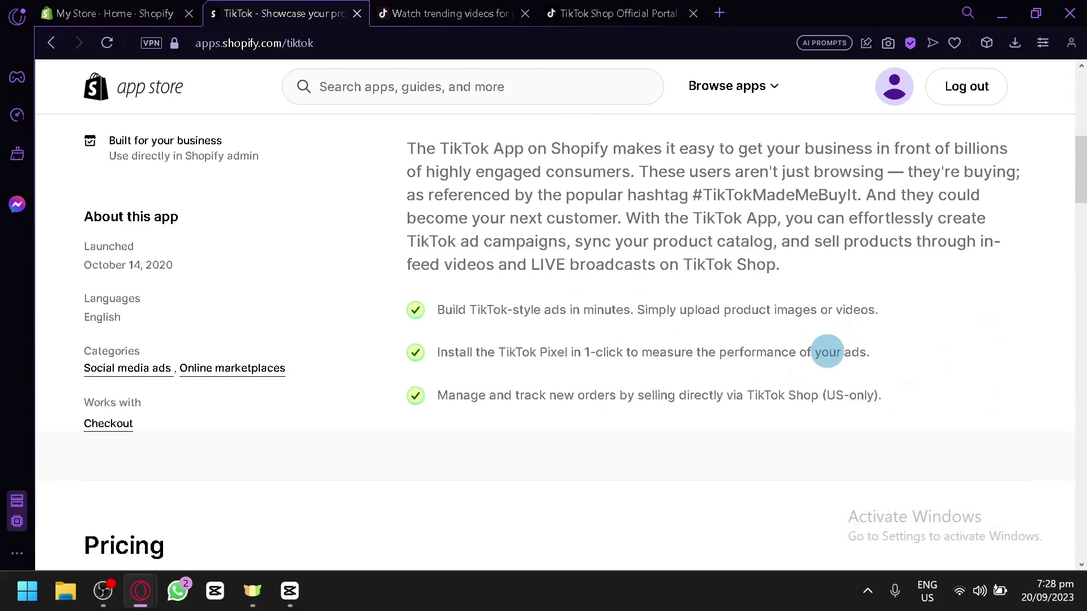
pyautogui.scroll(-2, 828, 353)
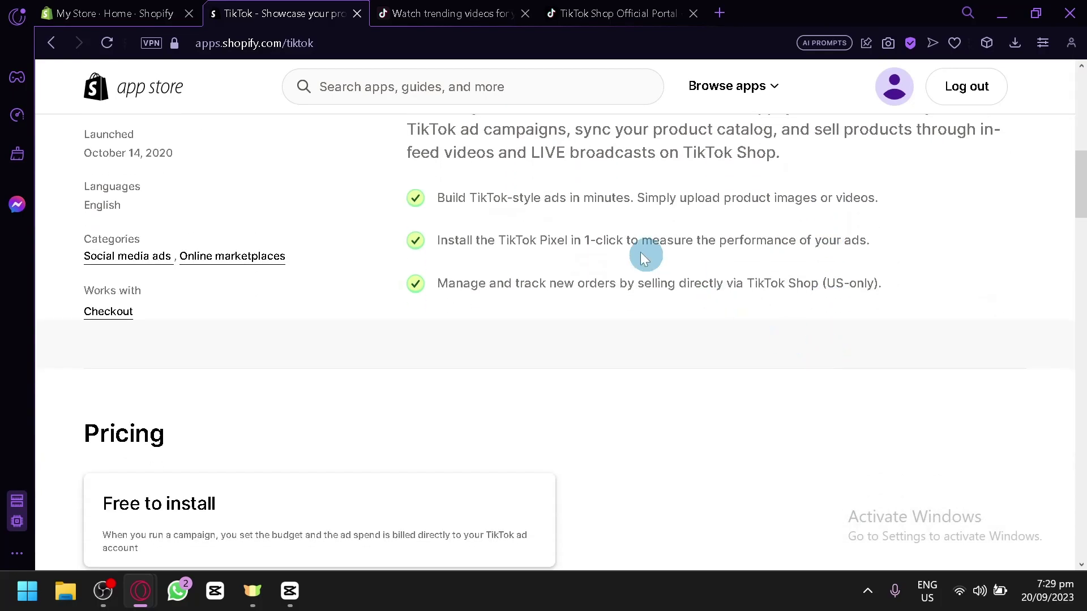
pyautogui.scroll(5, 629, 245)
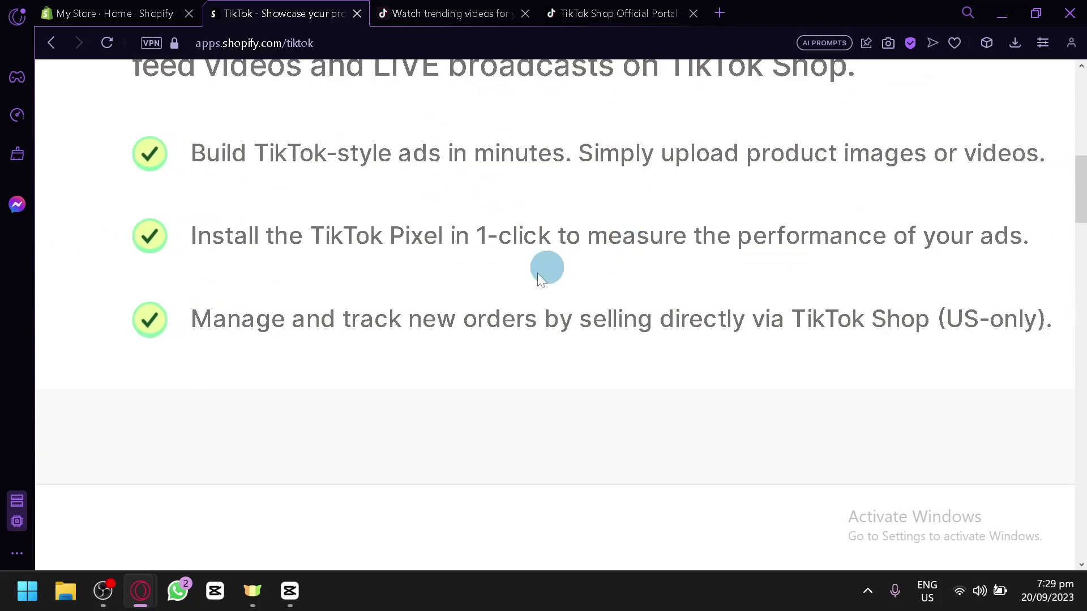
pyautogui.moveTo(257, 325); pyautogui.dragTo(739, 317)
pyautogui.click(735, 318)
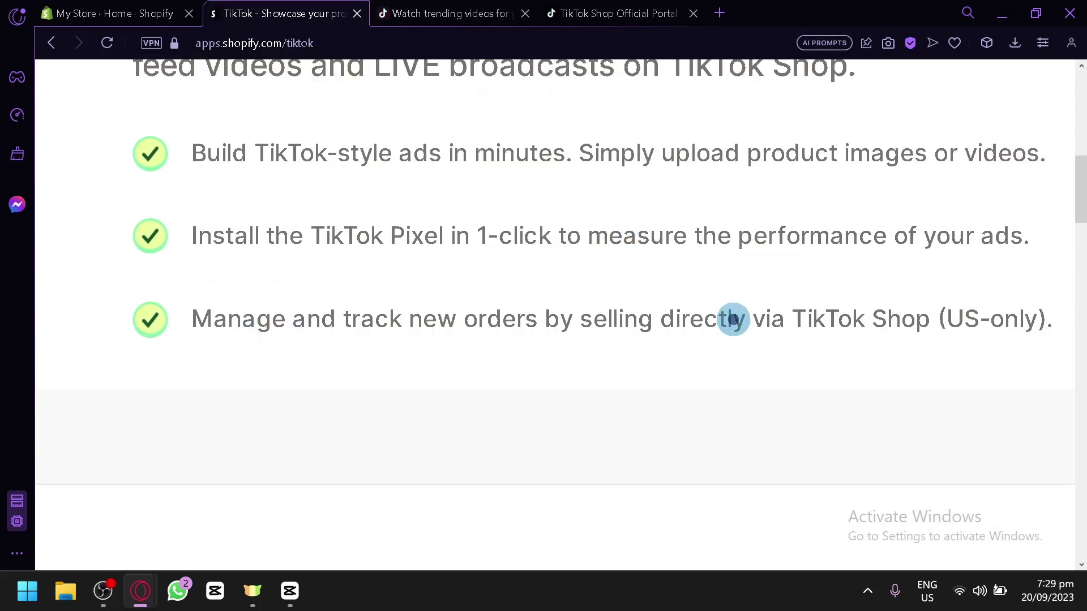
pyautogui.scroll(-3, 594, 266)
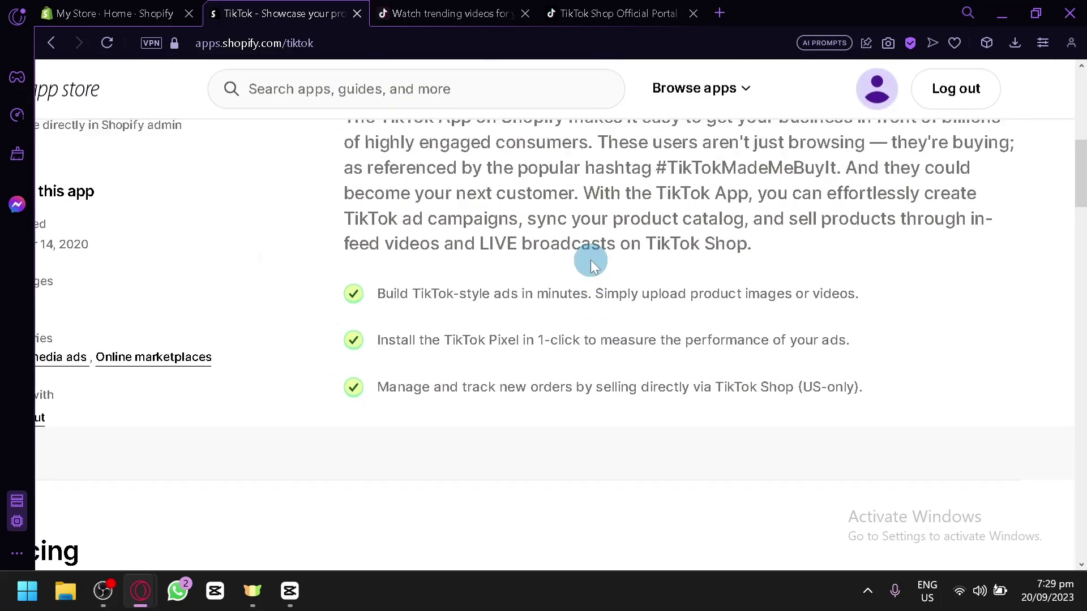
pyautogui.scroll(-2, 590, 259)
pyautogui.scroll(3, 590, 260)
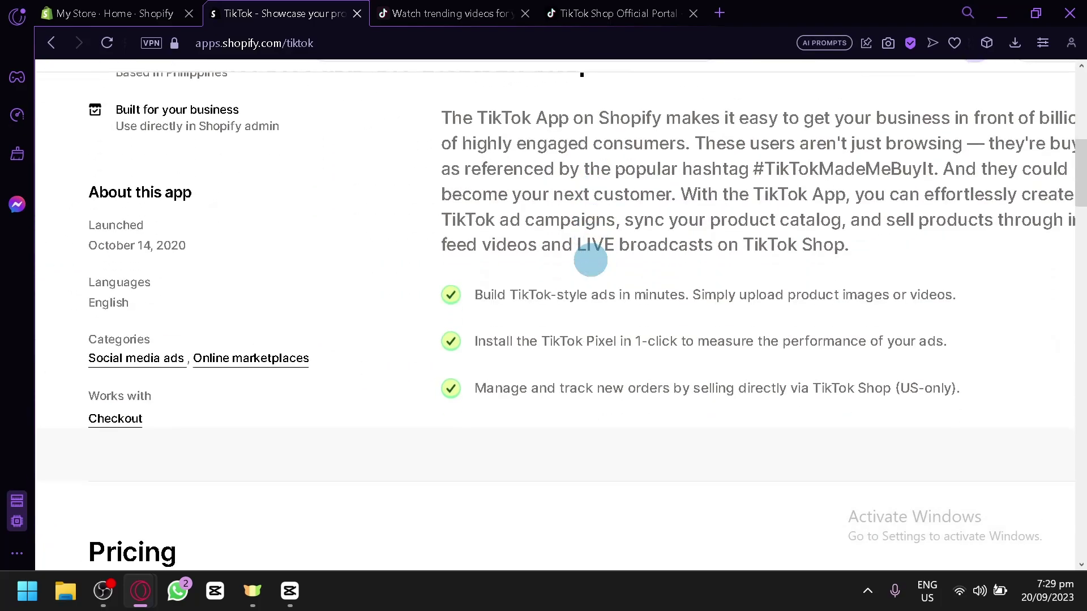
pyautogui.scroll(10, 590, 260)
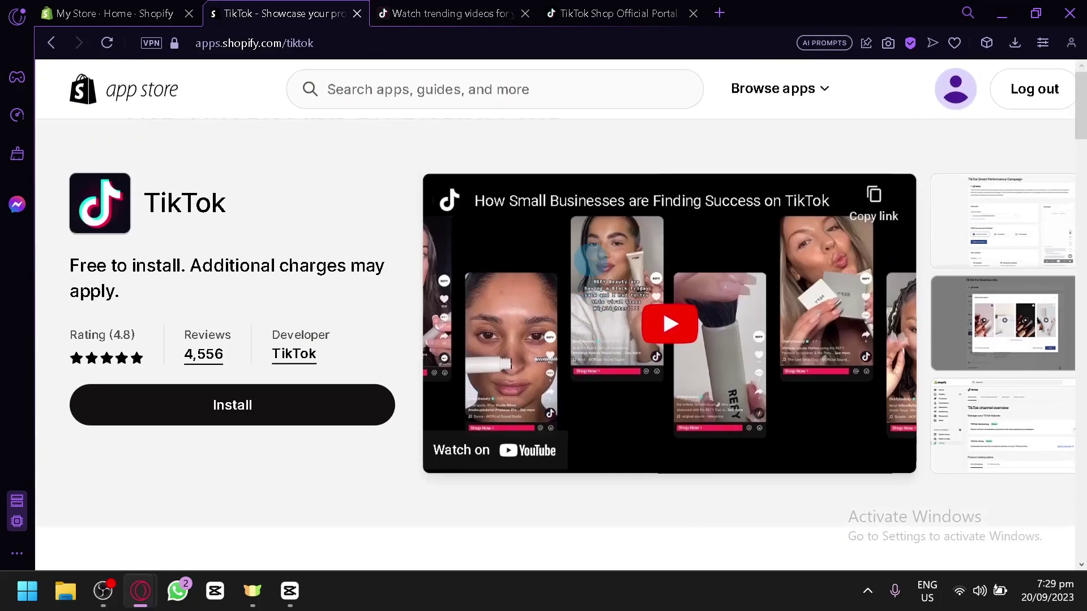
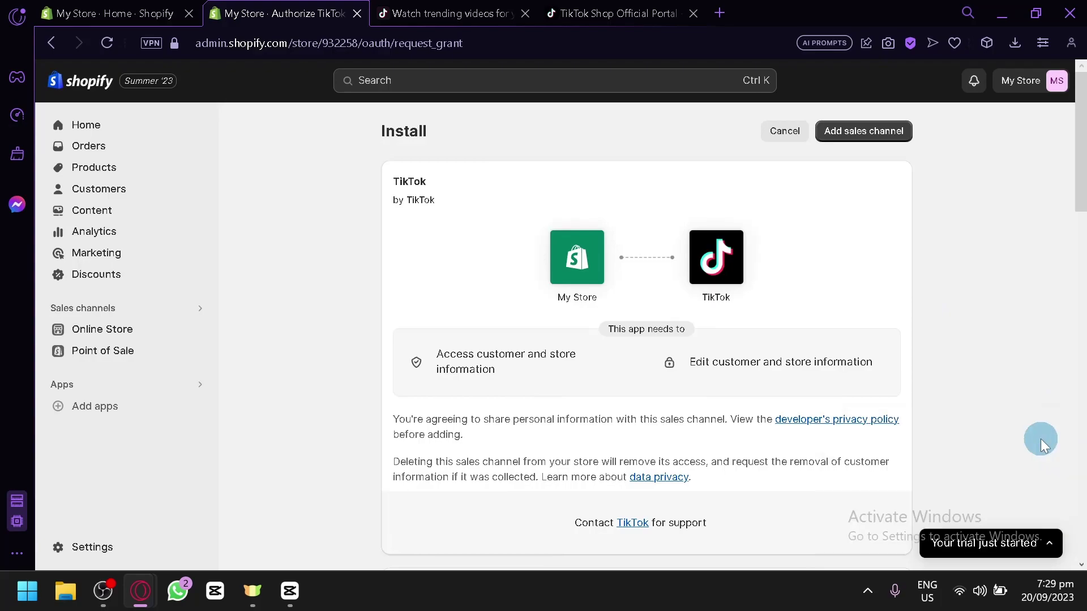
# - Review the TikTok app's access permissions and privacy terms on the install page and add it as a sales channel to My Store
pyautogui.scroll(-2, 782, 316)
pyautogui.scroll(2, 783, 317)
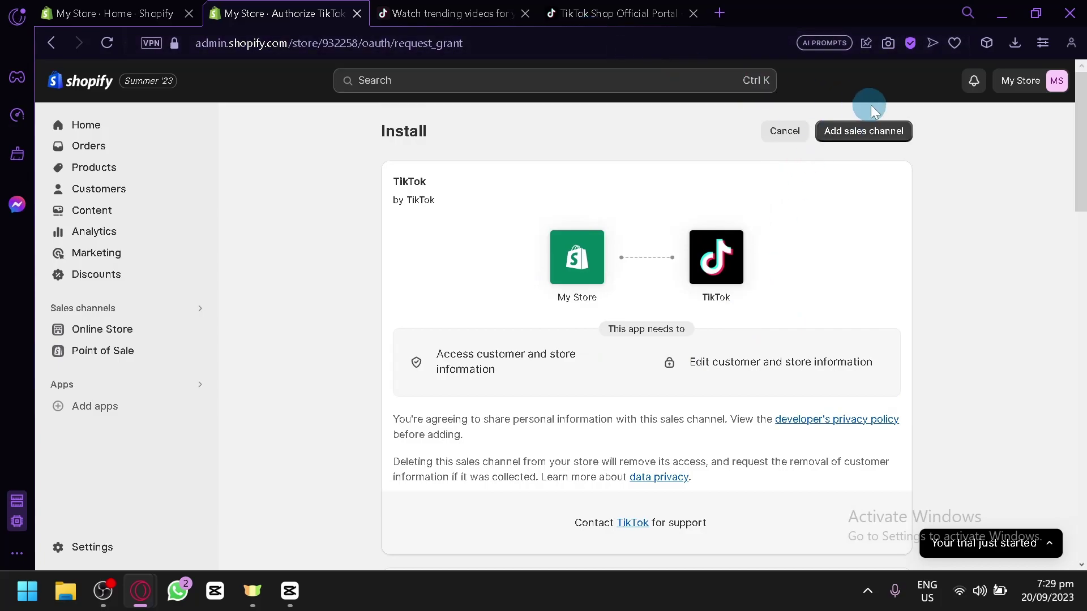
pyautogui.scroll(5, 894, 131)
pyautogui.click(848, 131)
pyautogui.scroll(-5, 673, 247)
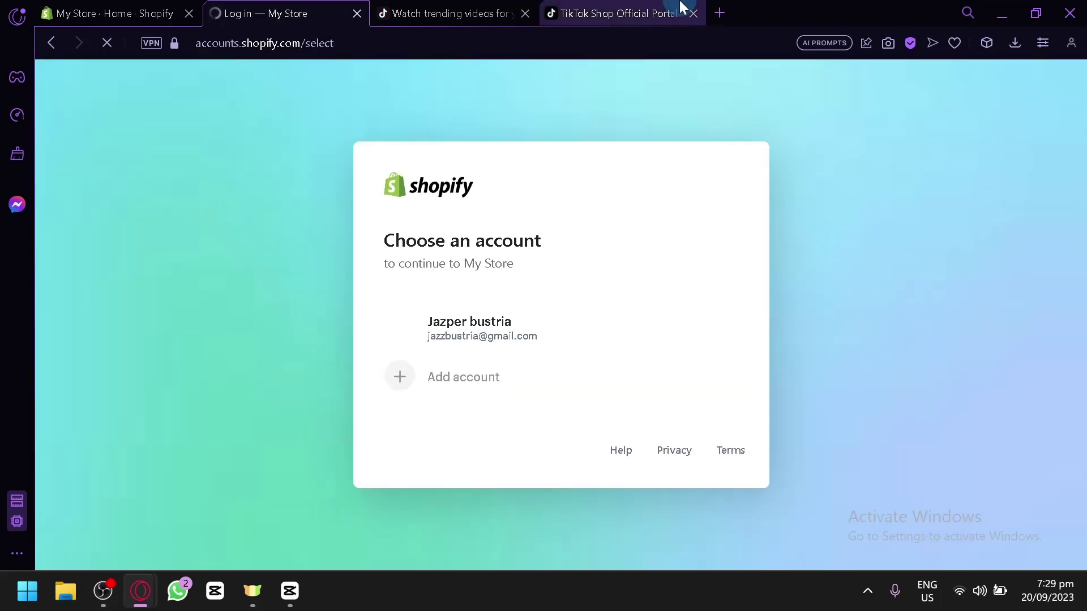
# - Check the open TikTok Shop portal and store home pages, then return to the TikTok channel and collapse the trial notice
pyautogui.click(610, 8)
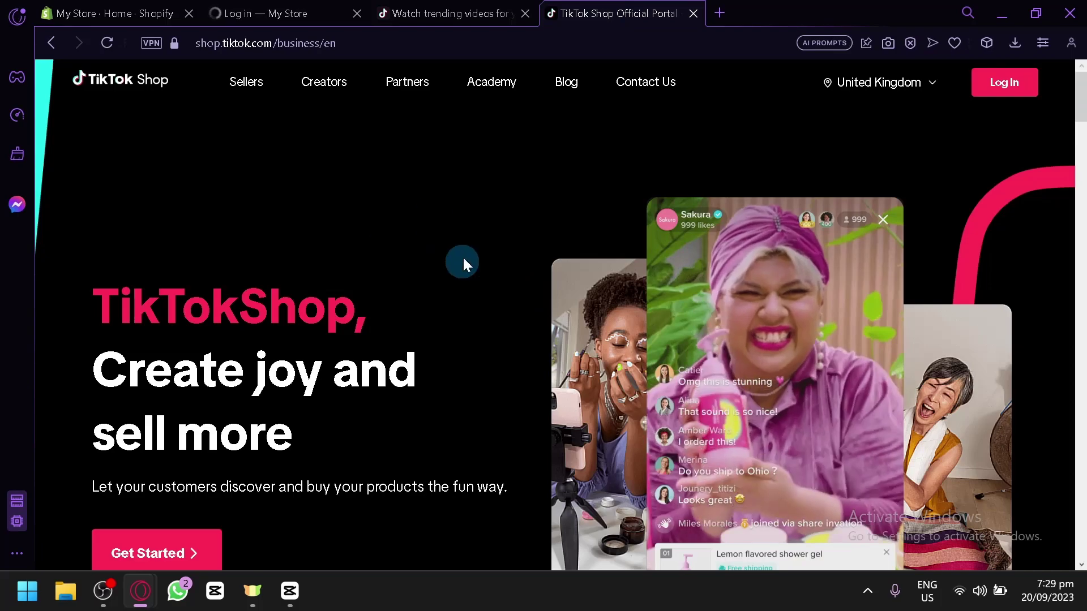
pyautogui.click(98, 8)
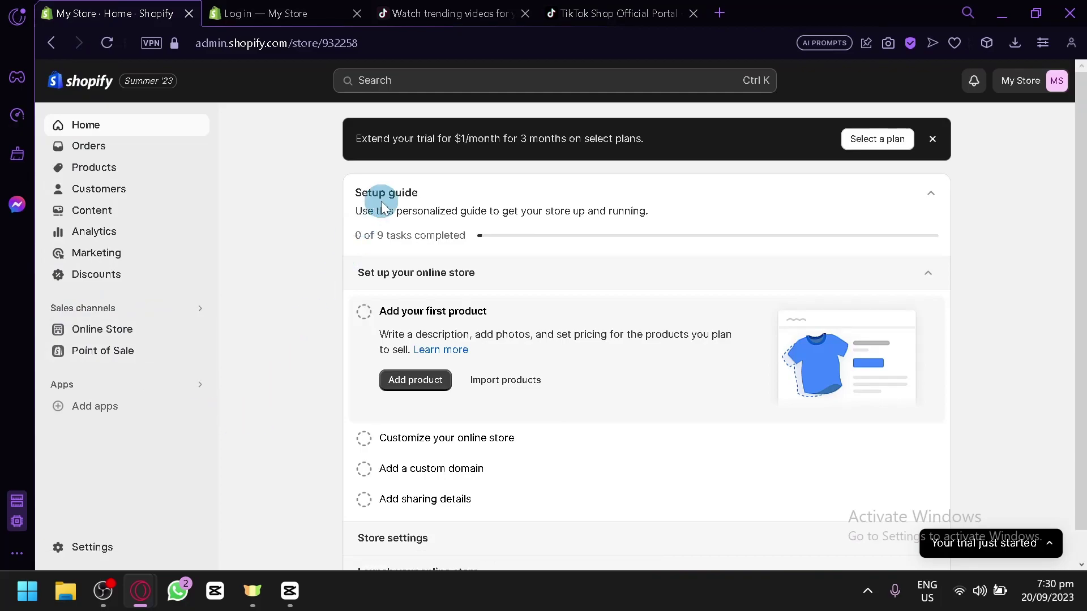
pyautogui.click(279, 12)
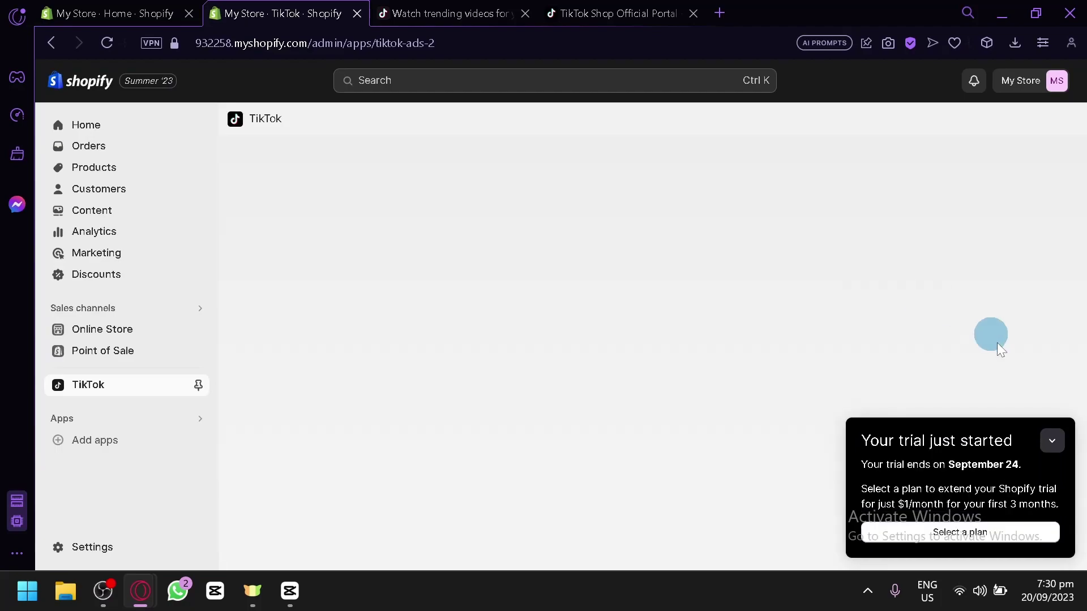
pyautogui.click(1051, 441)
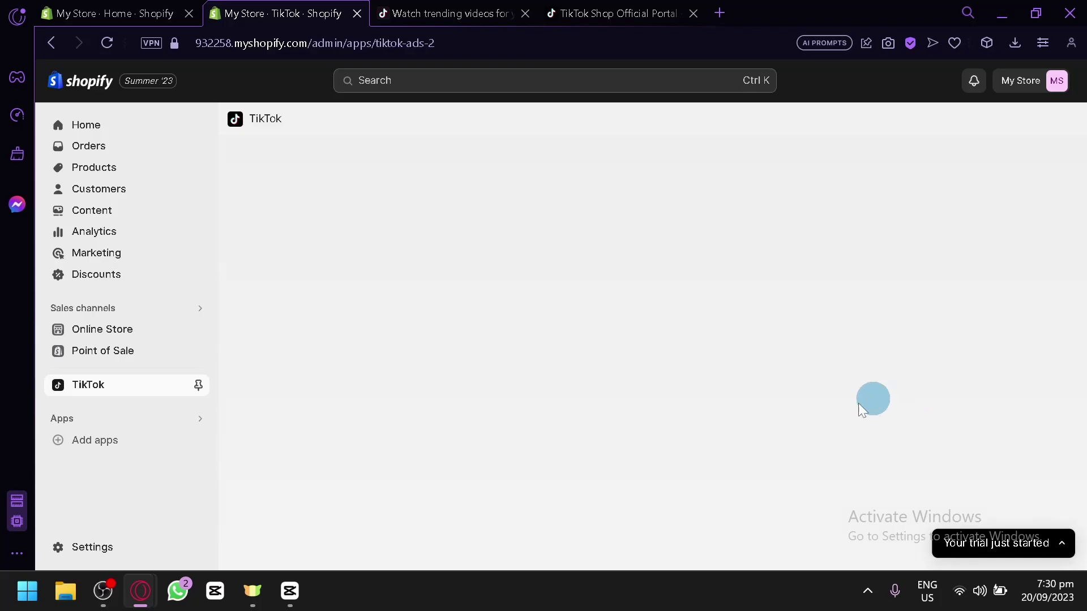
# - Look through the TikTok Channel Overview, including the paid TikTok Marketing feature and the success stories
pyautogui.scroll(4, 67, 360)
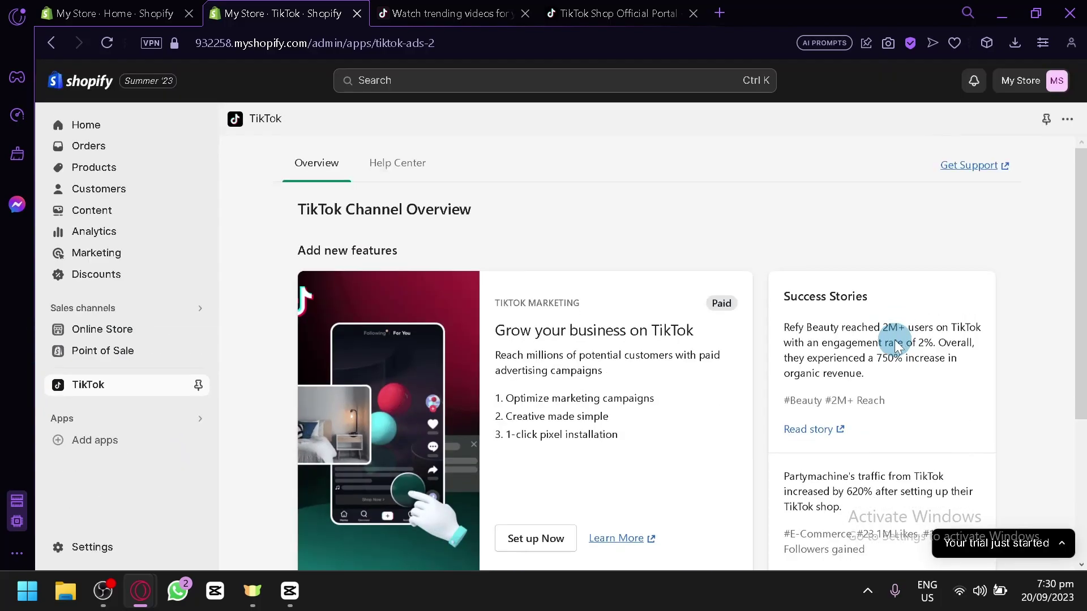
pyautogui.scroll(-3, 895, 340)
pyautogui.scroll(3, 894, 346)
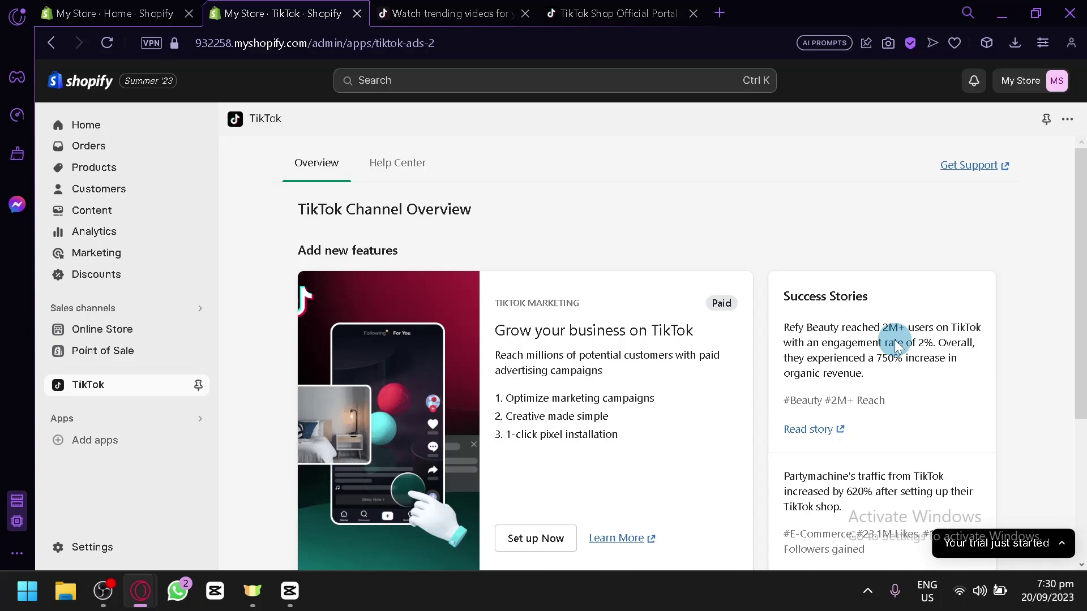
pyautogui.scroll(-1, 637, 321)
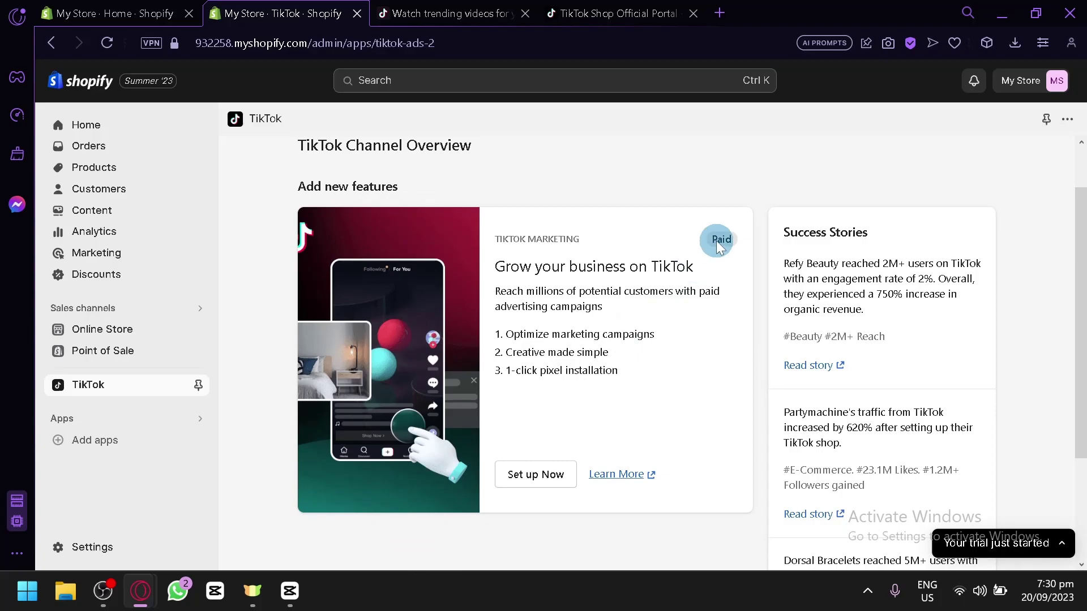
pyautogui.scroll(-3, 715, 240)
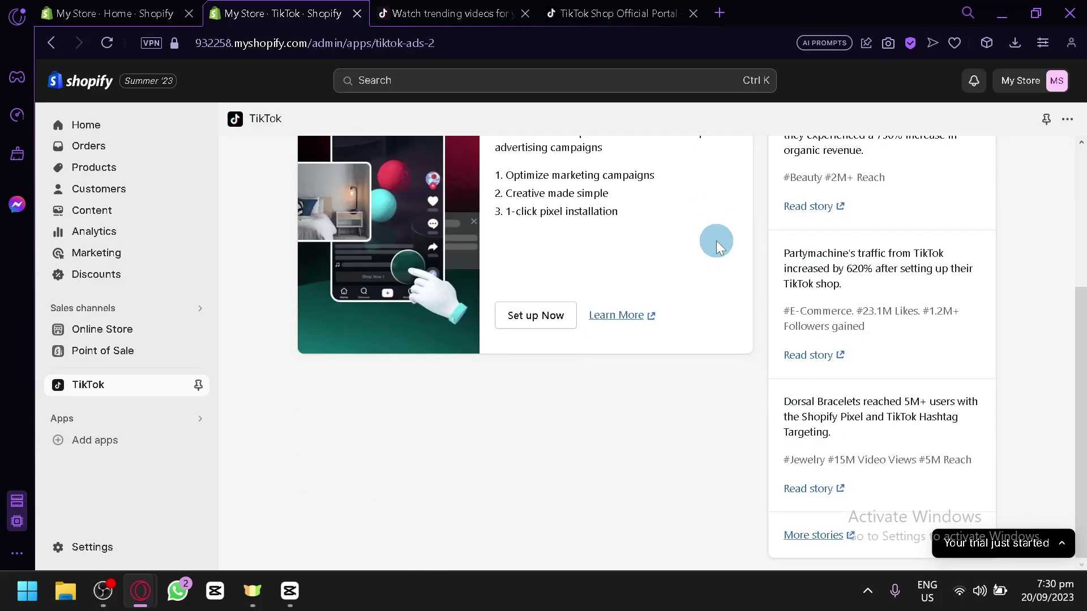
pyautogui.scroll(4, 715, 240)
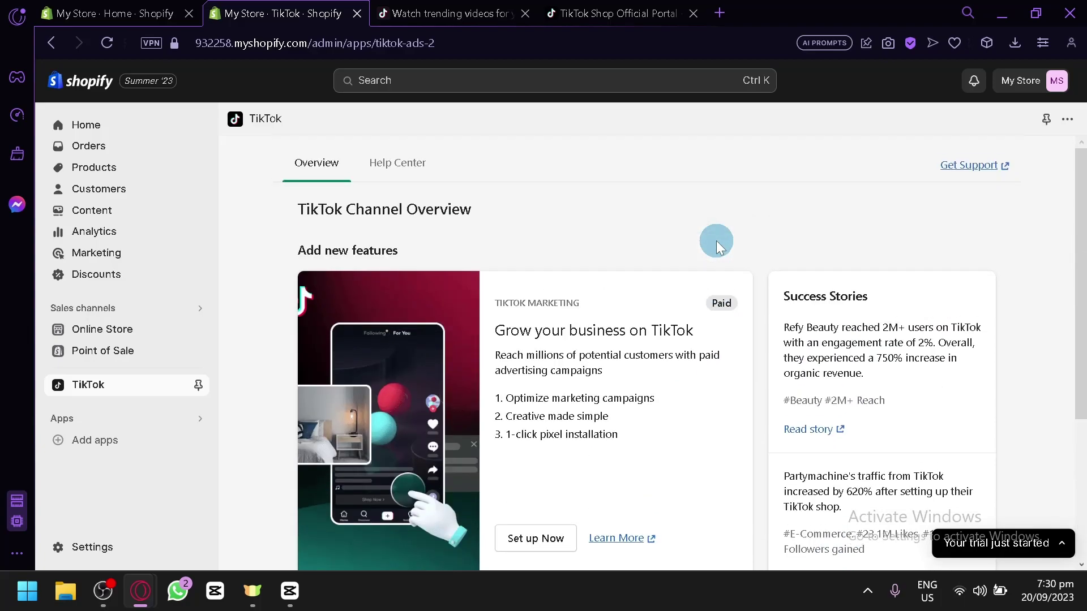
pyautogui.scroll(-2, 956, 224)
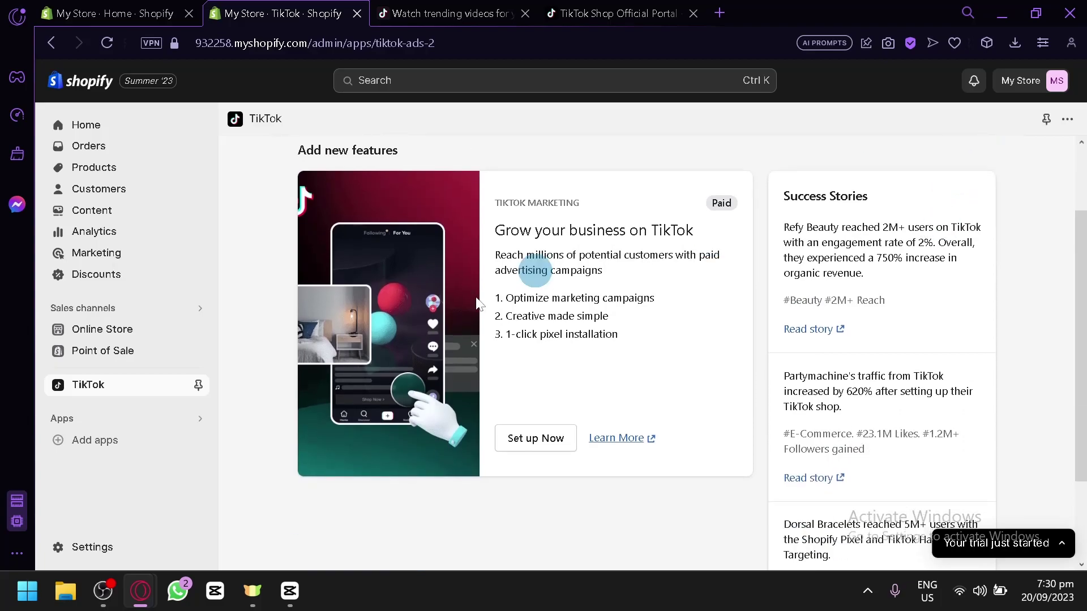
# - Open the TikTok channel's Help Center and examine its topics on getting started, creating an account and ads management
pyautogui.click(124, 389)
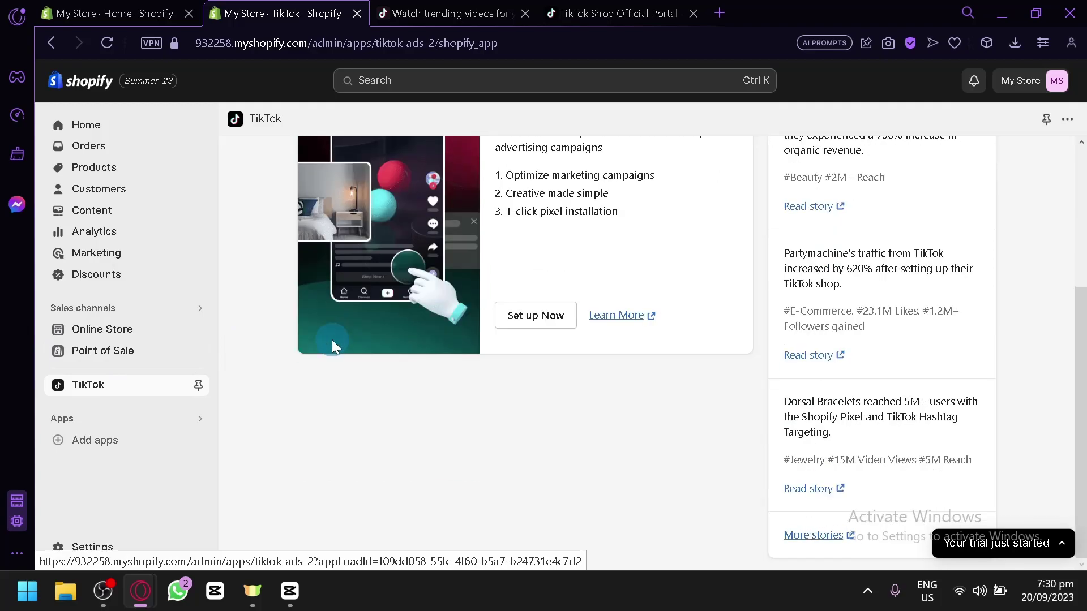
pyautogui.click(395, 167)
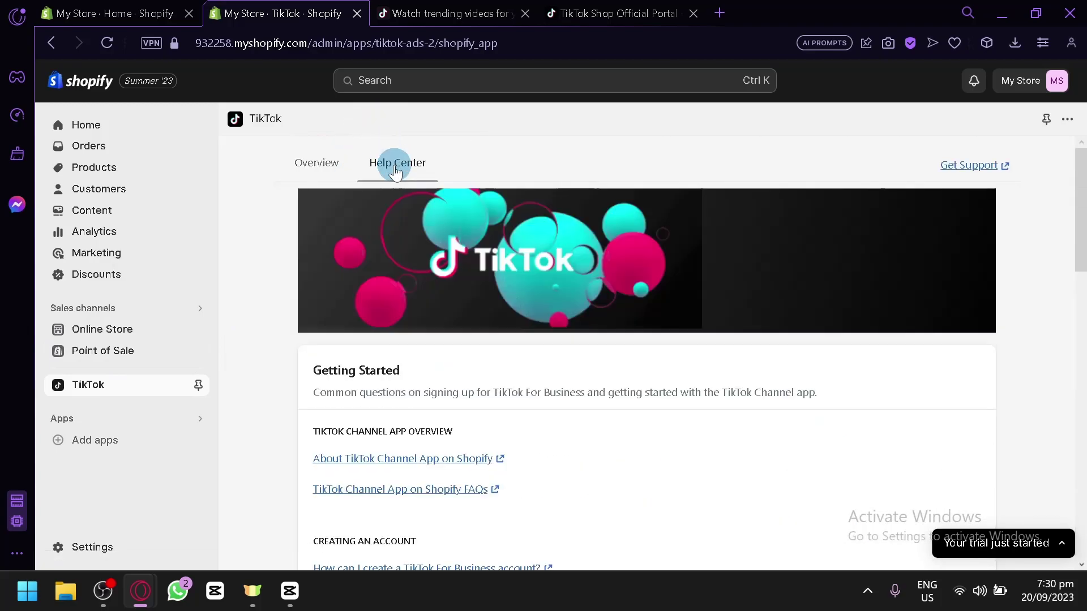
pyautogui.scroll(-4, 488, 317)
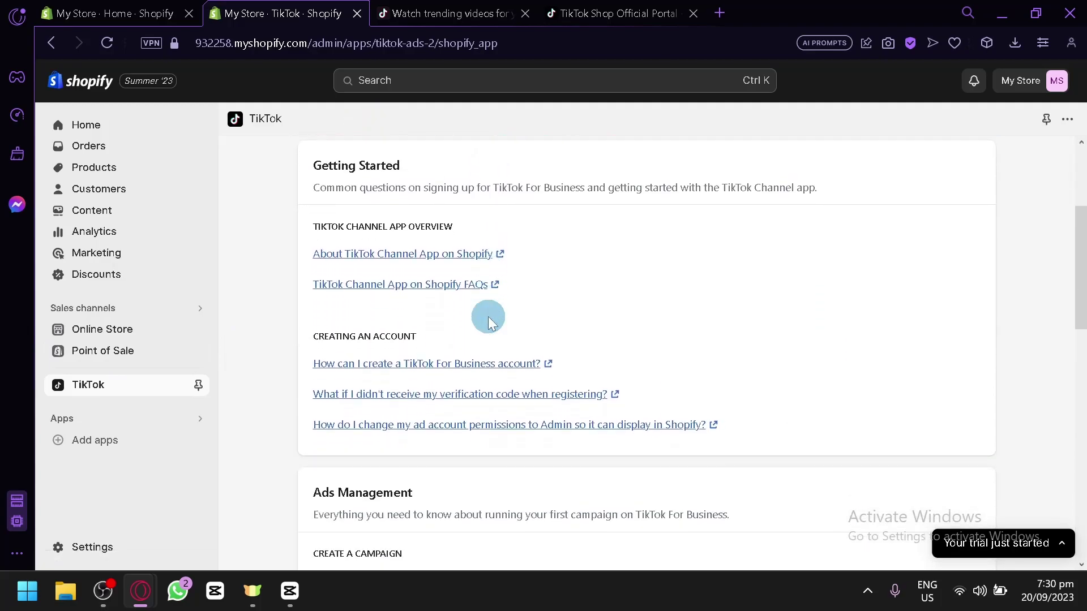
pyautogui.scroll(-1, 488, 317)
pyautogui.scroll(1, 488, 317)
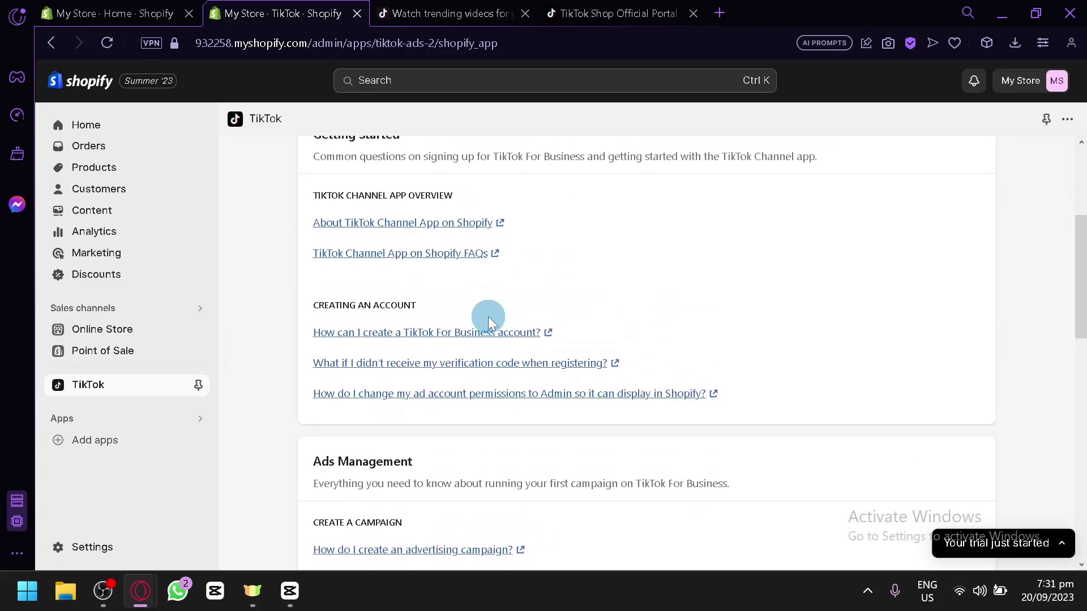
pyautogui.scroll(2, 461, 272)
pyautogui.scroll(-1, 464, 272)
pyautogui.scroll(-2, 463, 269)
pyautogui.keyDown('ctrl'); pyautogui.scroll(3, 439, 270); pyautogui.keyUp('ctrl')
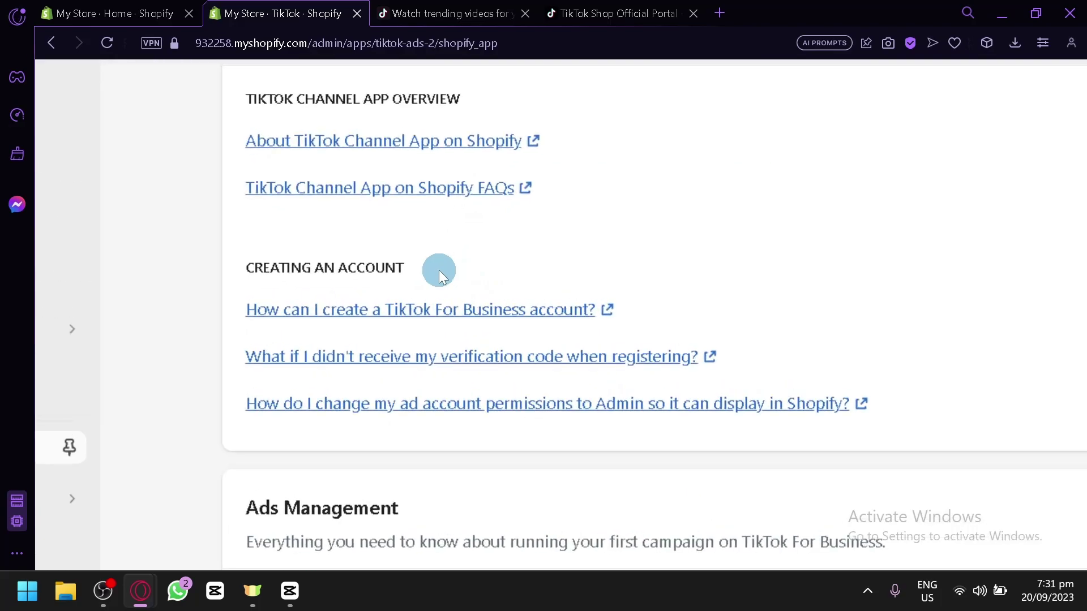
pyautogui.scroll(-4, 439, 270)
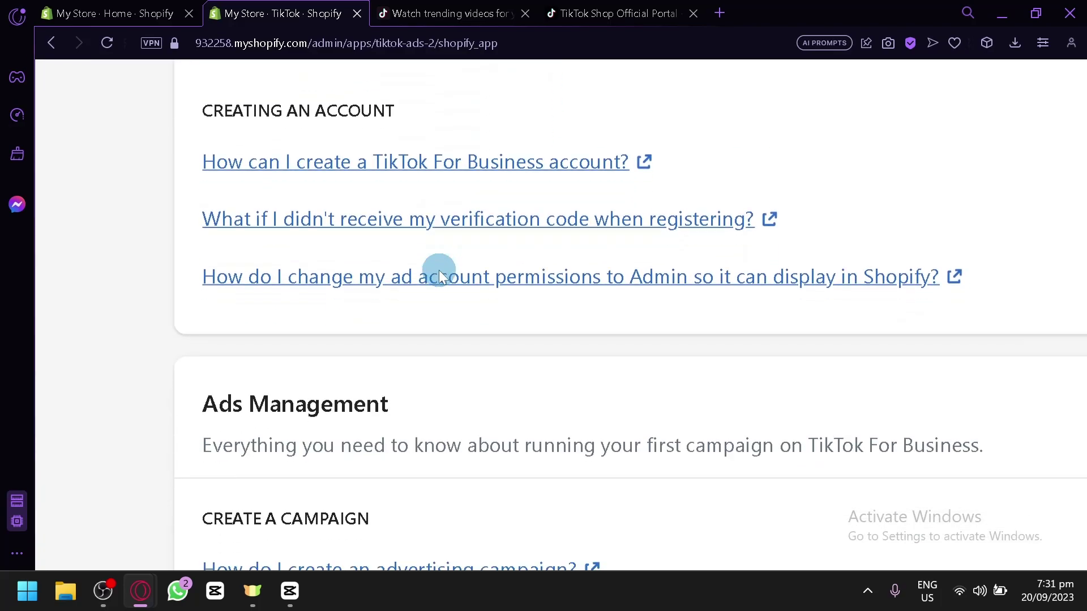
pyautogui.scroll(-10, 439, 270)
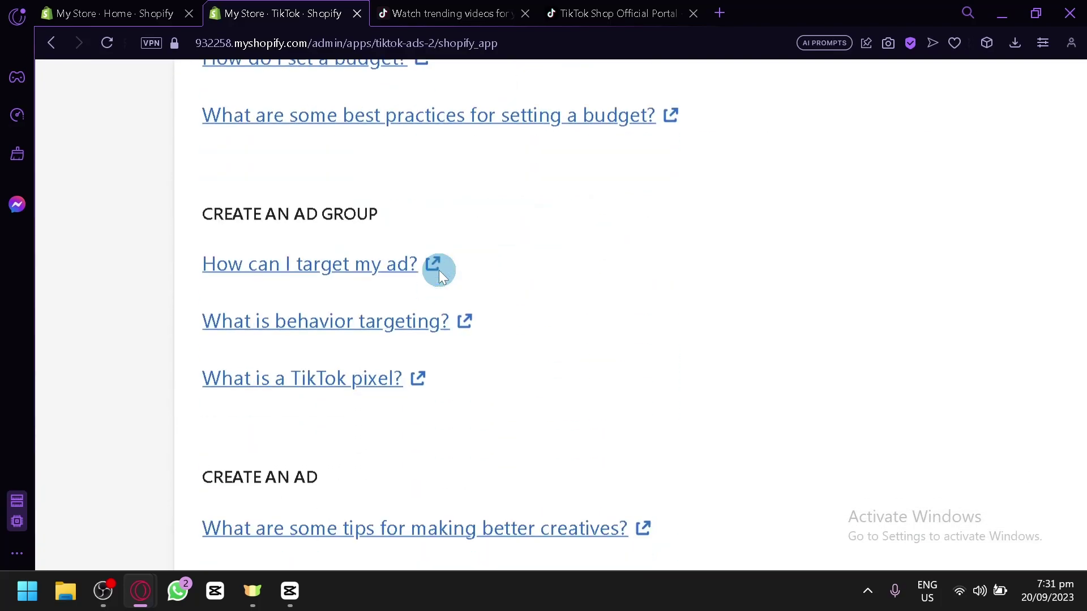
pyautogui.scroll(14, 440, 270)
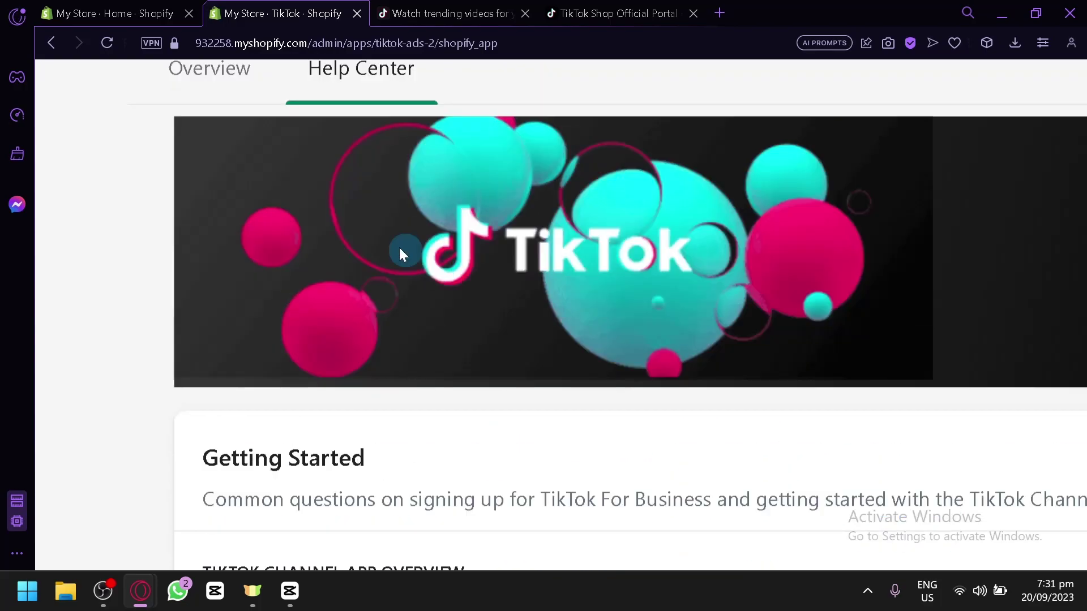
# - Return to the TikTok Channel Overview and start setting up the TikTok Marketing feature
pyautogui.click(226, 76)
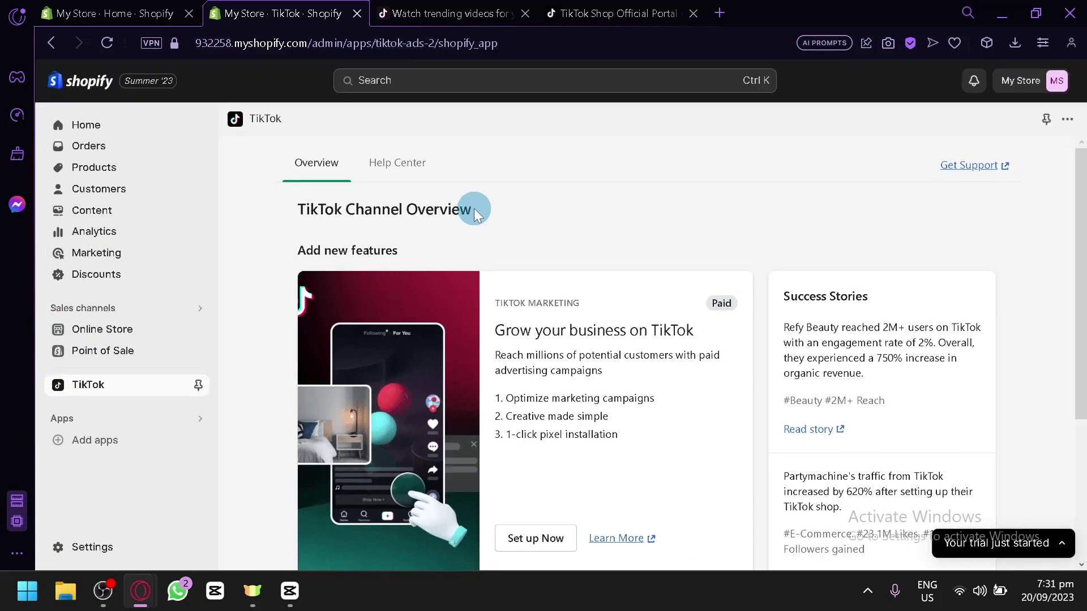
pyautogui.scroll(-4, 474, 208)
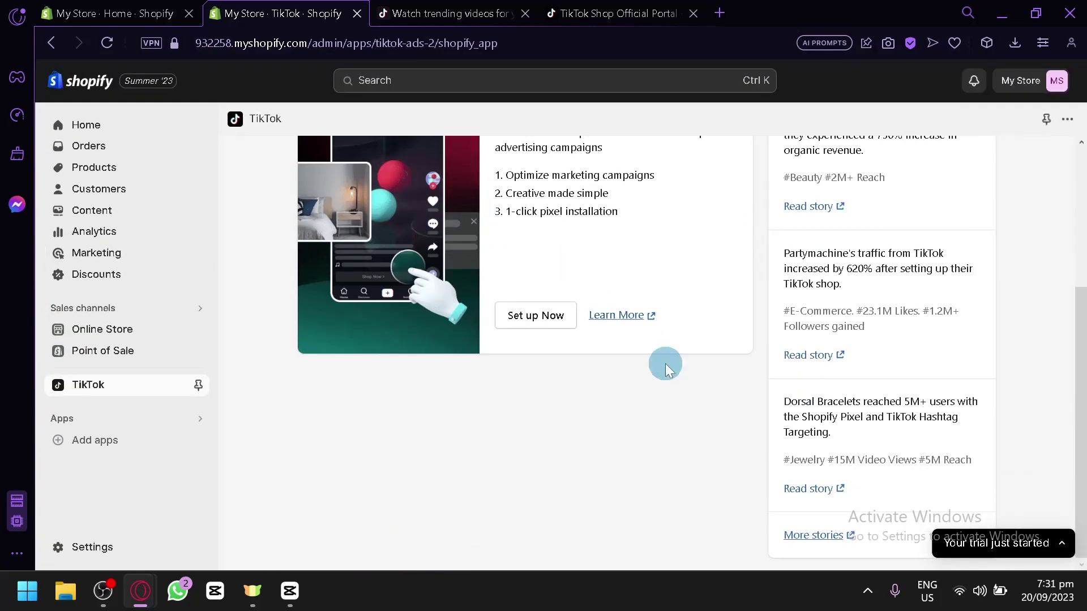
pyautogui.scroll(4, 666, 365)
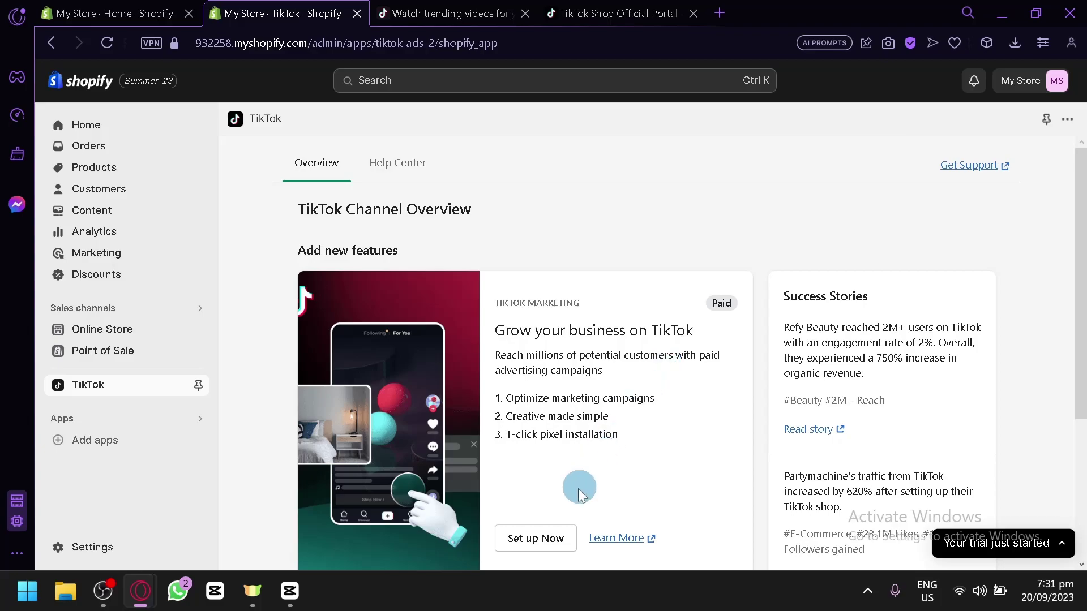
pyautogui.click(535, 539)
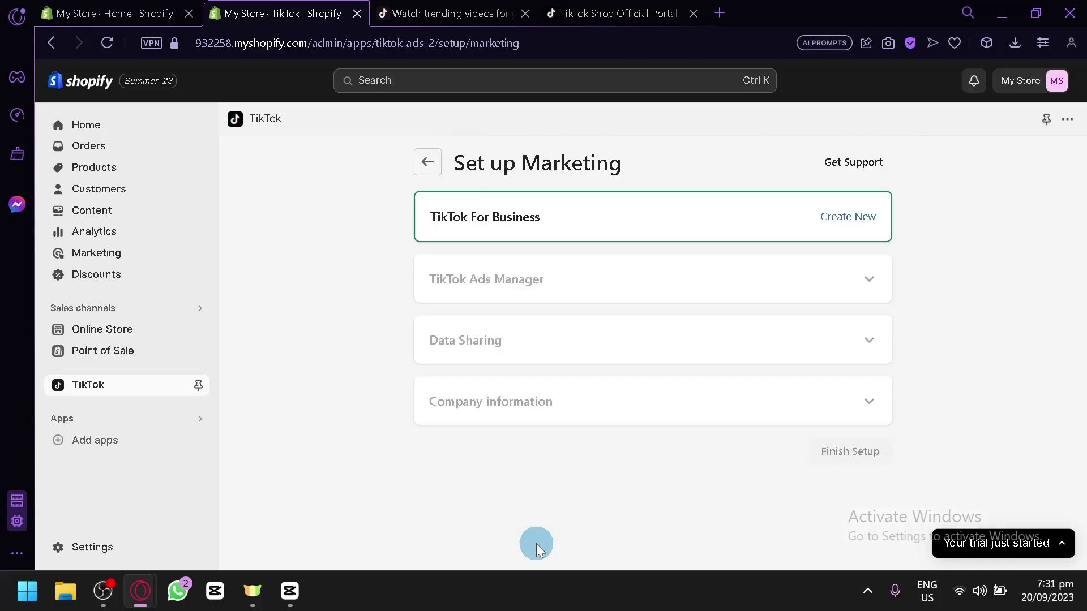
# - Examine the marketing setup sections for TikTok For Business, TikTok Ads Manager, Data Sharing and Company information
pyautogui.scroll(1, 754, 433)
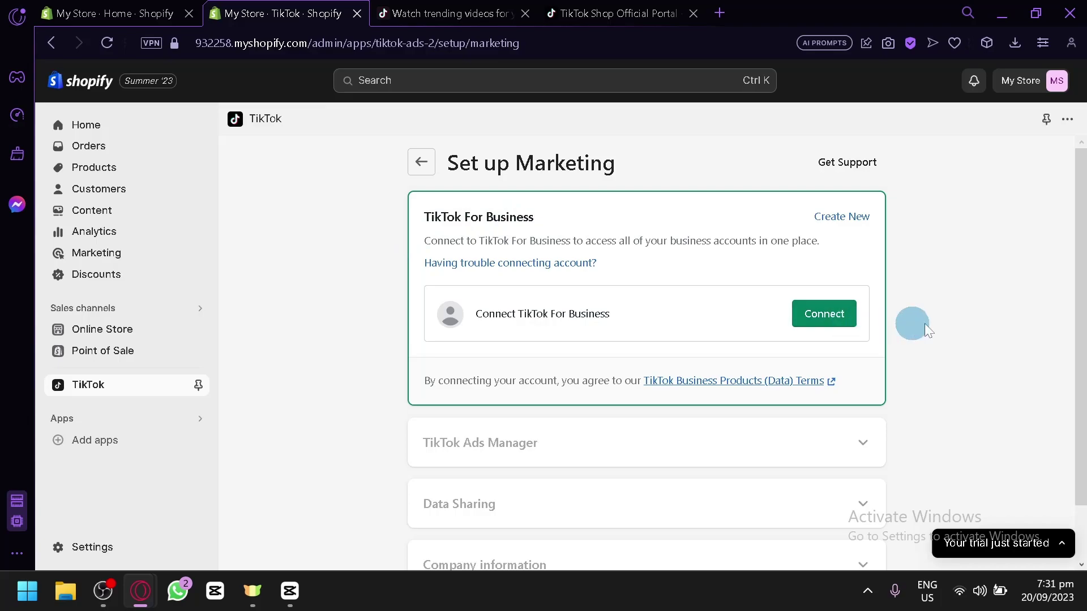
pyautogui.scroll(-1, 949, 330)
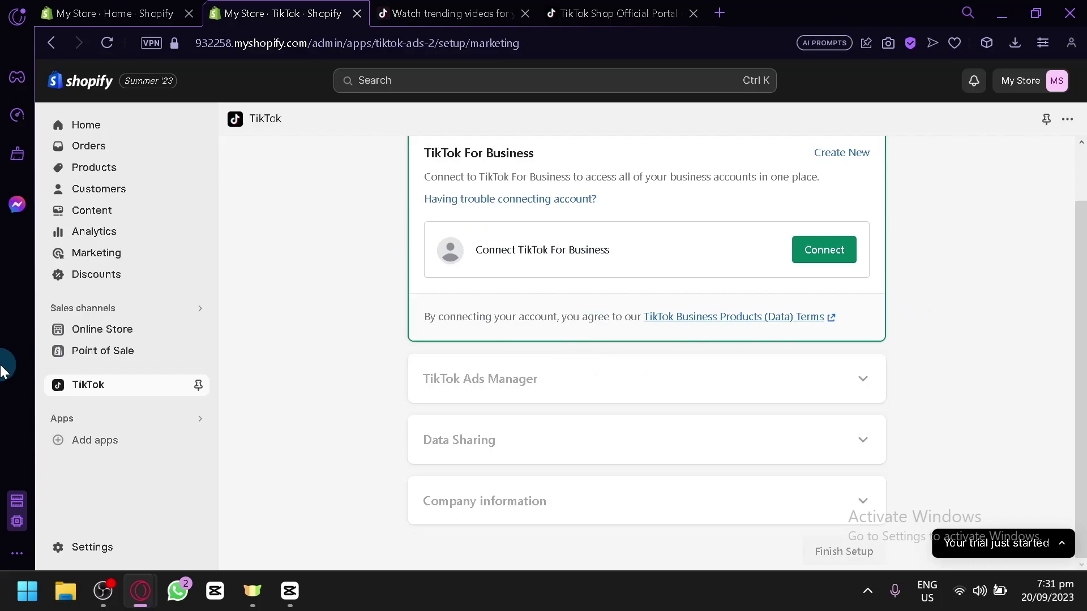
pyautogui.keyDown('ctrl'); pyautogui.scroll(5, 518, 437); pyautogui.keyUp('ctrl')
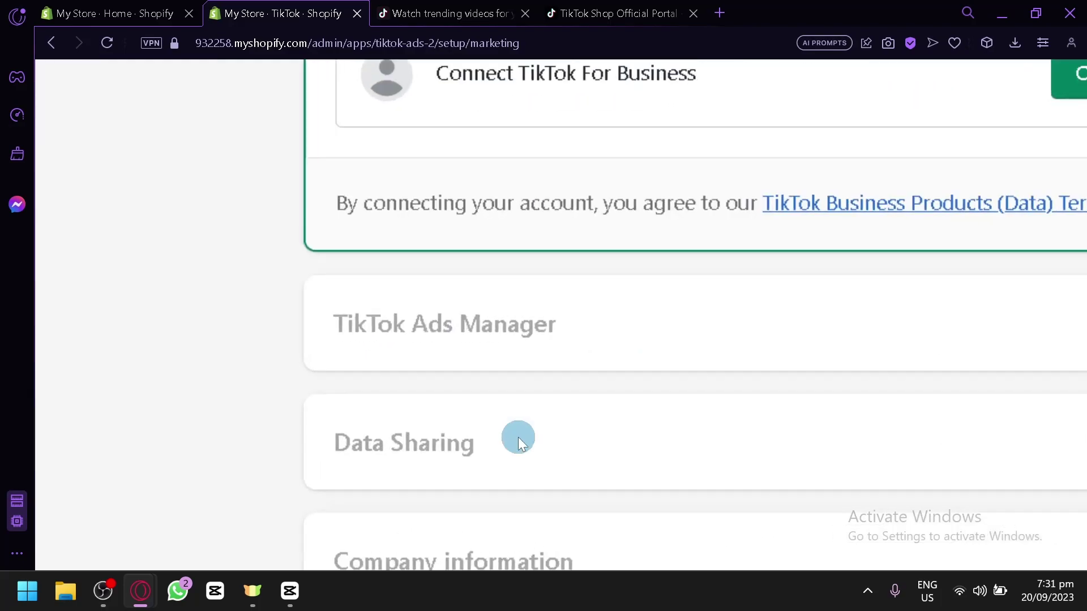
pyautogui.scroll(2, 518, 438)
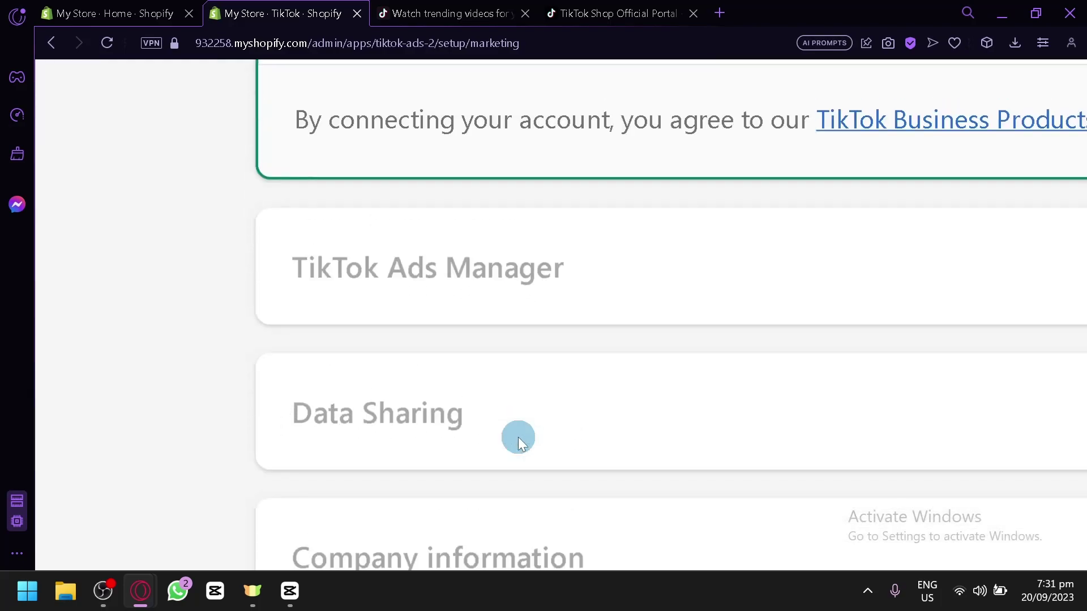
pyautogui.scroll(4, 518, 438)
pyautogui.keyDown('ctrl'); pyautogui.scroll(-2, 518, 438); pyautogui.keyUp('ctrl')
pyautogui.keyDown('ctrl'); pyautogui.scroll(-3, 518, 437); pyautogui.keyUp('ctrl')
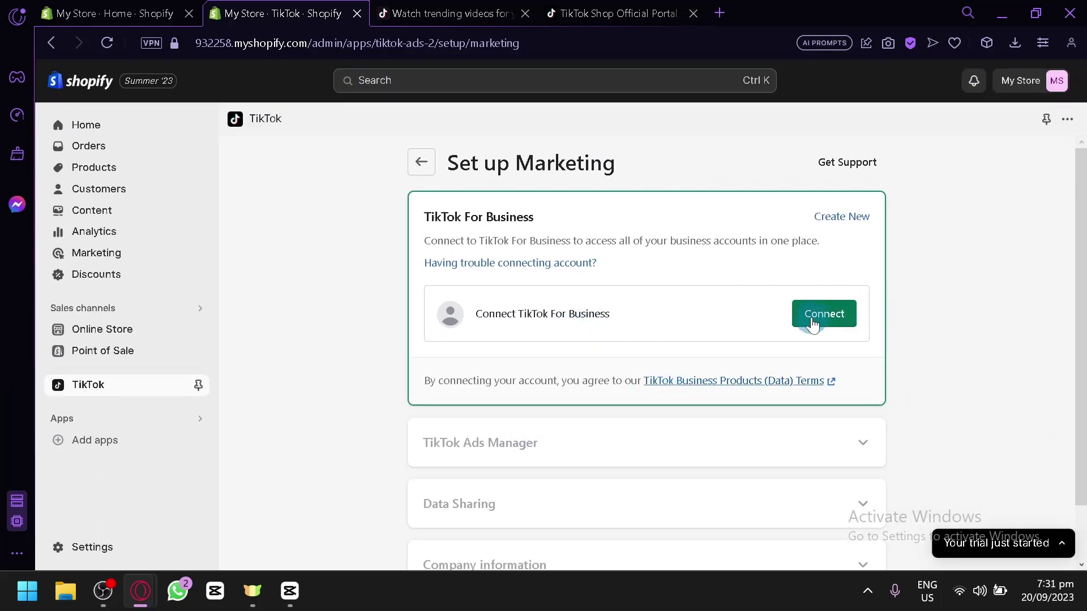
# - Open the form for creating a new TikTok For Business account, examine its sign-up fields and close it
pyautogui.click(841, 217)
pyautogui.scroll(-2, 606, 251)
pyautogui.scroll(2, 606, 252)
pyautogui.scroll(-2, 594, 286)
pyautogui.scroll(1, 595, 287)
pyautogui.scroll(2, 594, 287)
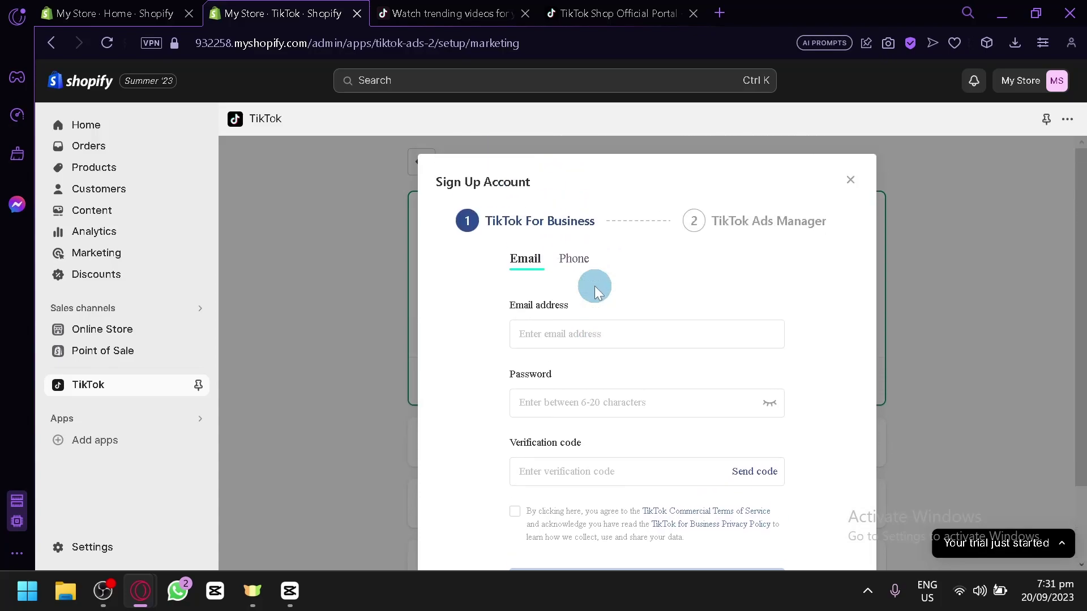
pyautogui.click(851, 181)
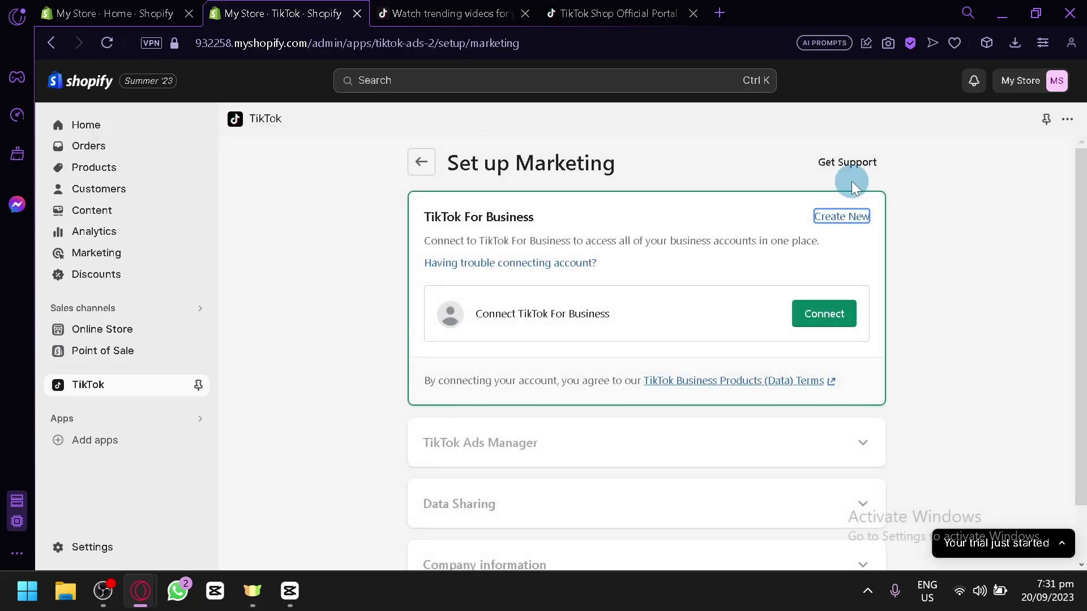
# - Start connecting a TikTok For Business account, and check the open TikTok Shop portal and For You feed before returning to the setup
pyautogui.click(824, 326)
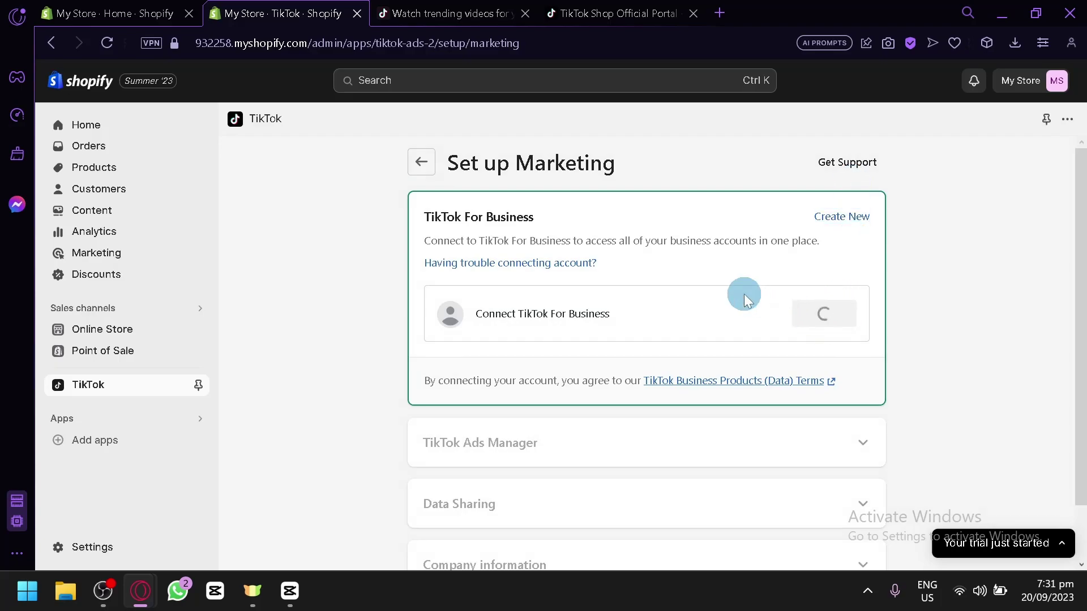
pyautogui.click(594, 12)
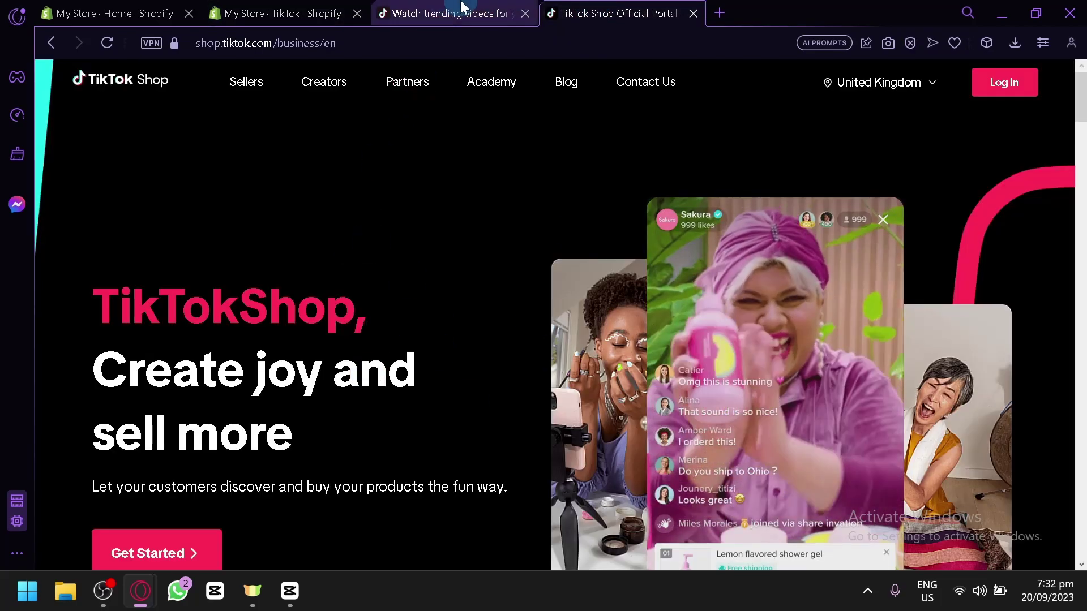
pyautogui.click(441, 17)
pyautogui.scroll(-5, 403, 369)
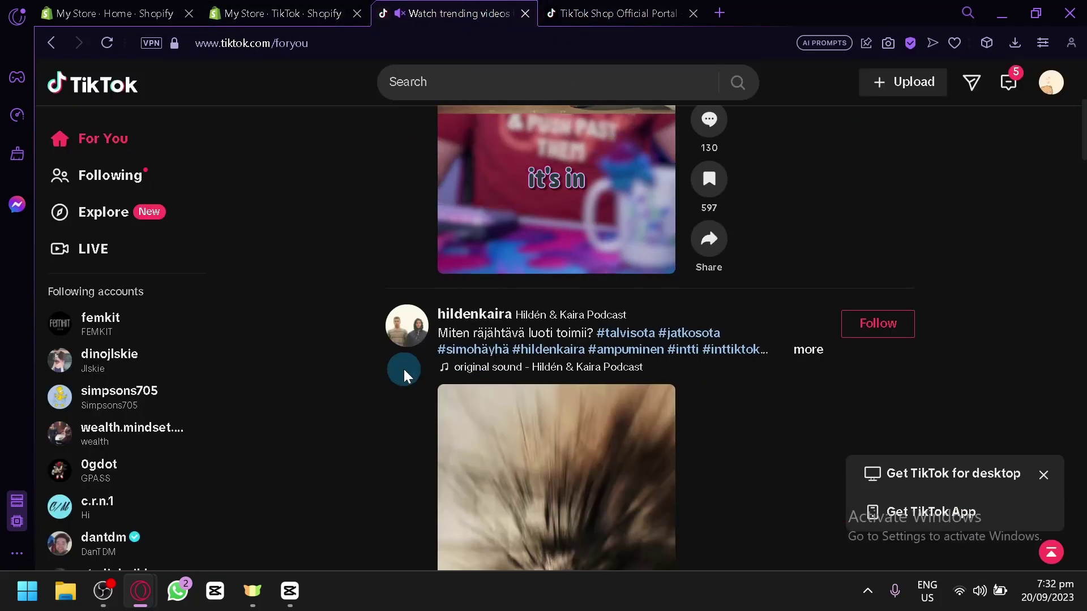
pyautogui.scroll(-4, 403, 370)
pyautogui.scroll(7, 403, 369)
pyautogui.scroll(3, 403, 369)
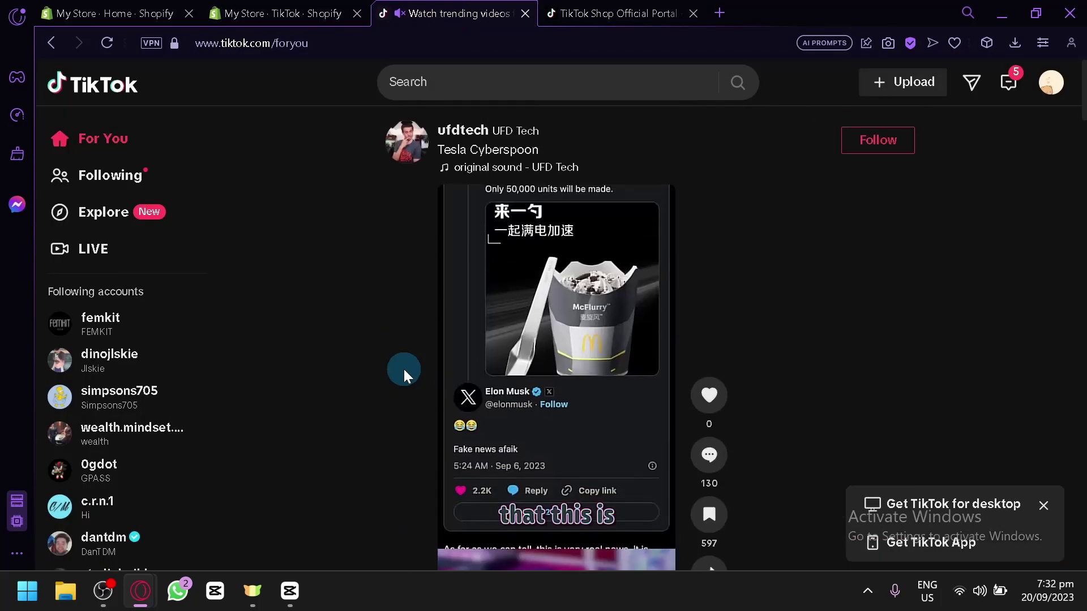
pyautogui.scroll(-8, 403, 369)
pyautogui.scroll(-3, 404, 369)
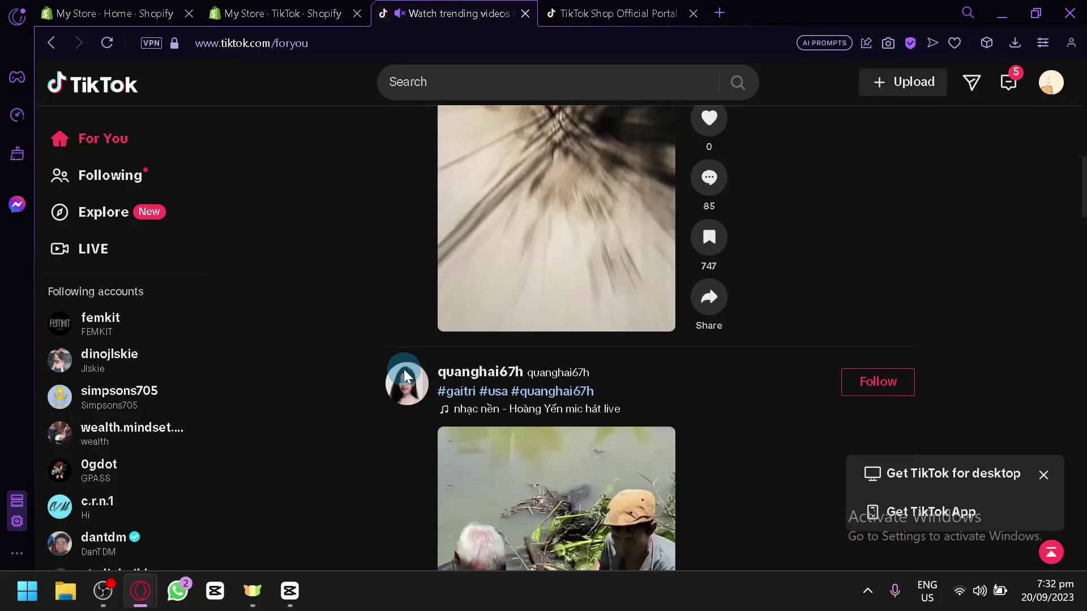
pyautogui.click(291, 8)
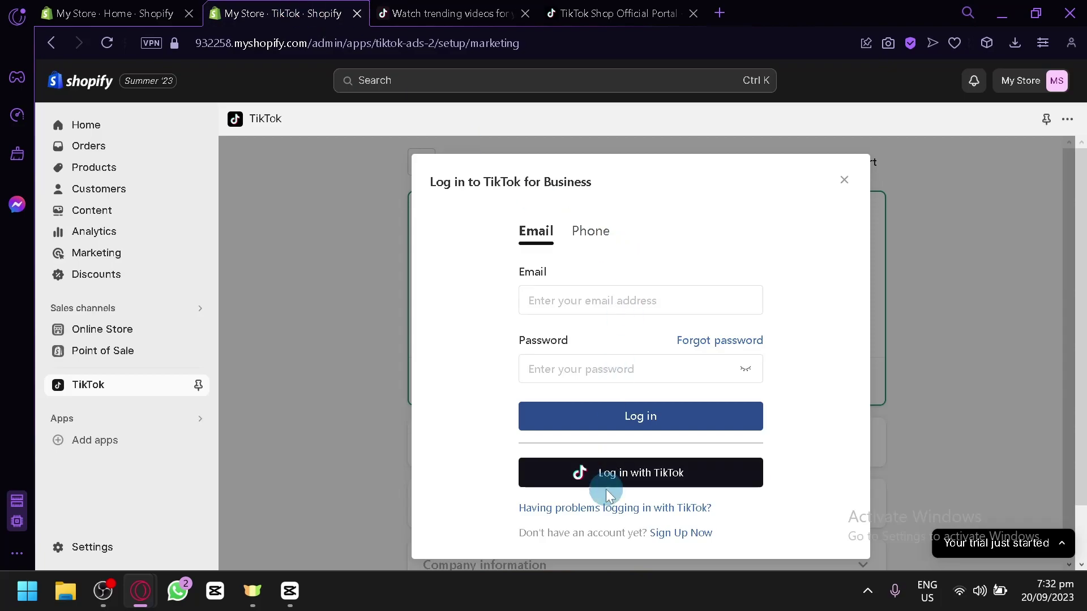
# - Log in with TikTok and connect both the TikTok For Business account and the existing TikTok Ads Manager account
pyautogui.click(633, 469)
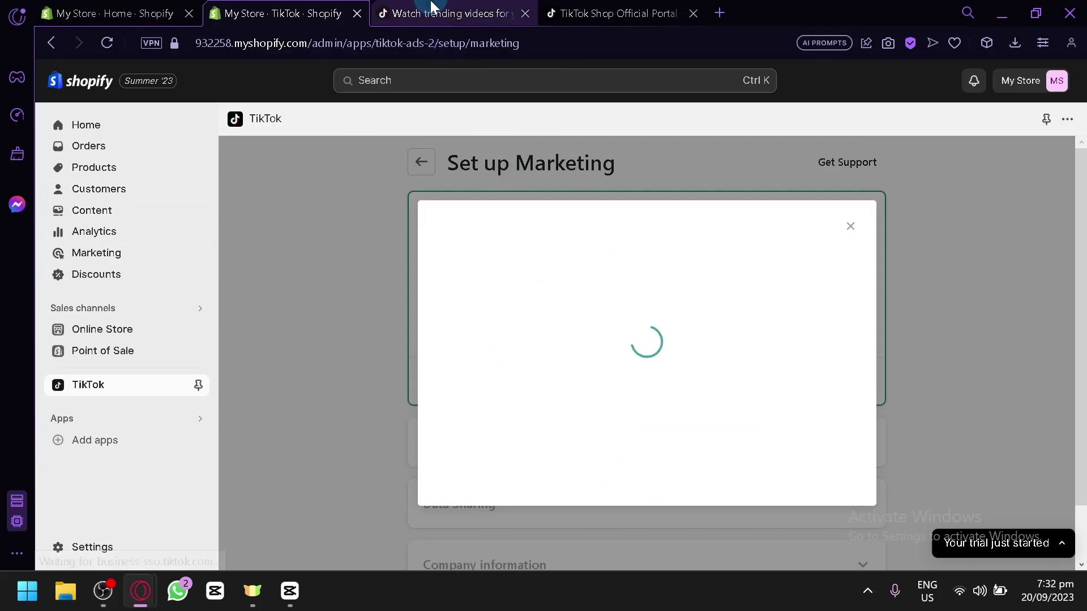
pyautogui.click(448, 13)
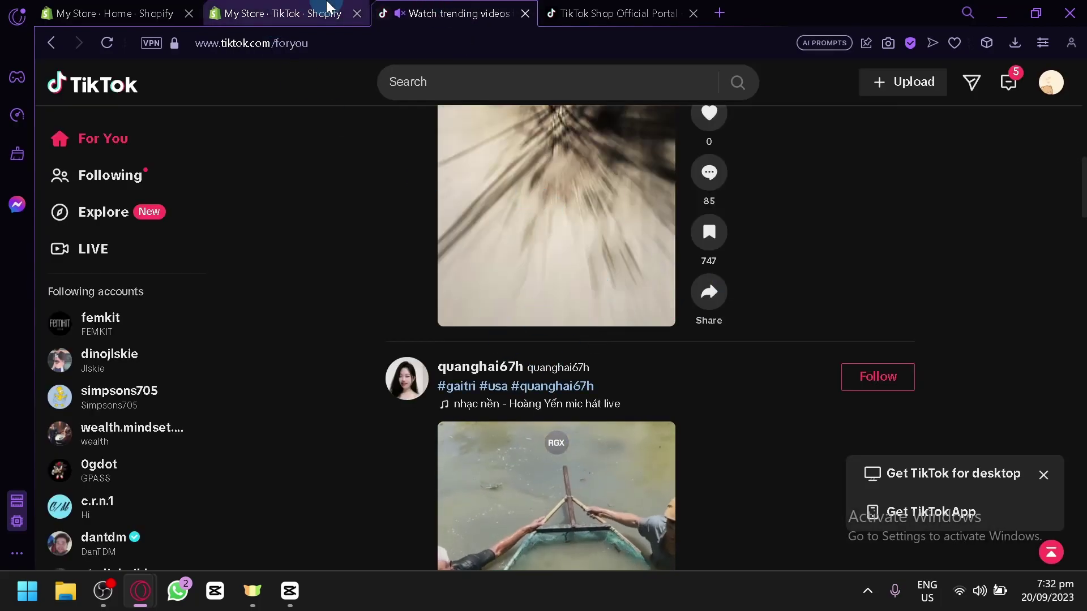
pyautogui.click(308, 13)
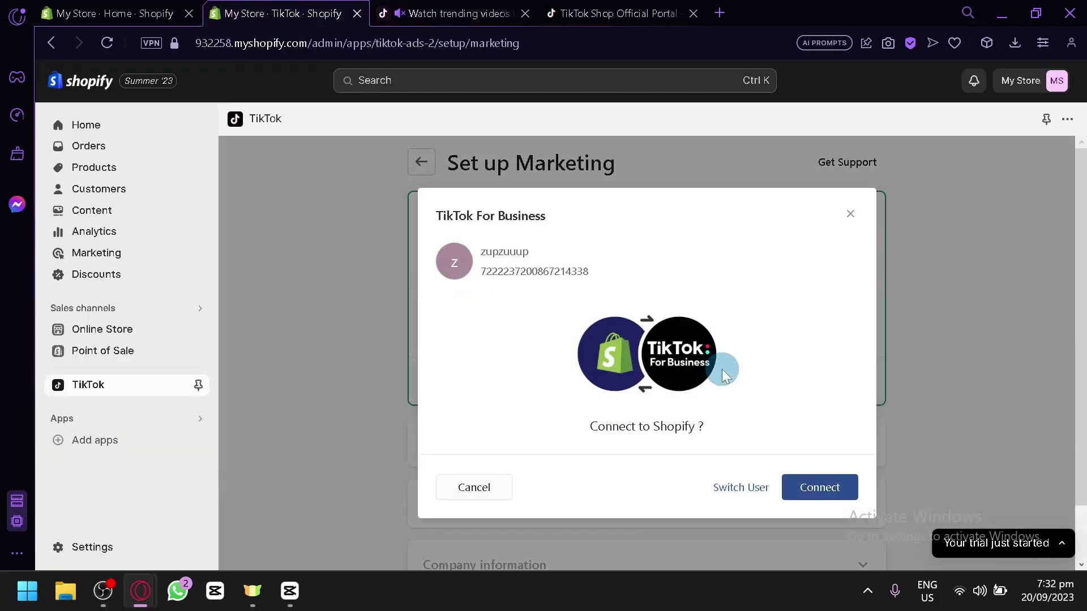
pyautogui.click(841, 488)
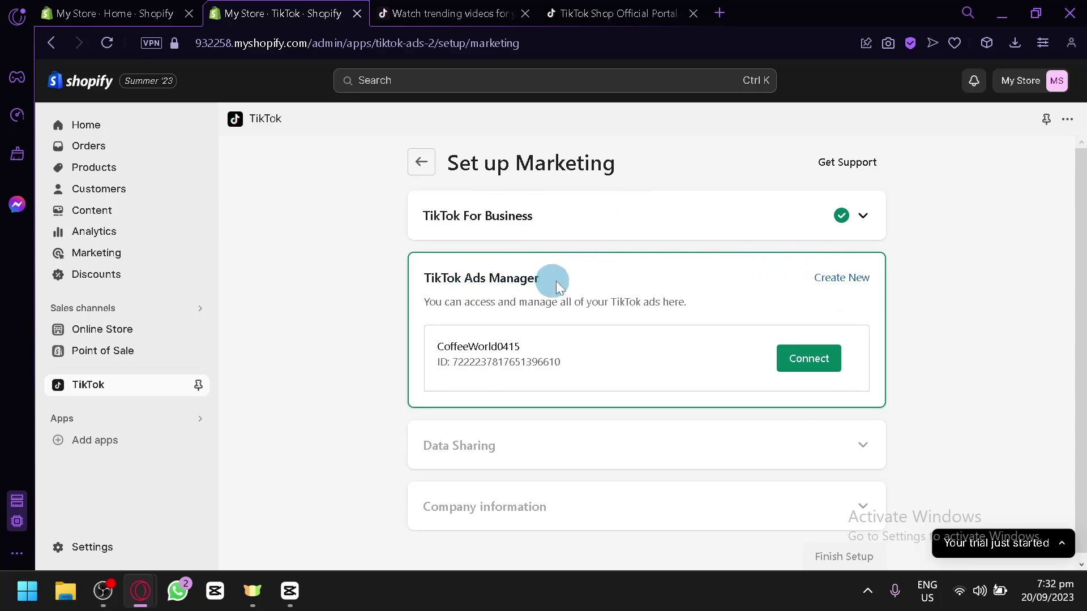
pyautogui.click(788, 359)
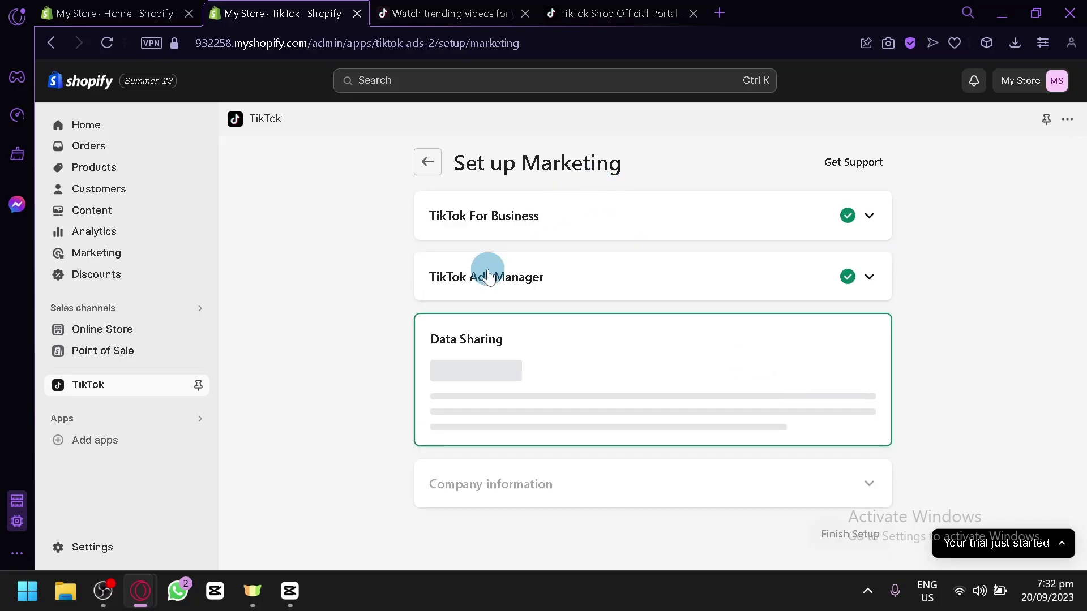
# - Set the data sharing level to Standard, confirm it and finish the marketing setup
pyautogui.scroll(-2, 537, 243)
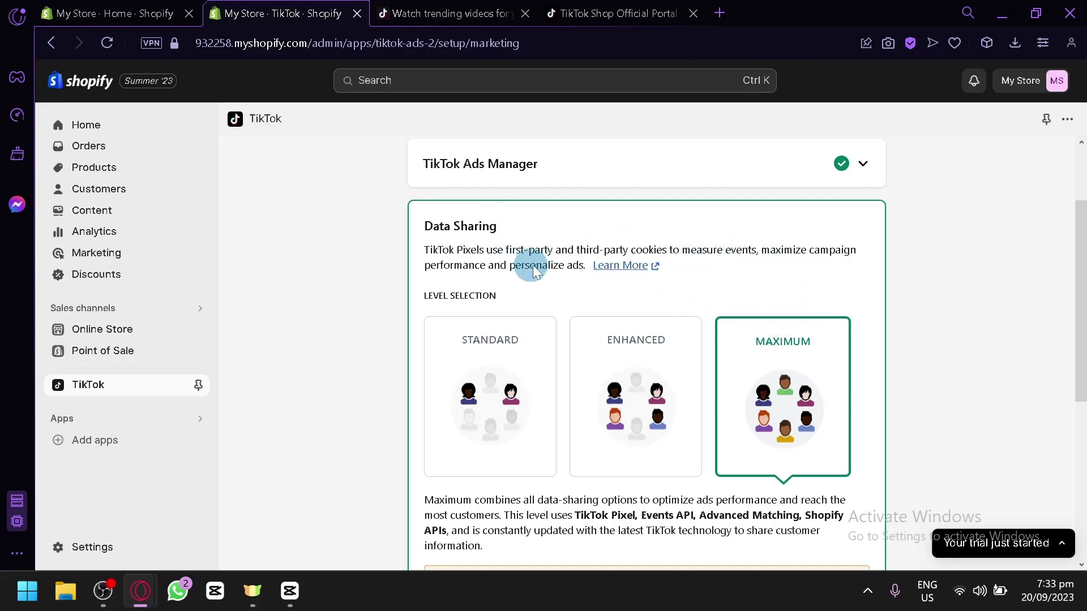
pyautogui.scroll(-2, 615, 291)
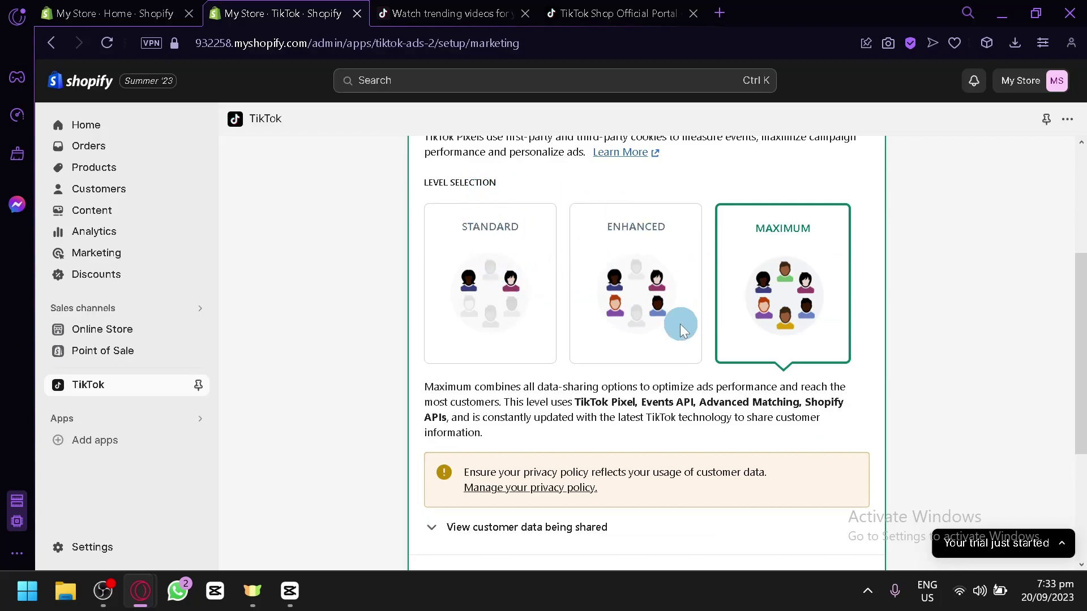
pyautogui.click(509, 294)
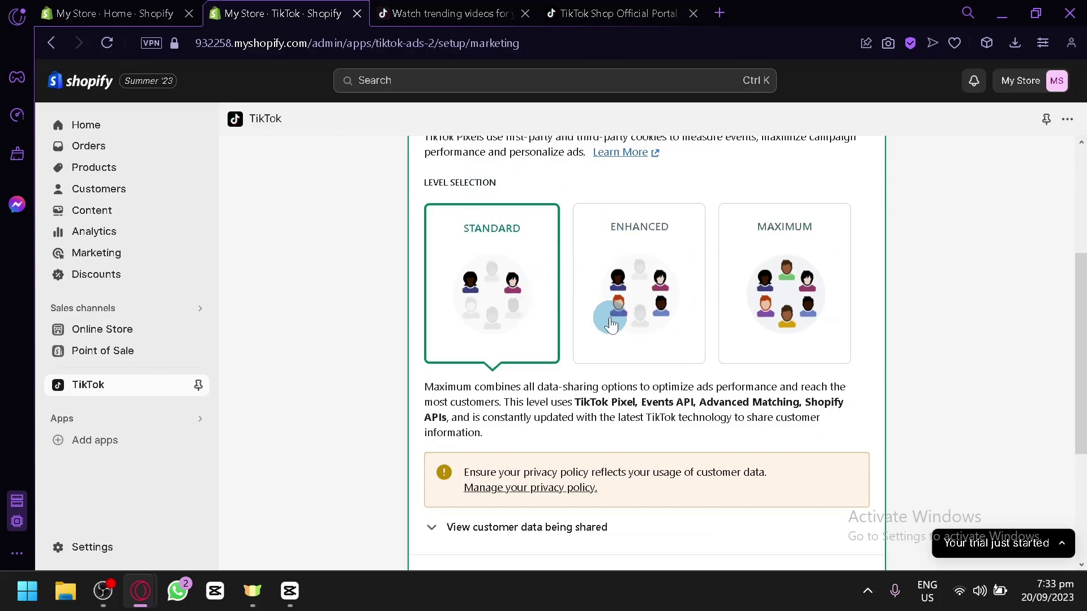
pyautogui.scroll(-2, 612, 289)
pyautogui.click(623, 227)
pyautogui.scroll(5, 621, 222)
pyautogui.click(746, 426)
pyautogui.click(464, 470)
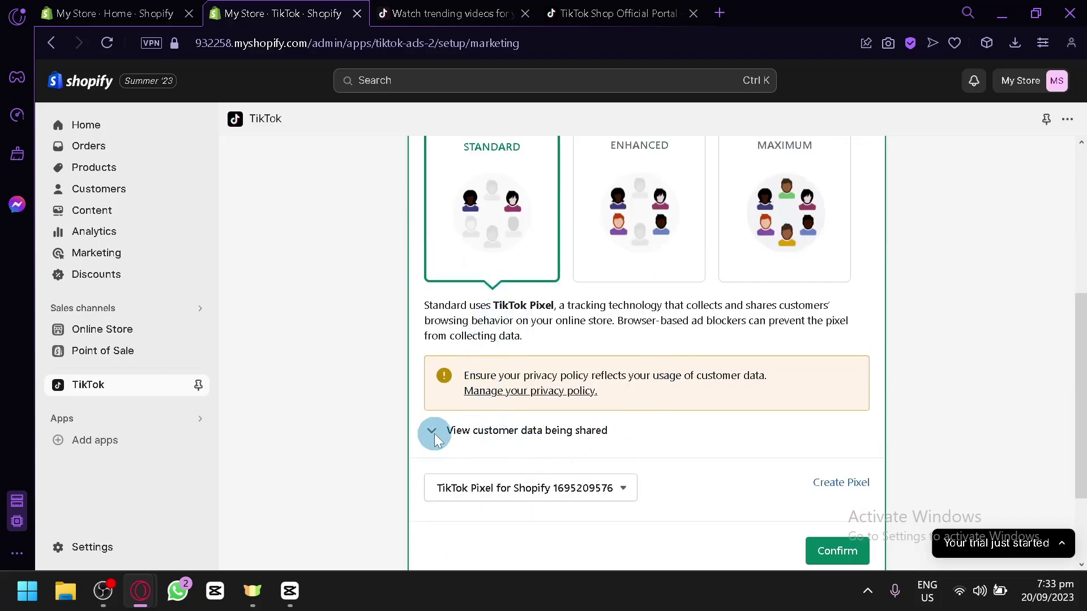
pyautogui.scroll(-2, 433, 439)
pyautogui.click(823, 450)
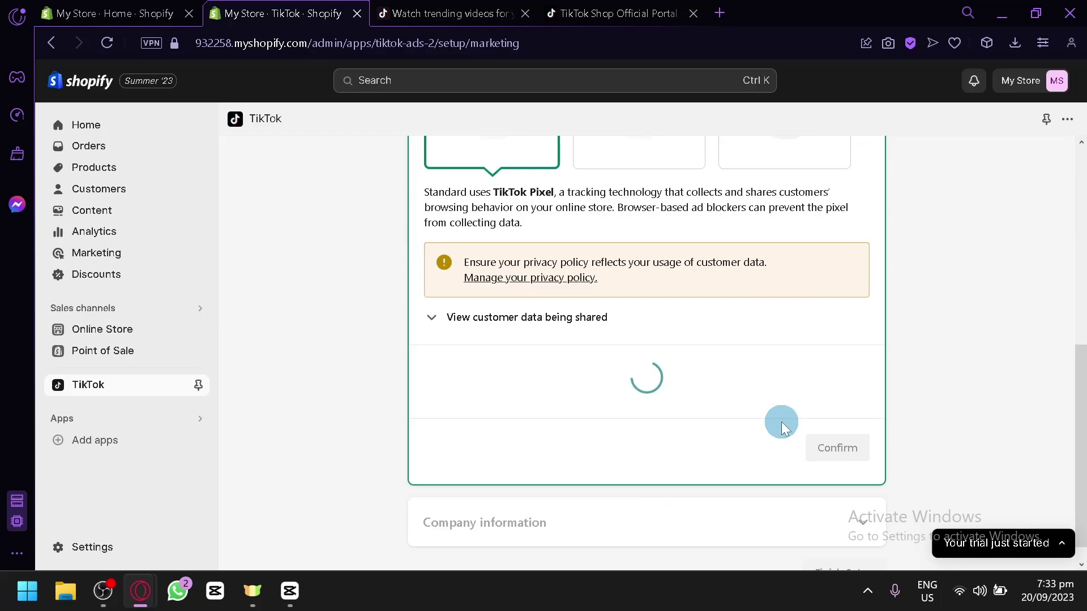
pyautogui.click(494, 528)
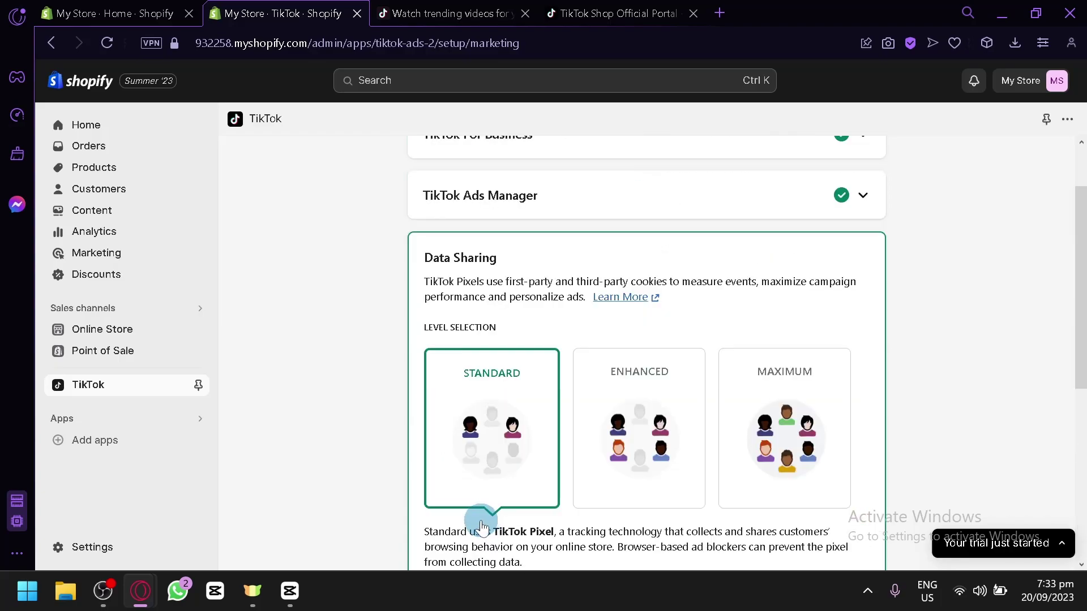
pyautogui.click(481, 521)
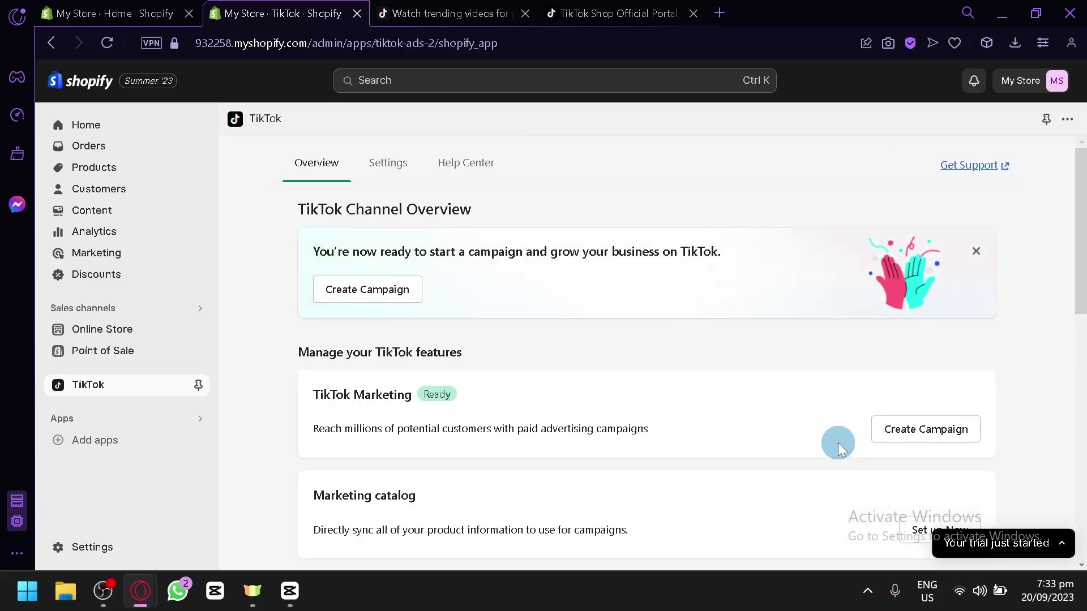
# - Look through the TikTok Channel Overview, including the data sharing notice, campaign suggestions, TikTok features and recommended guides
pyautogui.scroll(-4, 503, 340)
pyautogui.scroll(4, 503, 339)
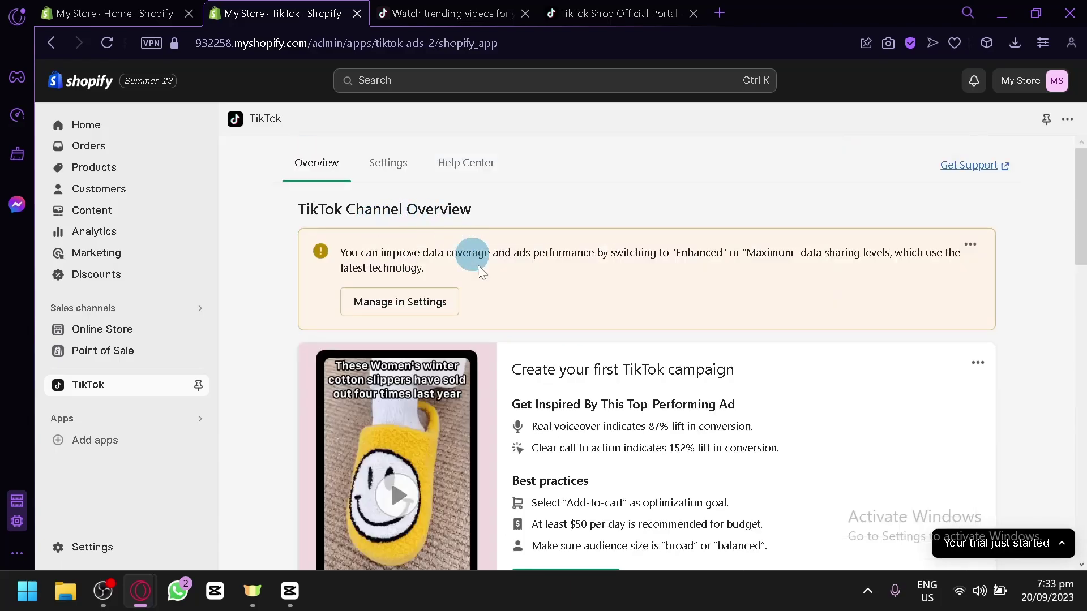
pyautogui.scroll(-8, 488, 370)
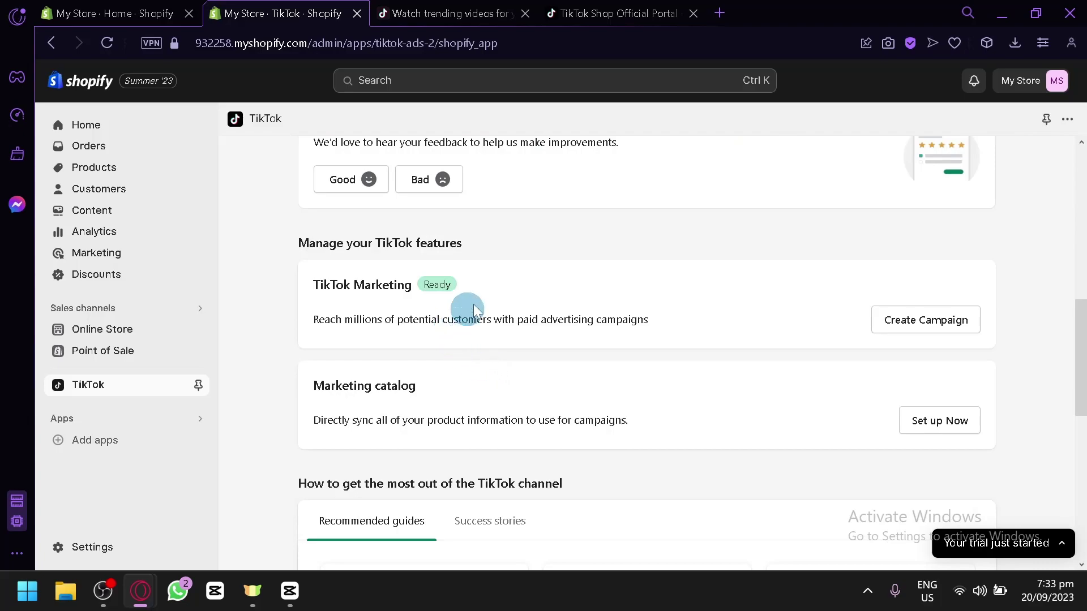
pyautogui.scroll(-2, 419, 371)
pyautogui.scroll(-4, 419, 371)
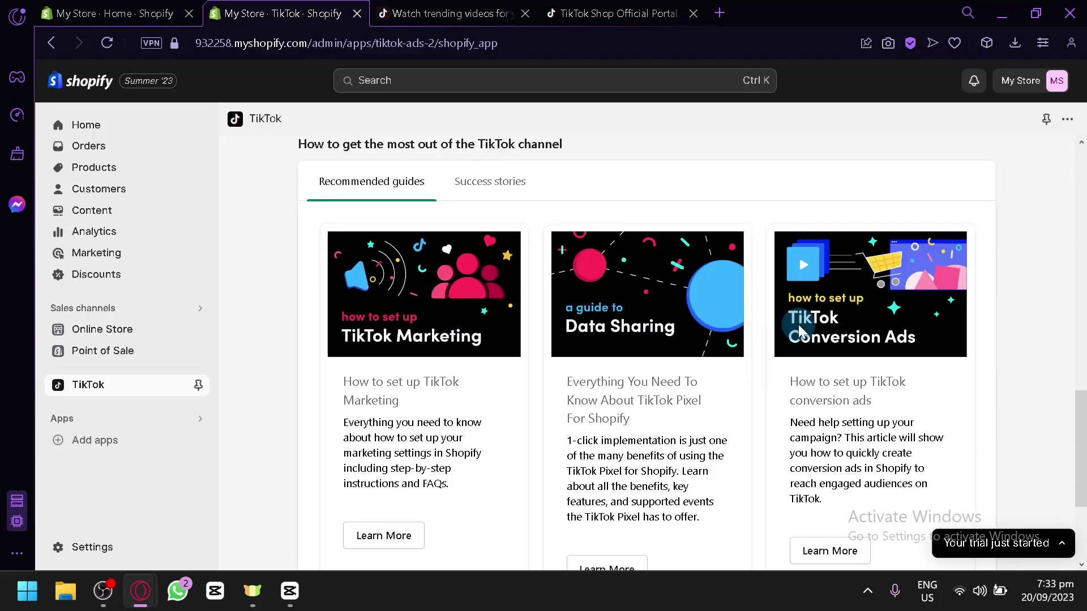
pyautogui.scroll(-3, 800, 325)
pyautogui.scroll(10, 799, 325)
pyautogui.scroll(4, 803, 325)
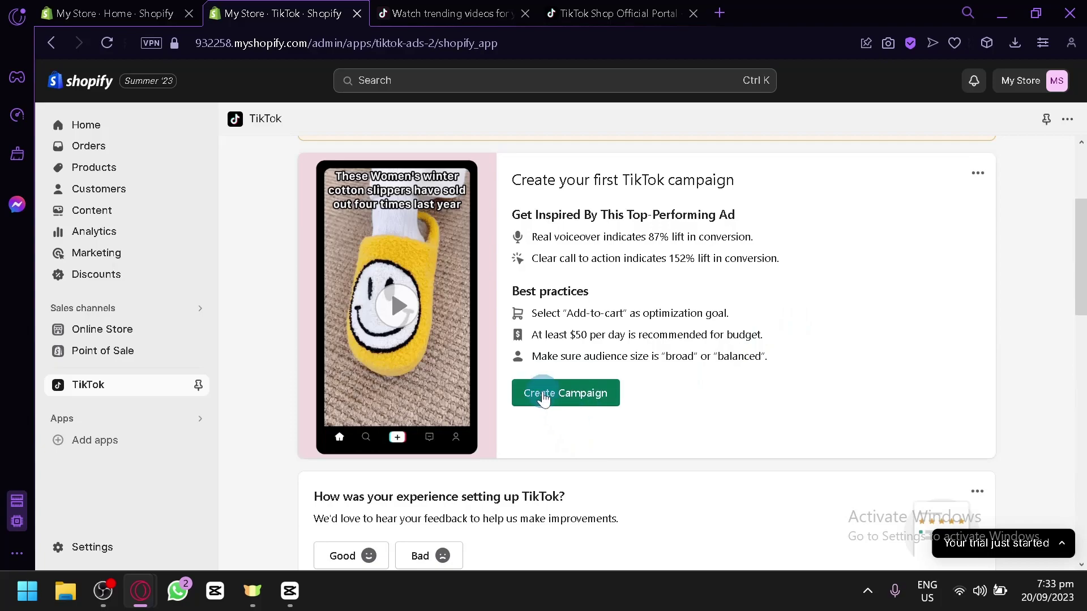
pyautogui.scroll(-2, 558, 413)
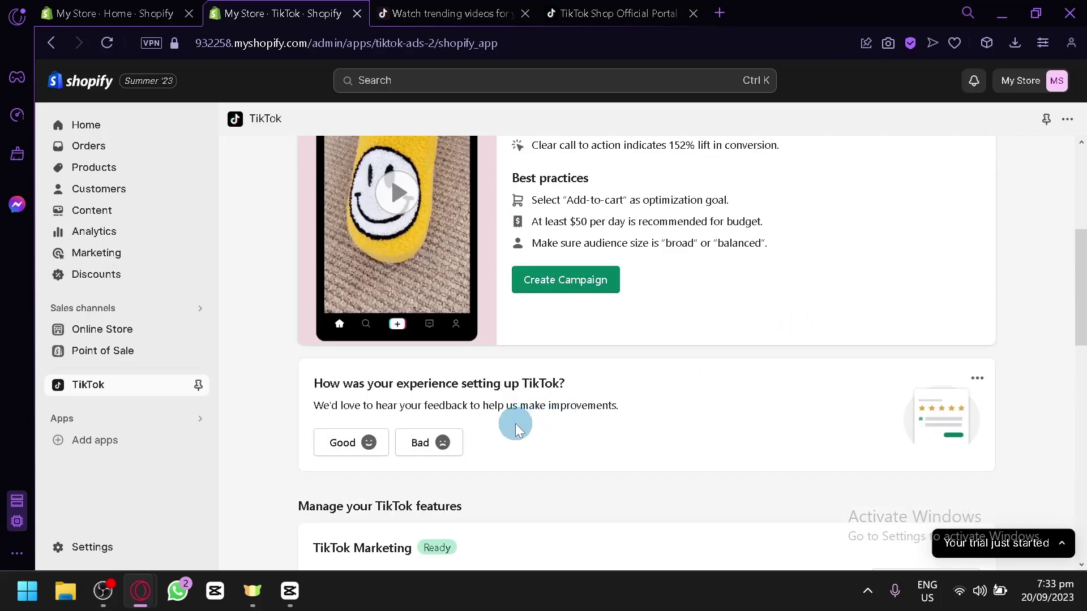
pyautogui.scroll(7, 517, 424)
pyautogui.scroll(-3, 516, 430)
pyautogui.scroll(2, 516, 430)
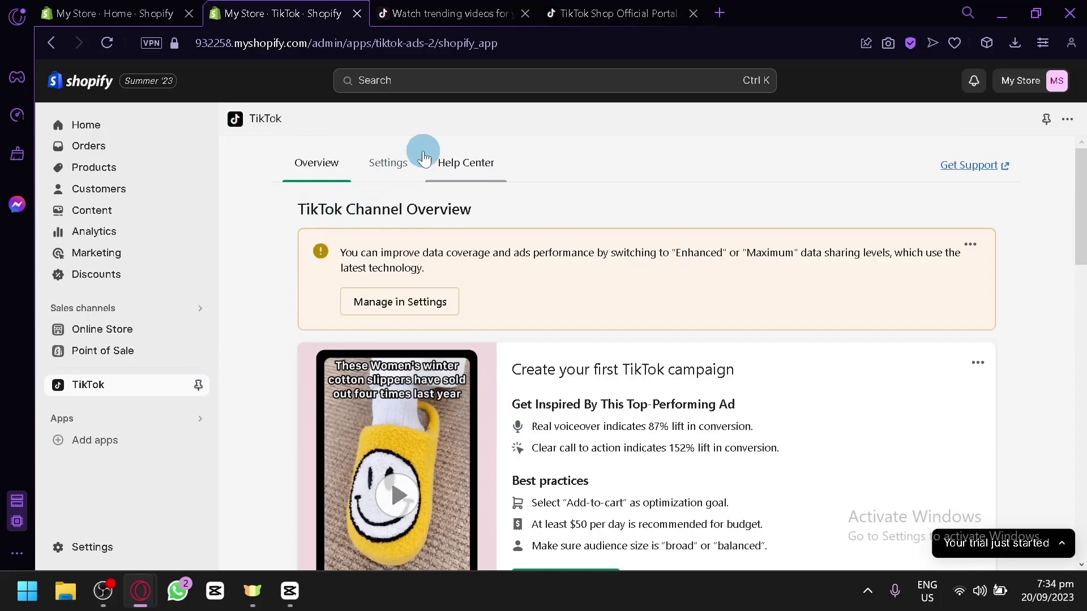
# - Review the TikTok Channel Overview from its guides back to the campaign card, and go to the Shopify store home page
pyautogui.click(572, 6)
pyautogui.click(318, 8)
pyautogui.scroll(-8, 321, 271)
pyautogui.scroll(-12, 319, 289)
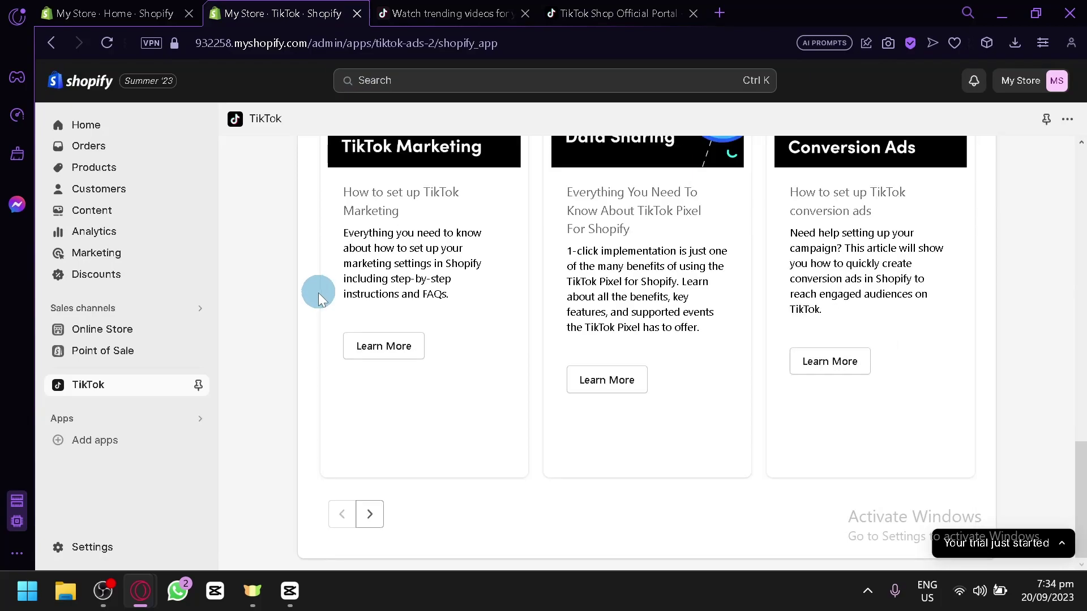
pyautogui.scroll(11, 318, 293)
pyautogui.scroll(6, 321, 301)
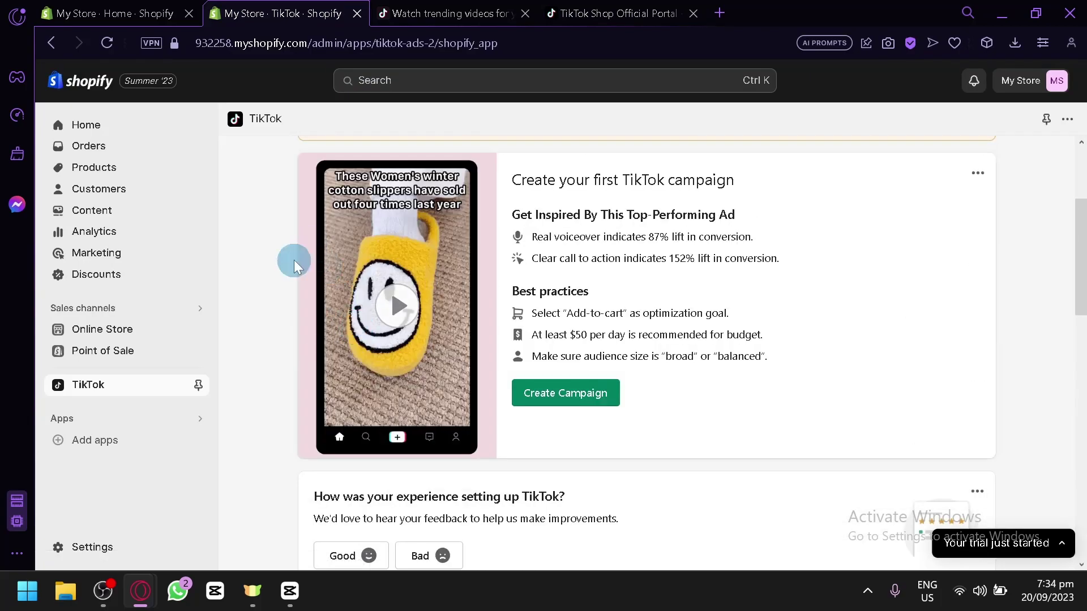
pyautogui.click(97, 7)
pyautogui.click(245, 7)
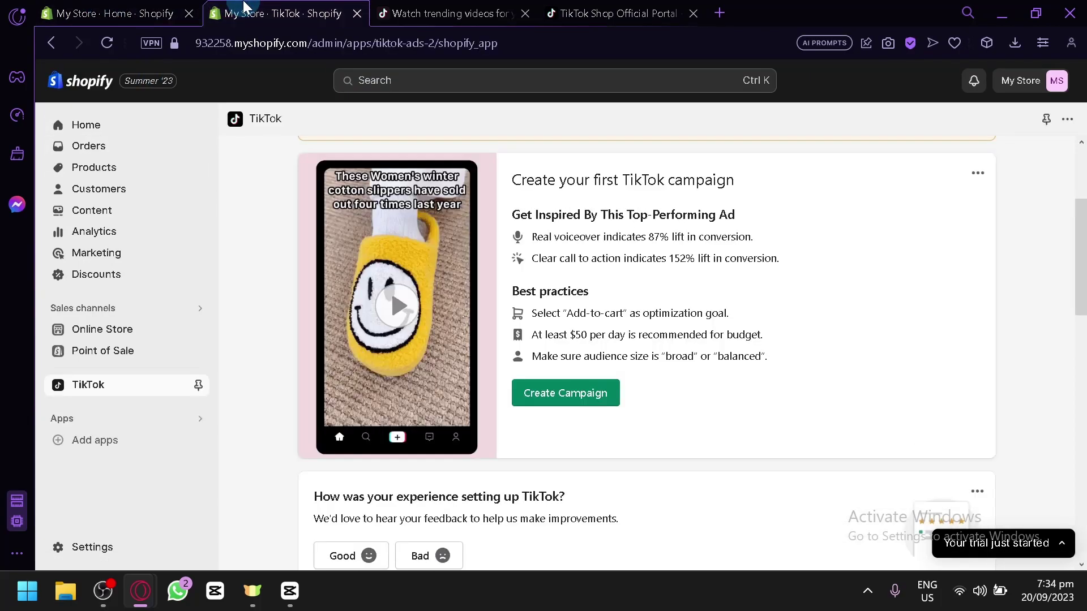
pyautogui.click(127, 7)
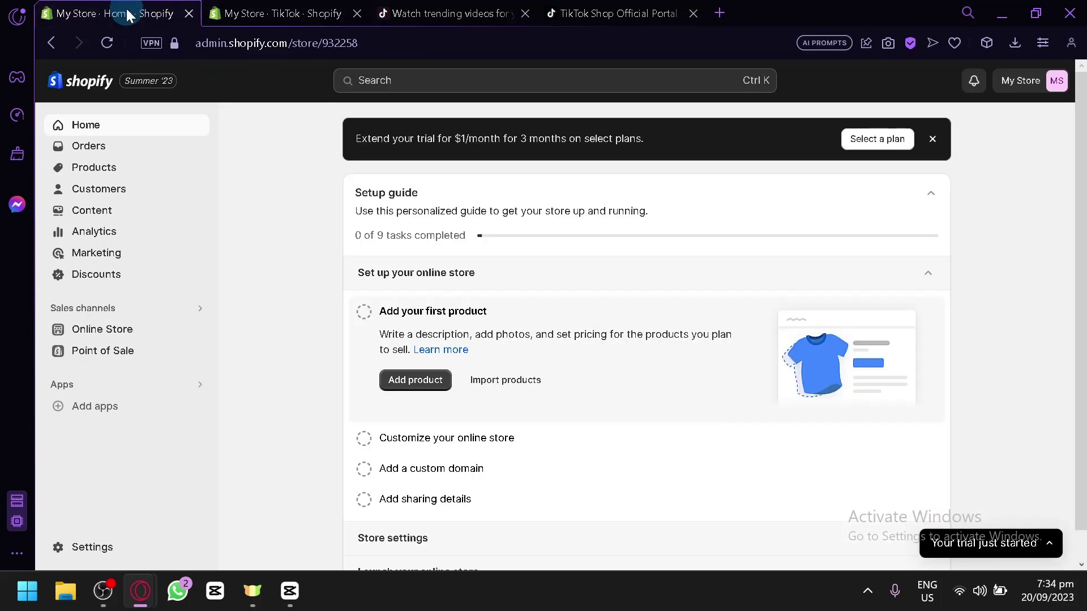
# - Bring up the suggested apps for the store and open the full Shopify App Store from there
pyautogui.click(245, 178)
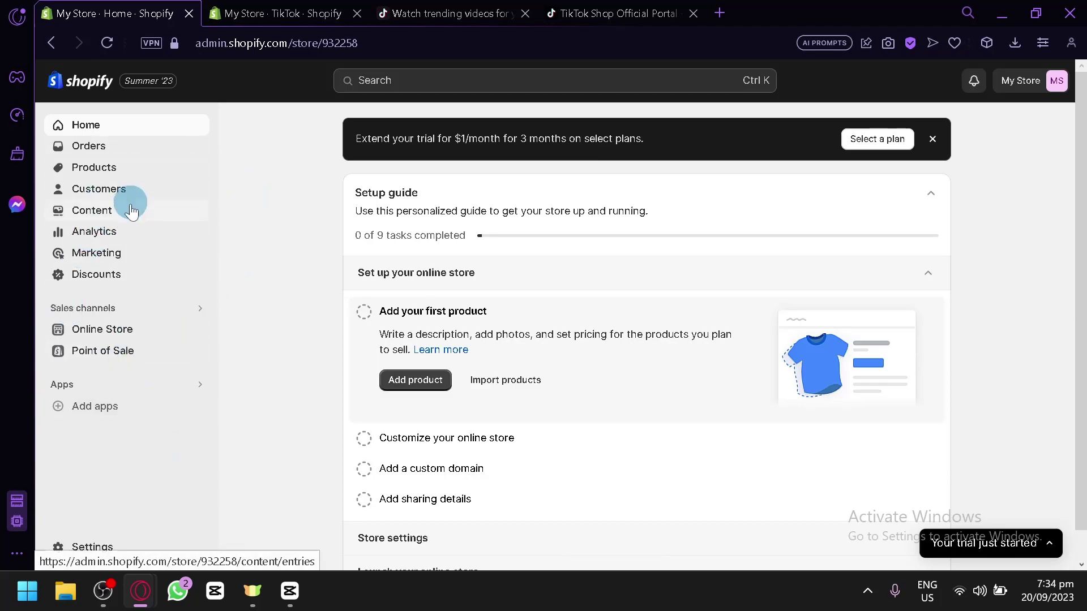
pyautogui.click(109, 419)
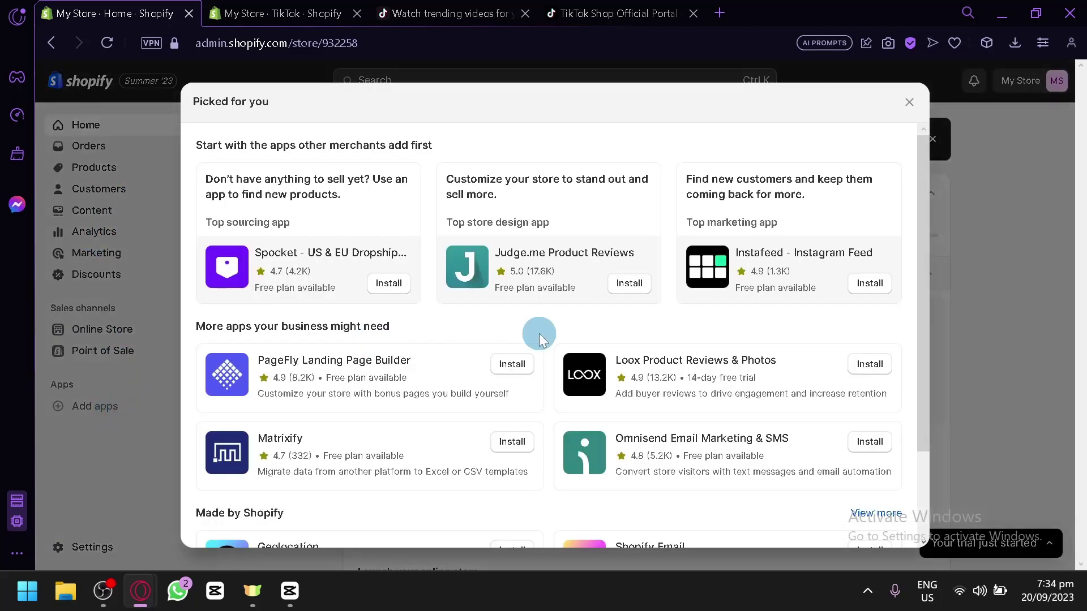
pyautogui.scroll(-2, 566, 487)
pyautogui.click(580, 527)
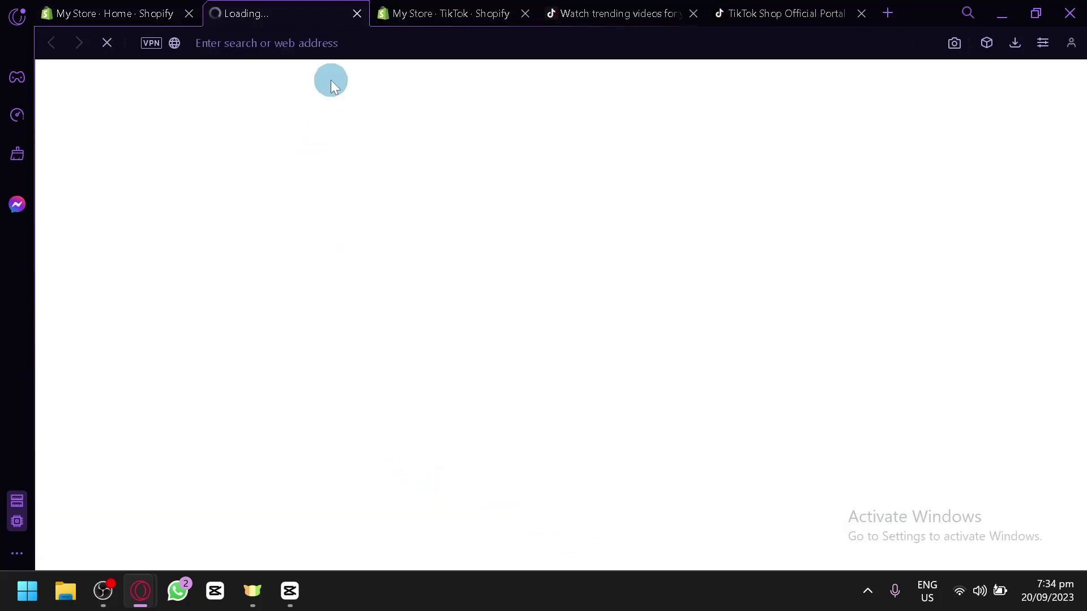
# - Examine the TikTok Channel Overview with its data sharing notice and first campaign card, and return to the Shopify App Store
pyautogui.click(426, 10)
pyautogui.scroll(2, 311, 353)
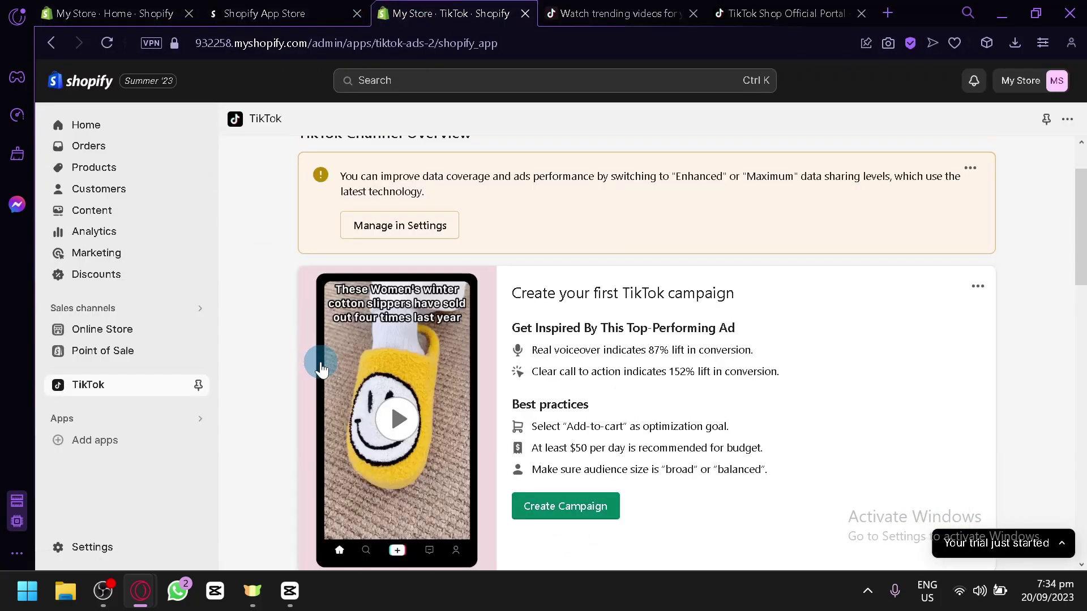
pyautogui.scroll(-4, 321, 370)
pyautogui.scroll(5, 321, 370)
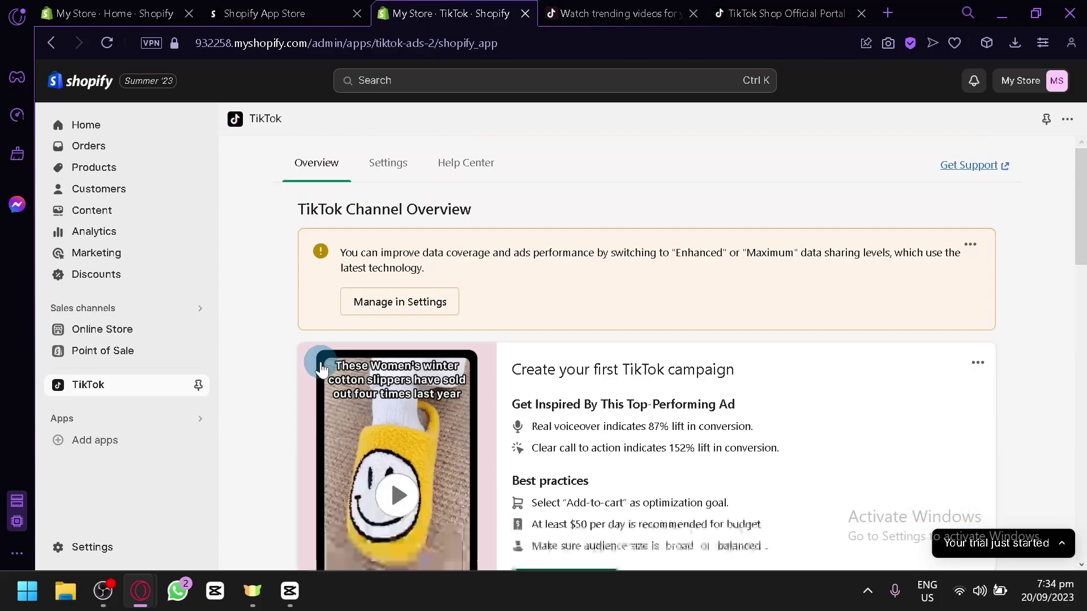
pyautogui.scroll(-5, 321, 369)
pyautogui.scroll(5, 321, 369)
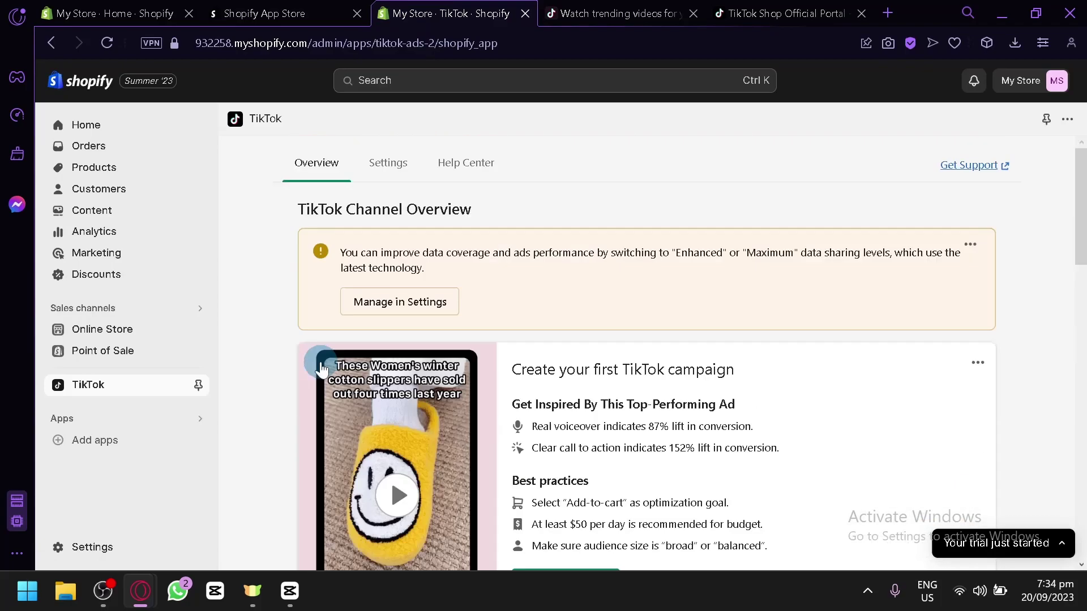
pyautogui.click(243, 13)
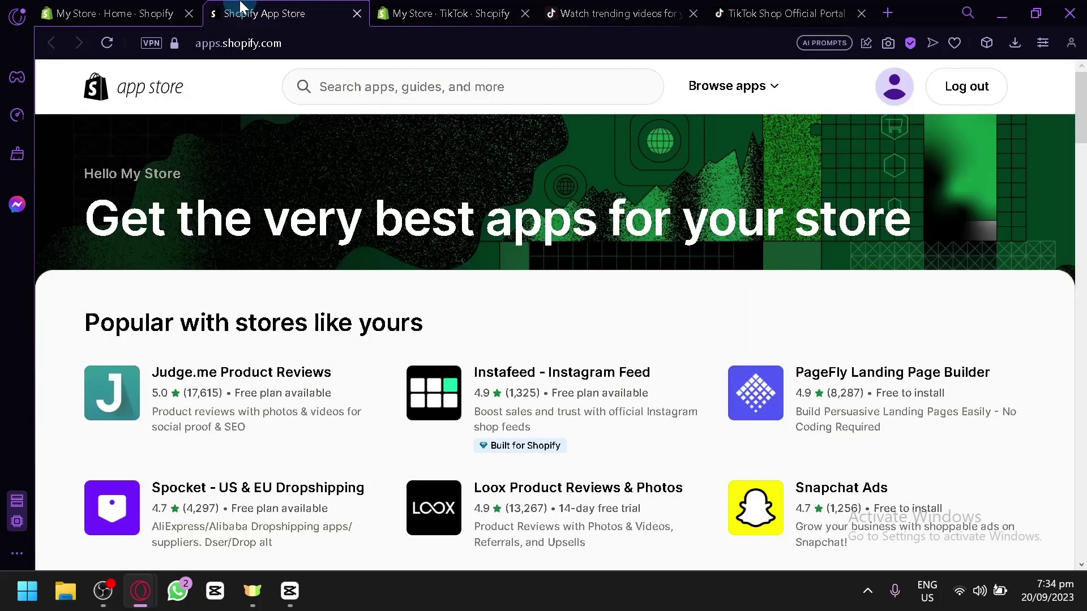